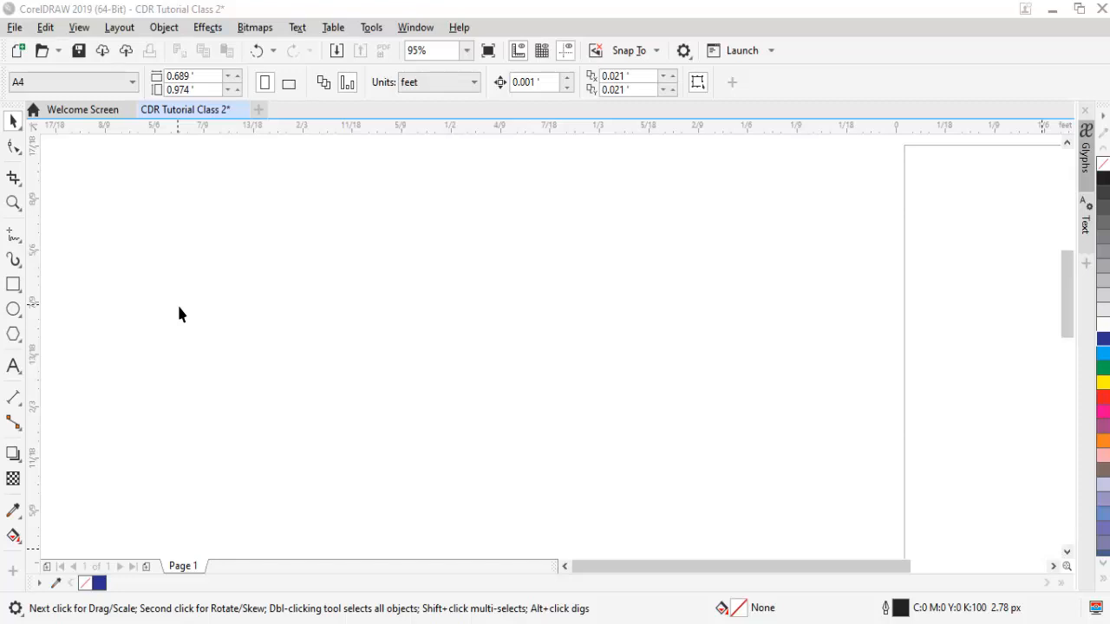
# Draw a looping freehand Artistic Media stroke and give it a tapered preset shape.
pyautogui.click(14, 258)
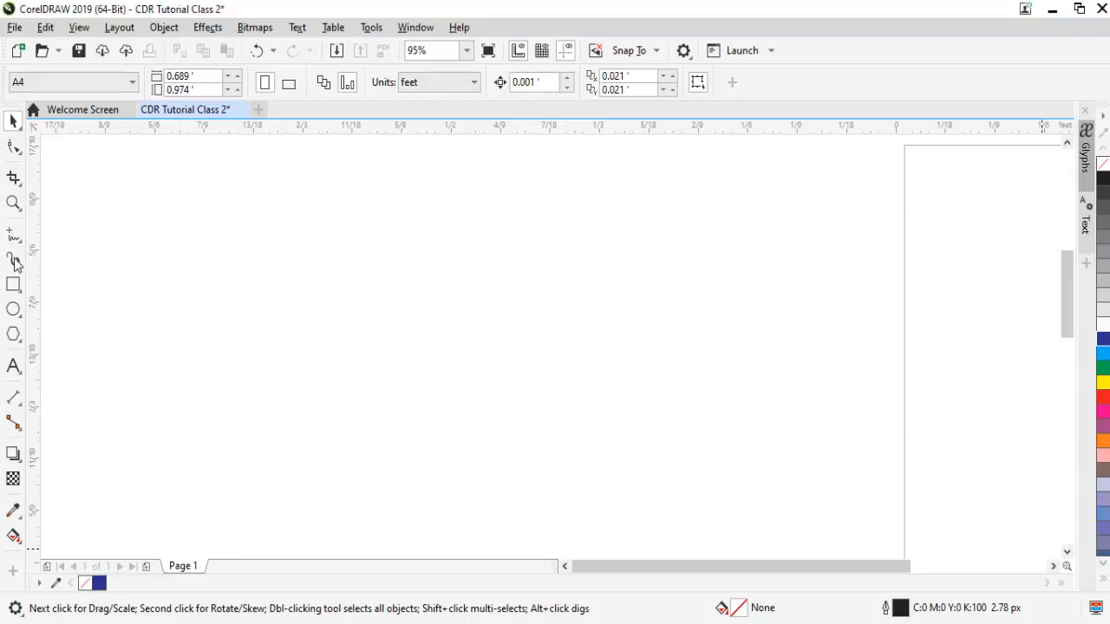
pyautogui.click(14, 260)
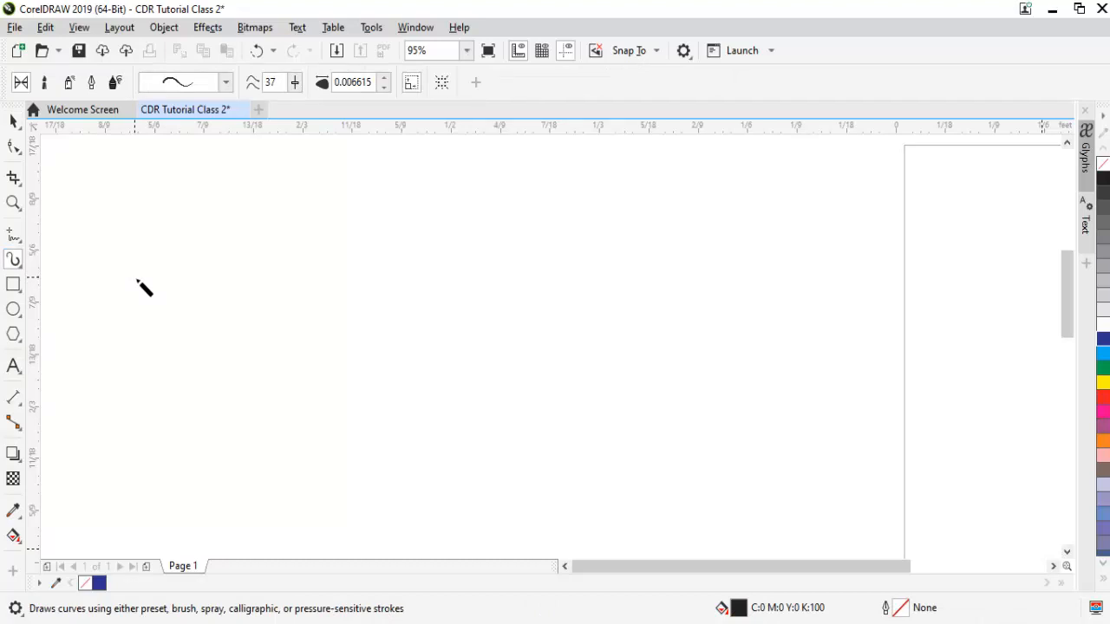
pyautogui.moveTo(137, 278)
pyautogui.mouseDown()
pyautogui.moveTo(194, 252)
pyautogui.moveTo(218, 275)
pyautogui.moveTo(204, 300)
pyautogui.moveTo(177, 301)
pyautogui.moveTo(186, 316)
pyautogui.moveTo(224, 308)
pyautogui.moveTo(238, 252)
pyautogui.moveTo(252, 299)
pyautogui.moveTo(284, 285)
pyautogui.moveTo(299, 252)
pyautogui.moveTo(306, 326)
pyautogui.moveTo(252, 334)
pyautogui.moveTo(300, 366)
pyautogui.moveTo(363, 351)
pyautogui.moveTo(366, 317)
pyautogui.moveTo(415, 289)
pyautogui.moveTo(388, 261)
pyautogui.moveTo(384, 215)
pyautogui.moveTo(447, 300)
pyautogui.moveTo(459, 280)
pyautogui.moveTo(473, 314)
pyautogui.mouseUp()
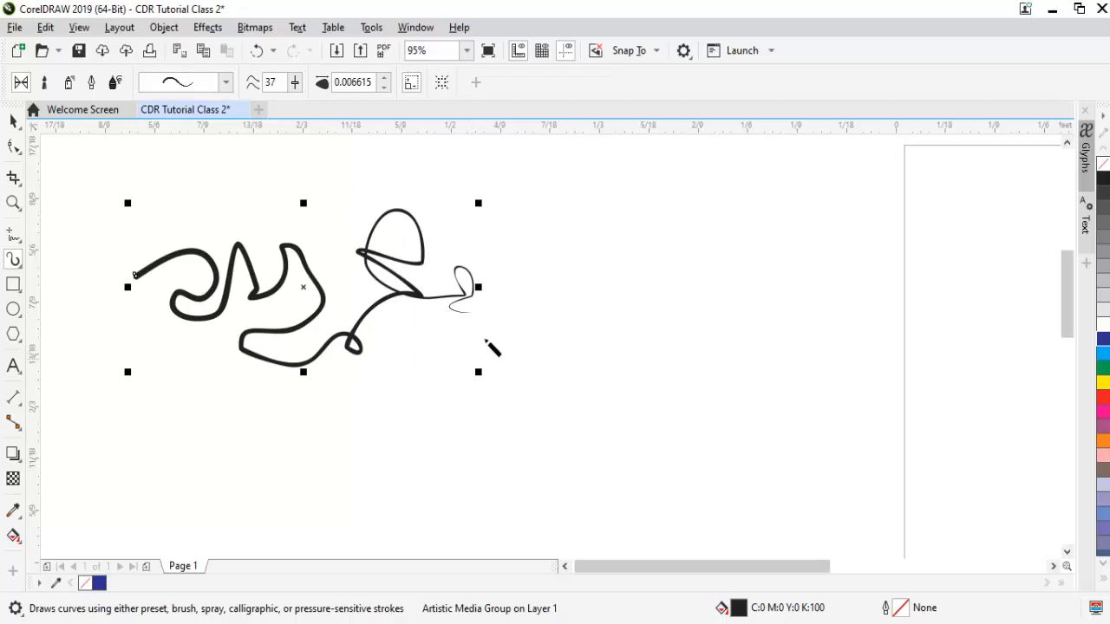
pyautogui.click(225, 82)
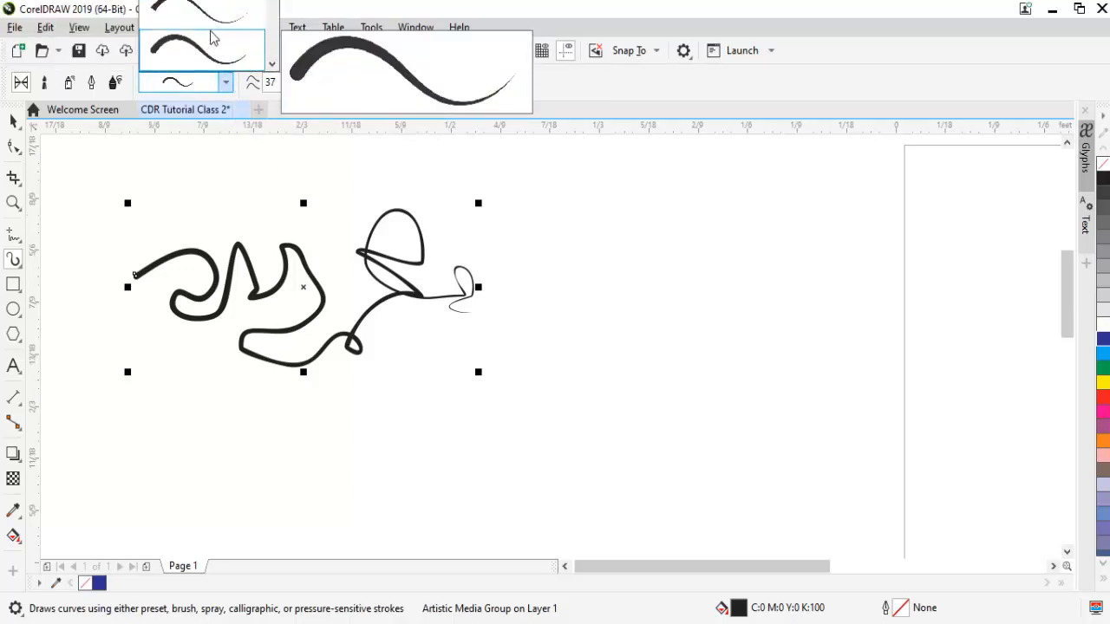
pyautogui.click(272, 64)
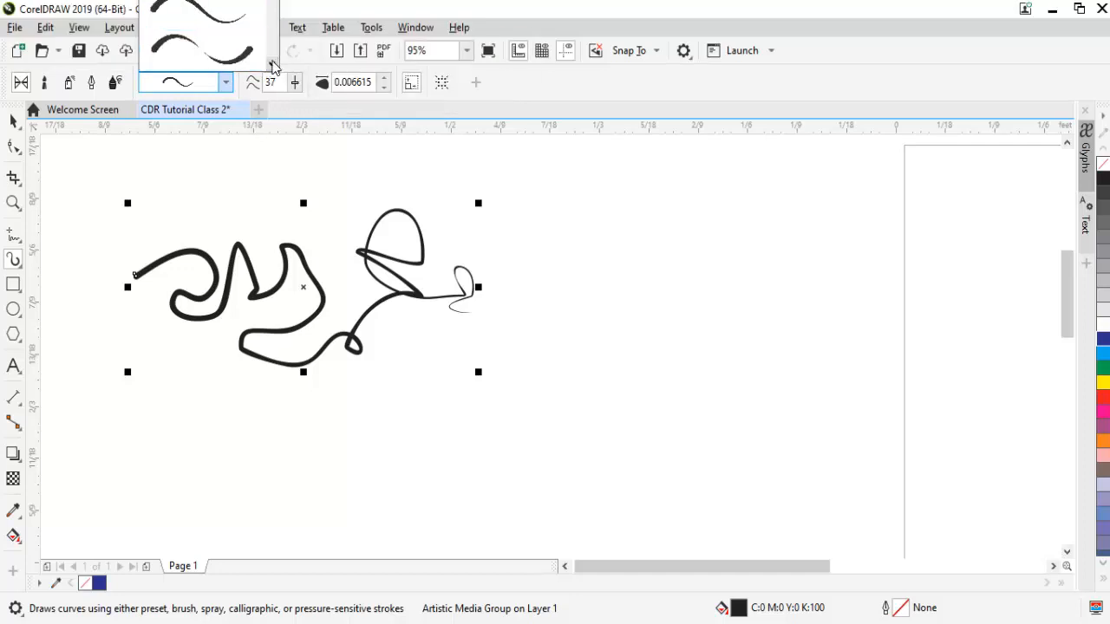
pyautogui.click(272, 64)
pyautogui.click(272, 64)
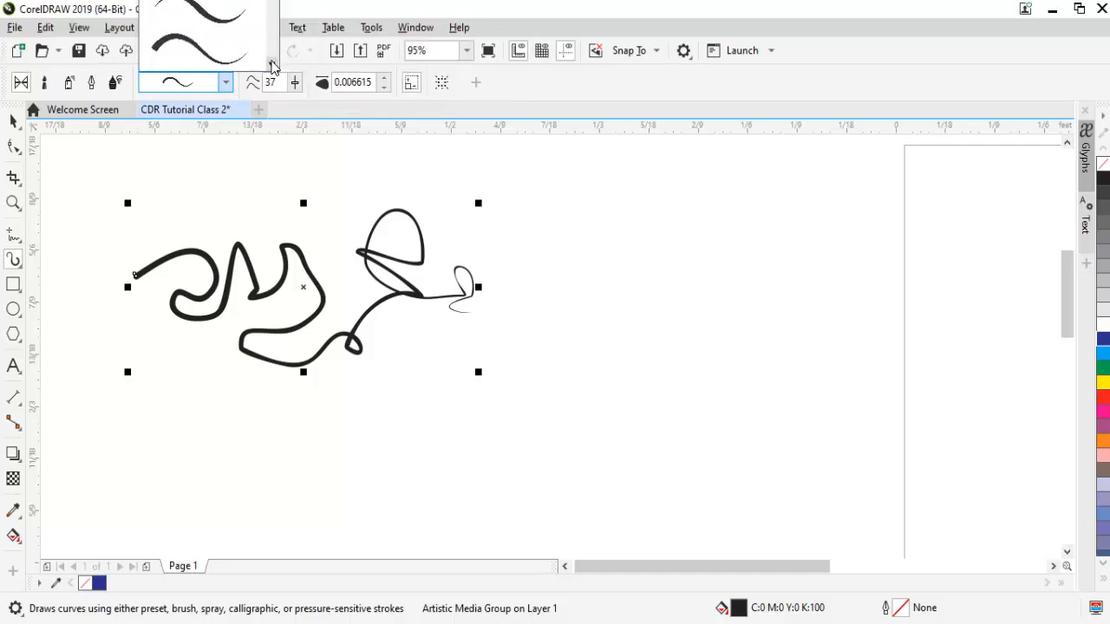
pyautogui.click(219, 29)
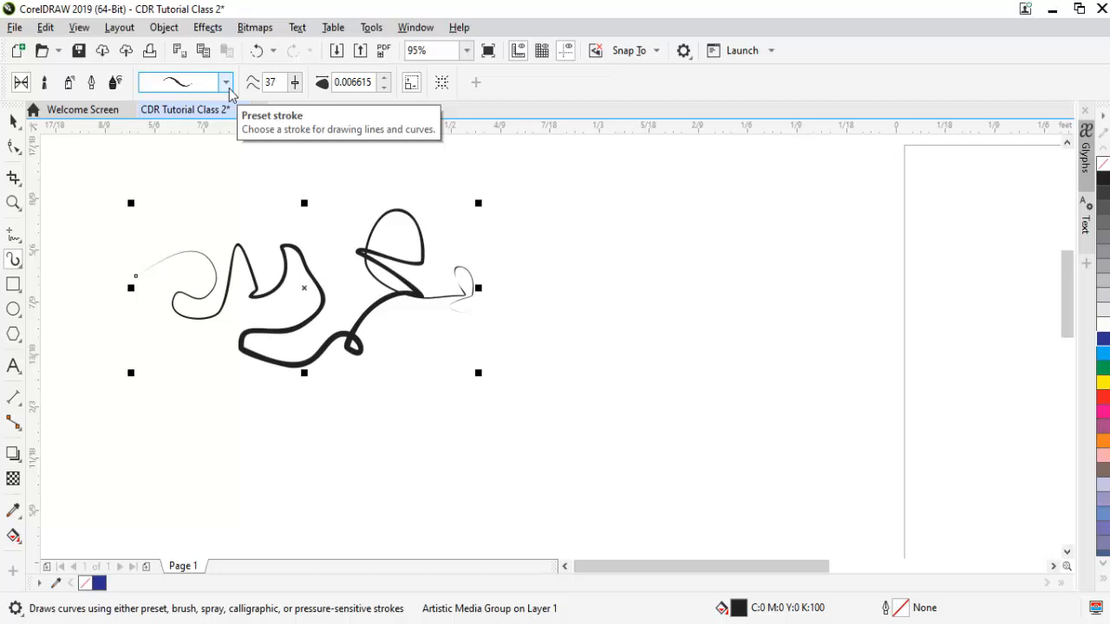
# Make the loop a thick preset stroke, then draw a tapered diagonal stroke and a spiral.
pyautogui.click(227, 83)
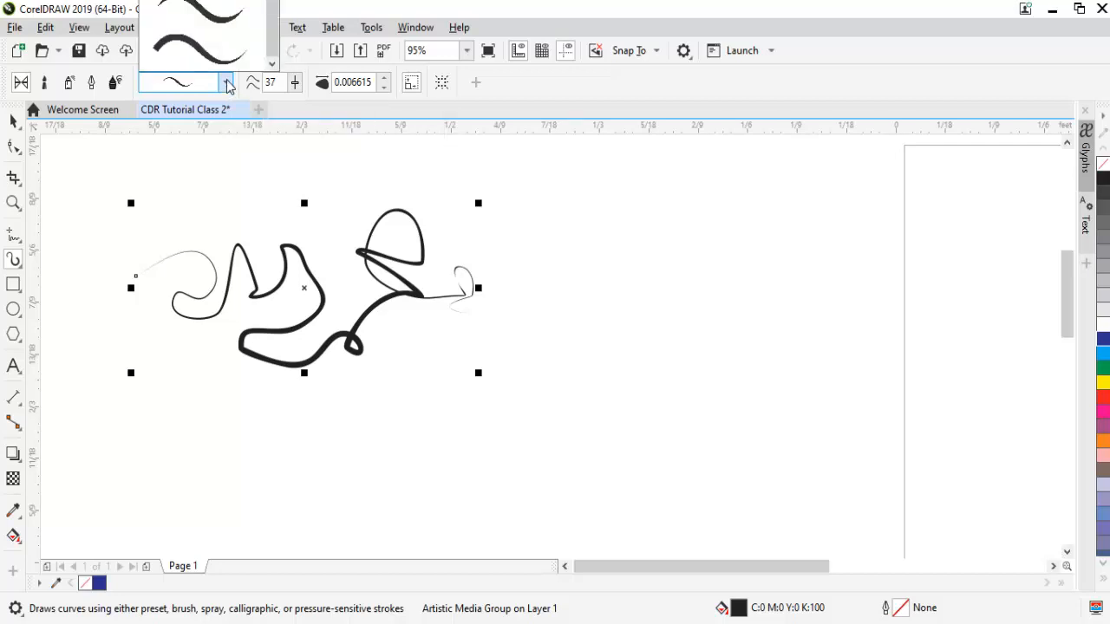
pyautogui.click(198, 50)
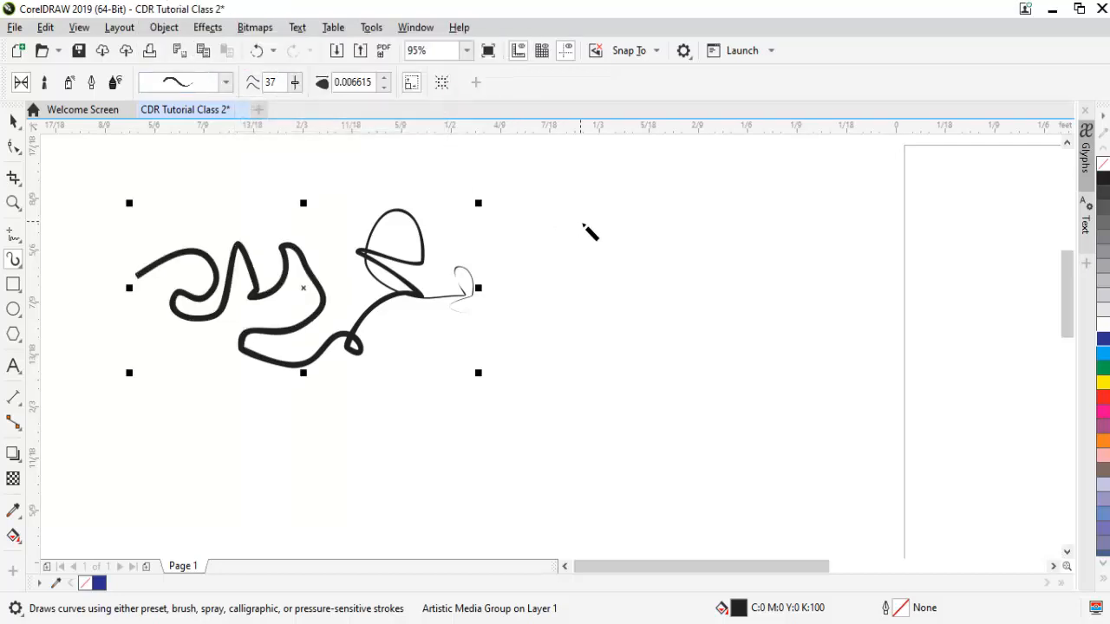
pyautogui.moveTo(689, 255); pyautogui.dragTo(811, 363)
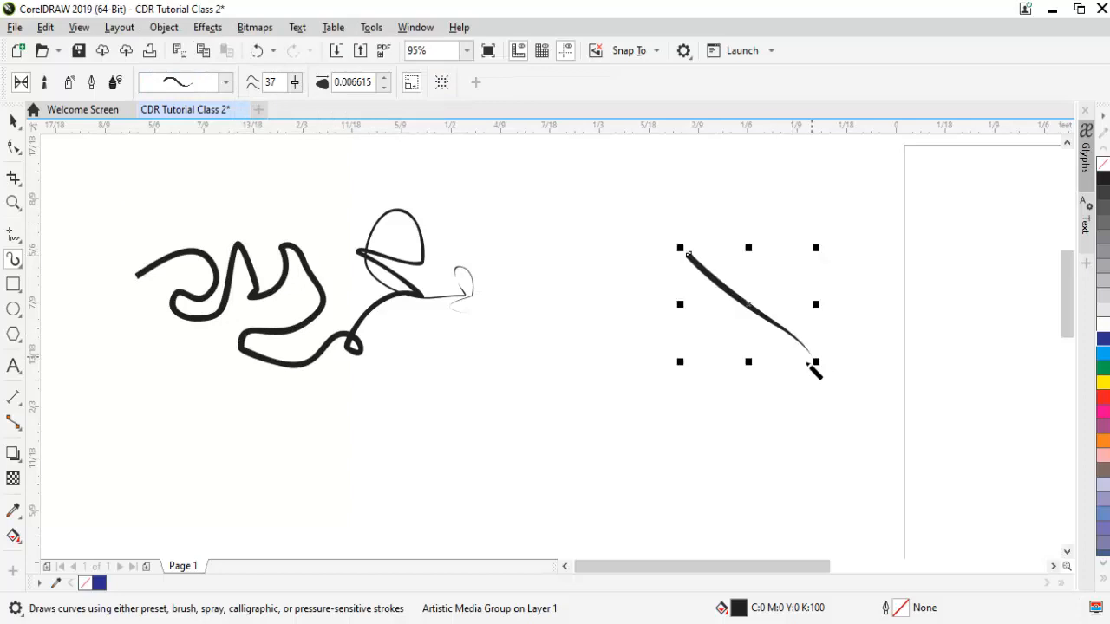
pyautogui.moveTo(690, 438)
pyautogui.mouseDown()
pyautogui.moveTo(656, 424)
pyautogui.moveTo(675, 398)
pyautogui.moveTo(710, 399)
pyautogui.moveTo(723, 415)
pyautogui.moveTo(720, 462)
pyautogui.moveTo(683, 484)
pyautogui.moveTo(657, 482)
pyautogui.moveTo(576, 429)
pyautogui.moveTo(530, 464)
pyautogui.mouseUp()
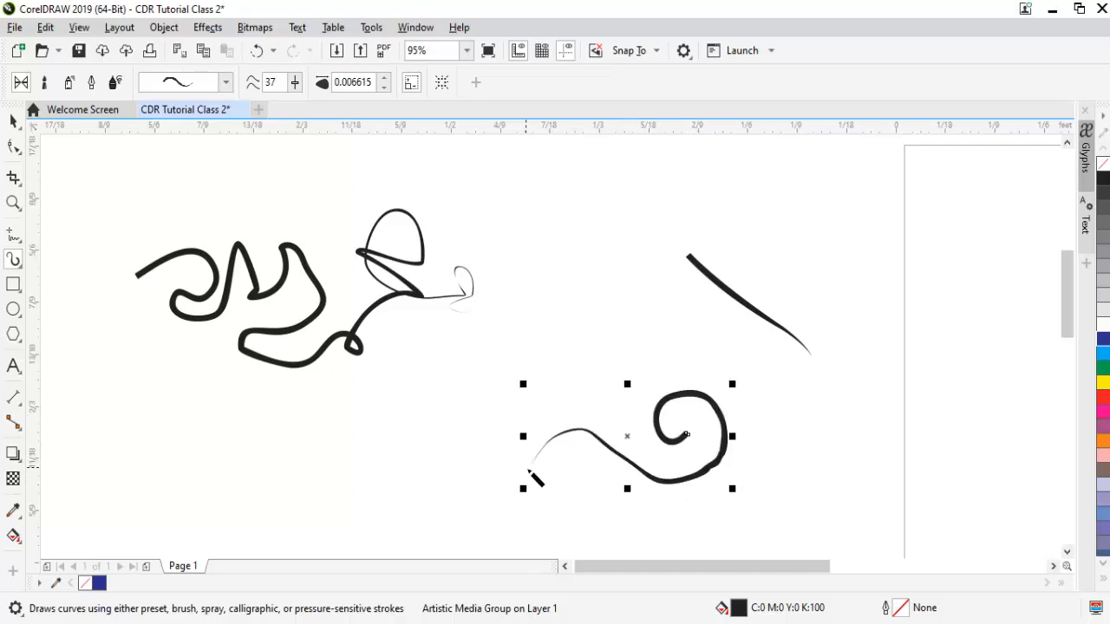
# Delete several nodes from the spiral's curl and bottom, undoing one deletion.
pyautogui.click(14, 147)
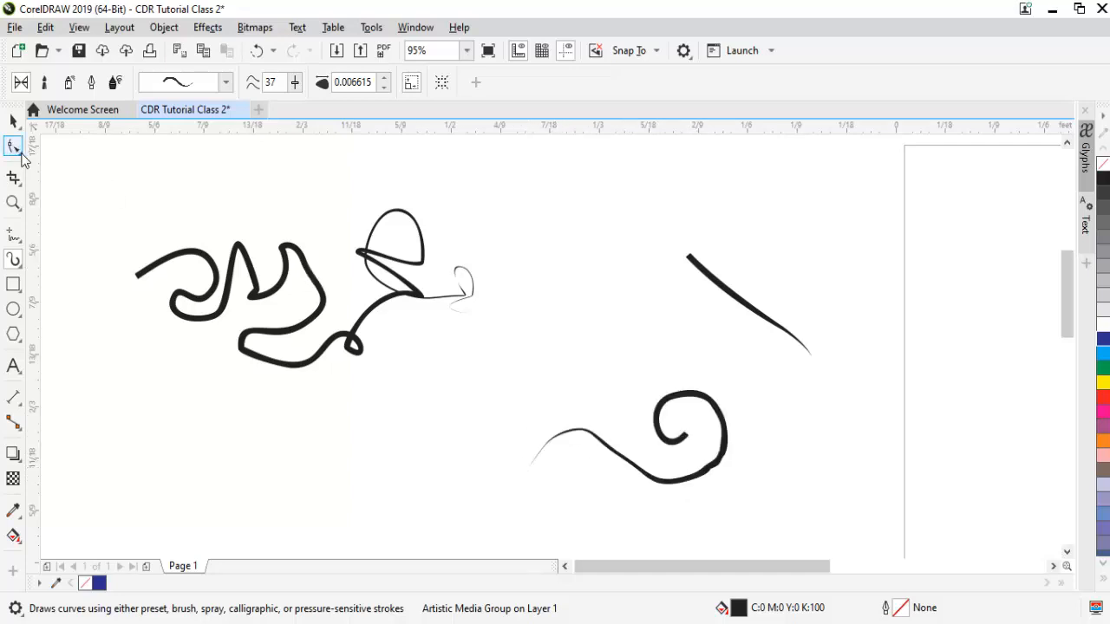
pyautogui.click(720, 468)
pyautogui.doubleClick(712, 469)
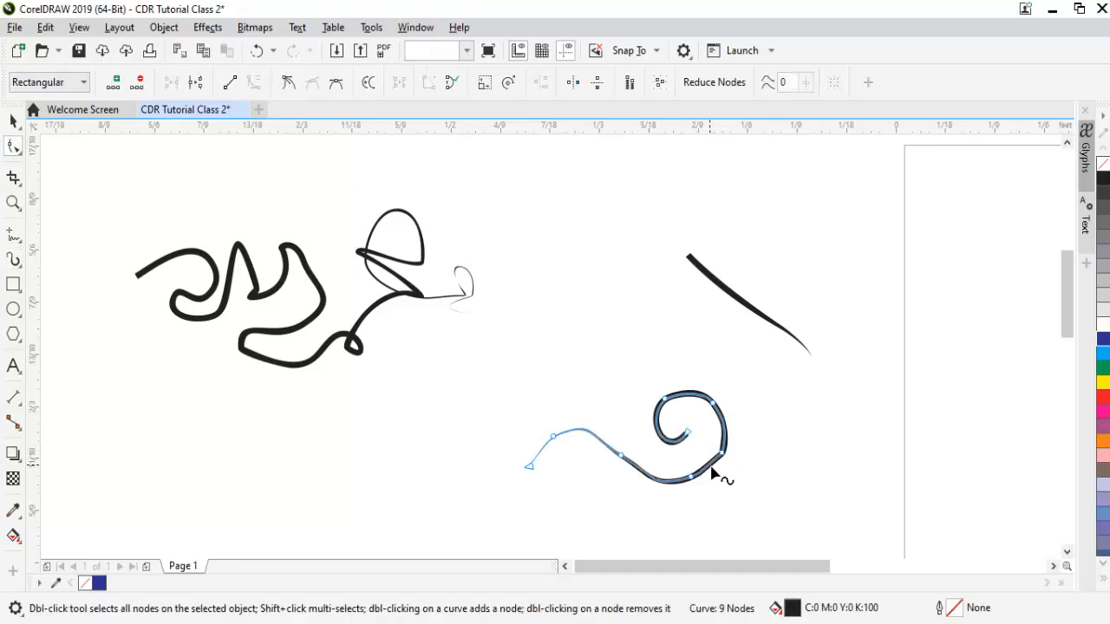
pyautogui.doubleClick(692, 481)
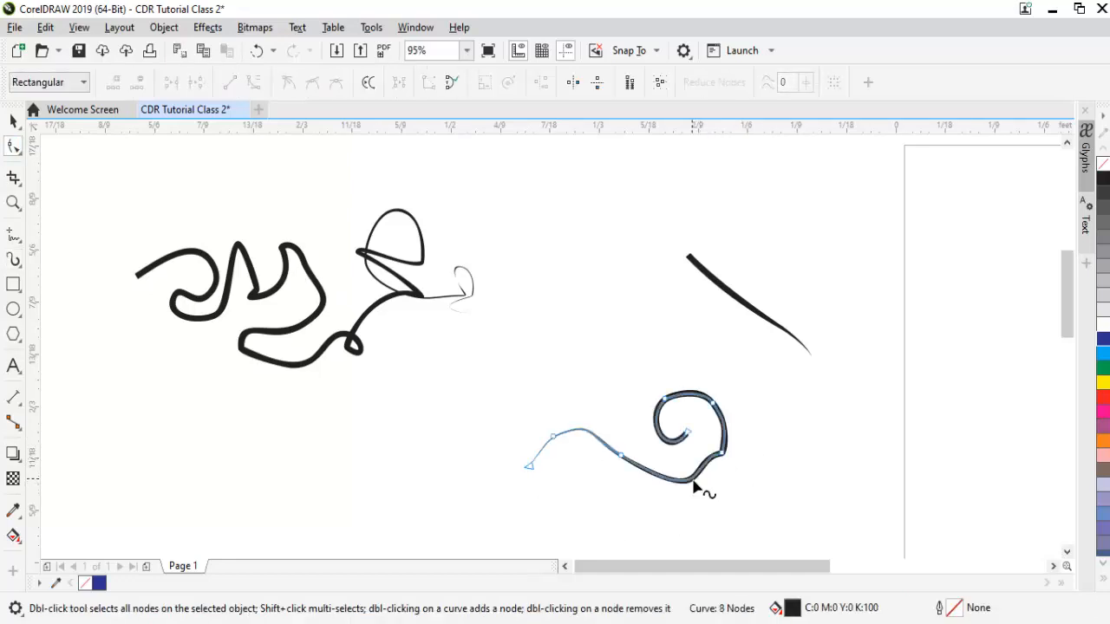
pyautogui.doubleClick(733, 465)
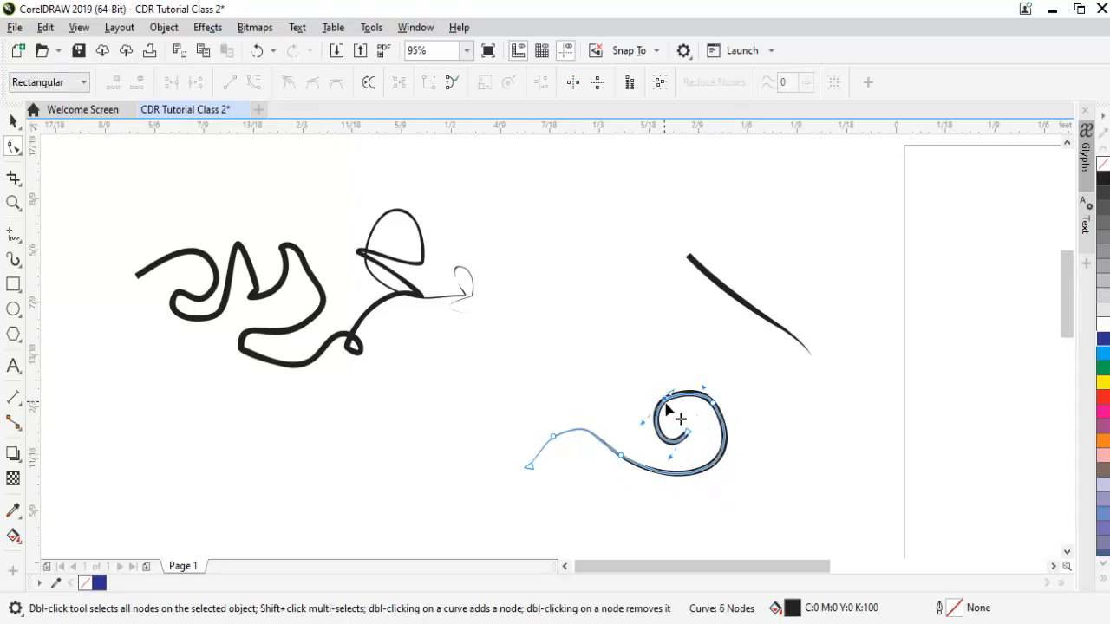
pyautogui.click(675, 412)
pyautogui.press('Delete')
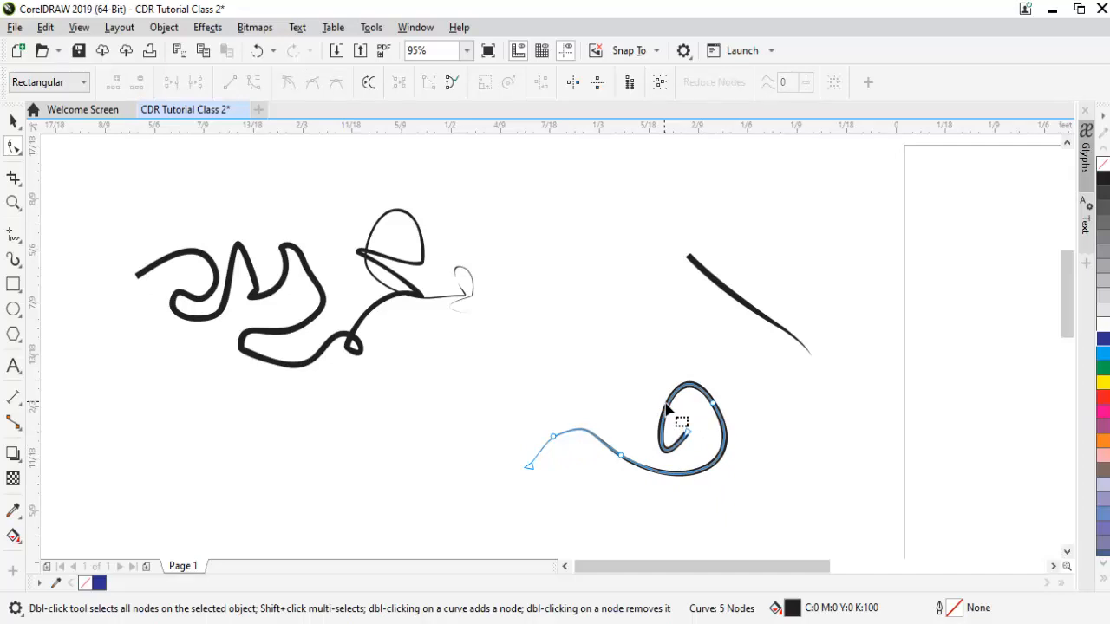
pyautogui.hotkey('ctrl', 'z')
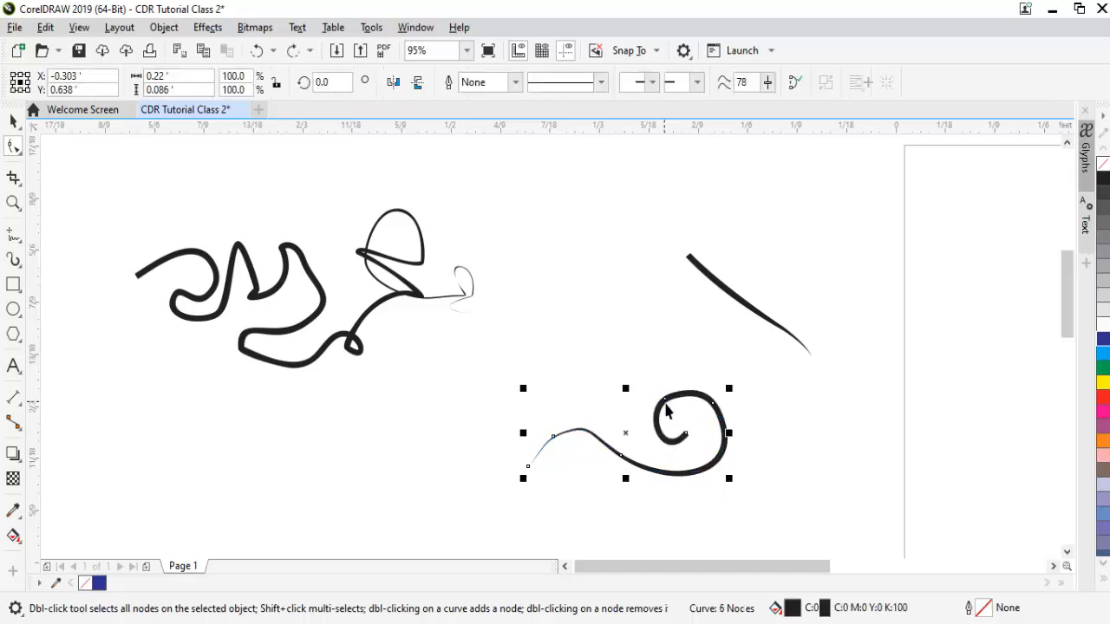
pyautogui.press('space')
pyautogui.press('space')
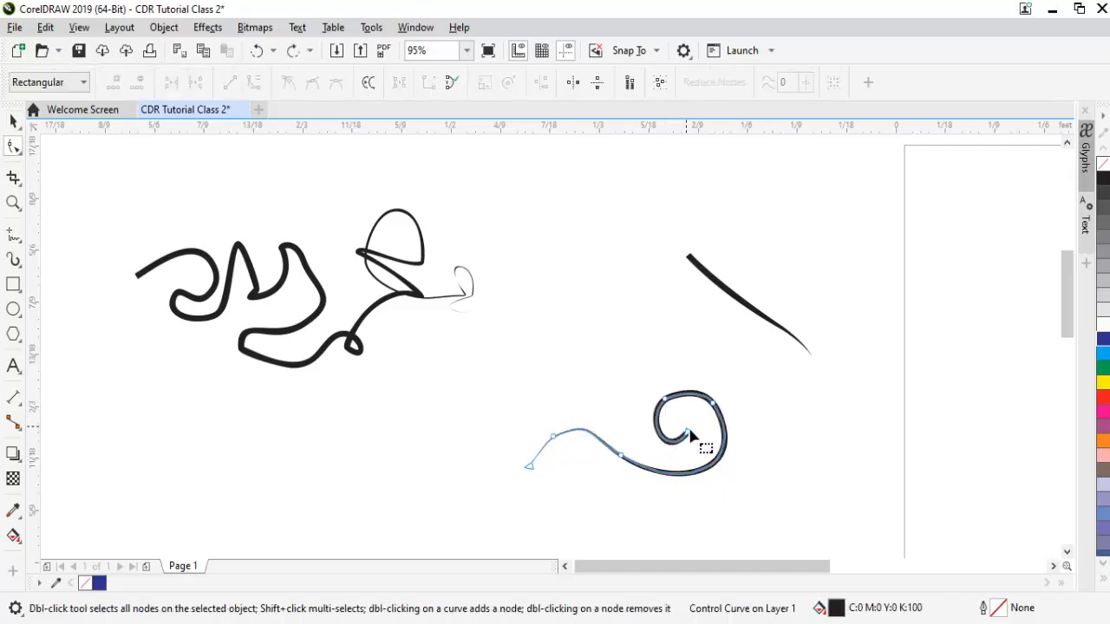
# Nudge the spiral's top node upward and remove the left tail's end node.
pyautogui.doubleClick(672, 397)
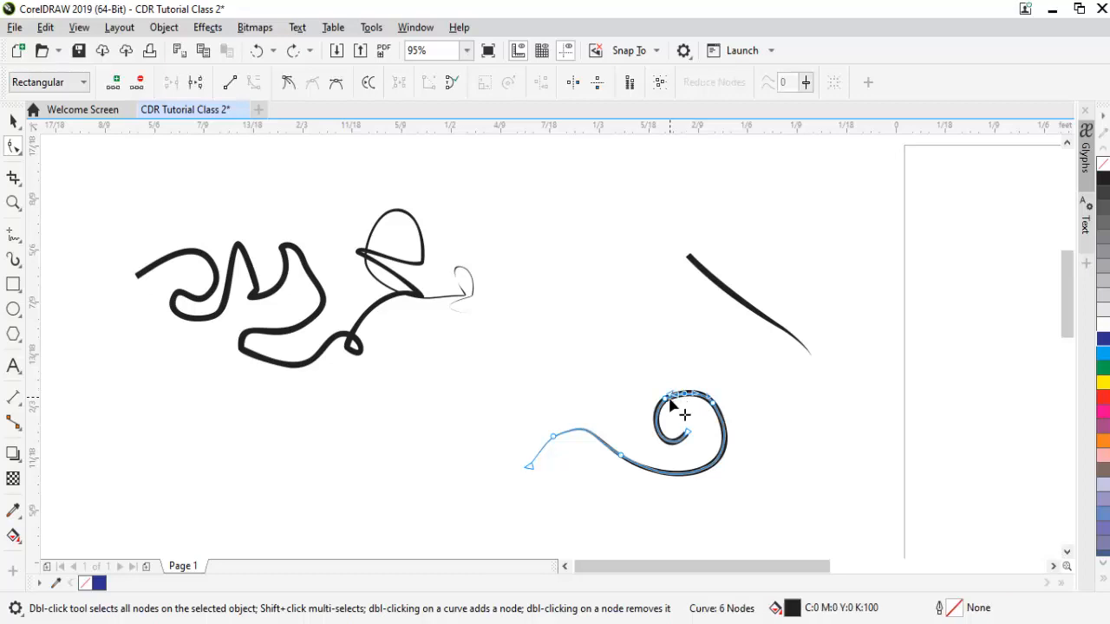
pyautogui.doubleClick(670, 398)
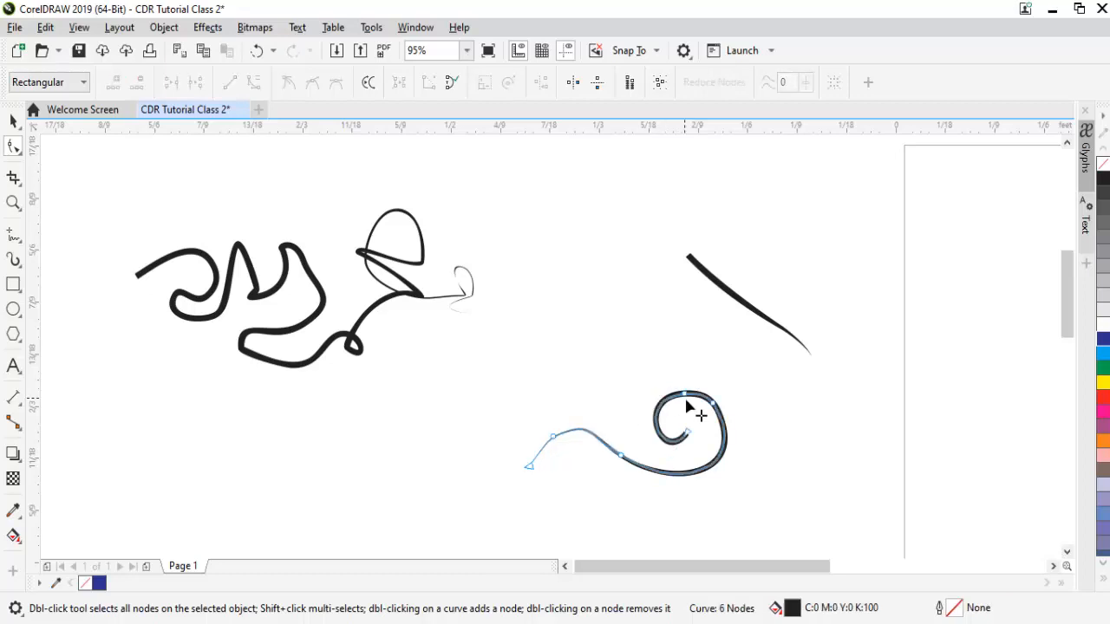
pyautogui.click(686, 398)
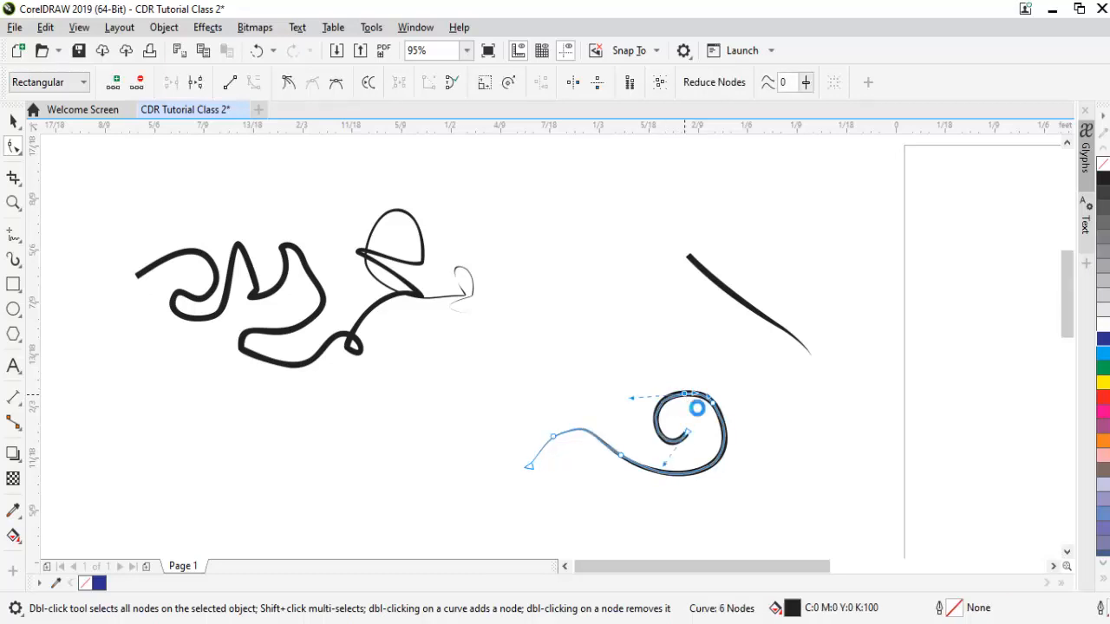
pyautogui.moveTo(685, 396); pyautogui.dragTo(685, 395)
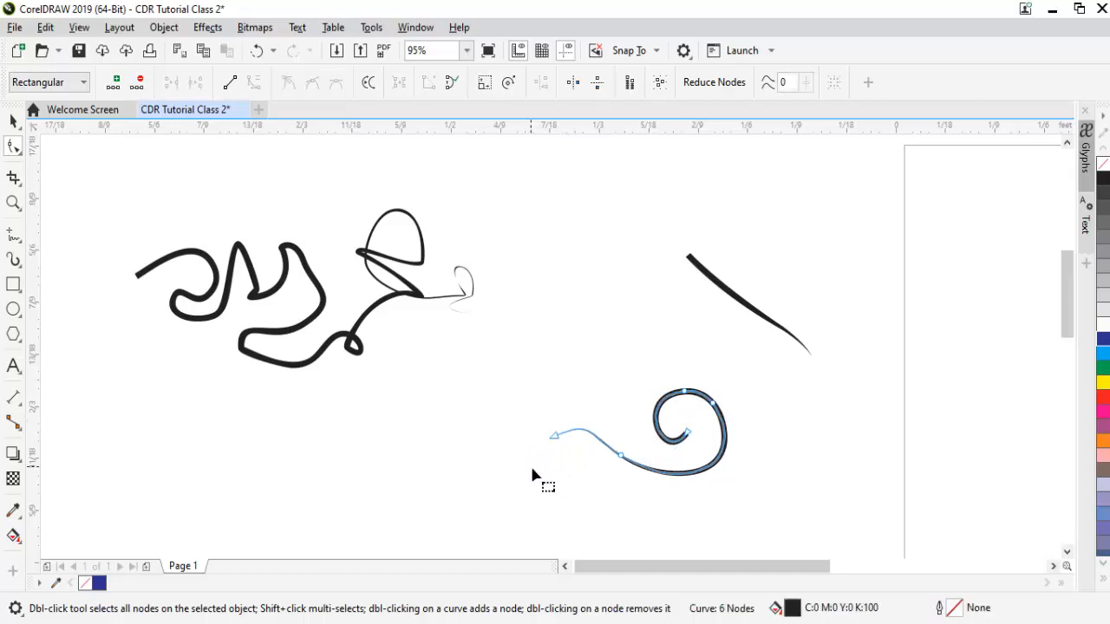
pyautogui.doubleClick(530, 466)
pyautogui.press('space')
pyautogui.click(802, 425)
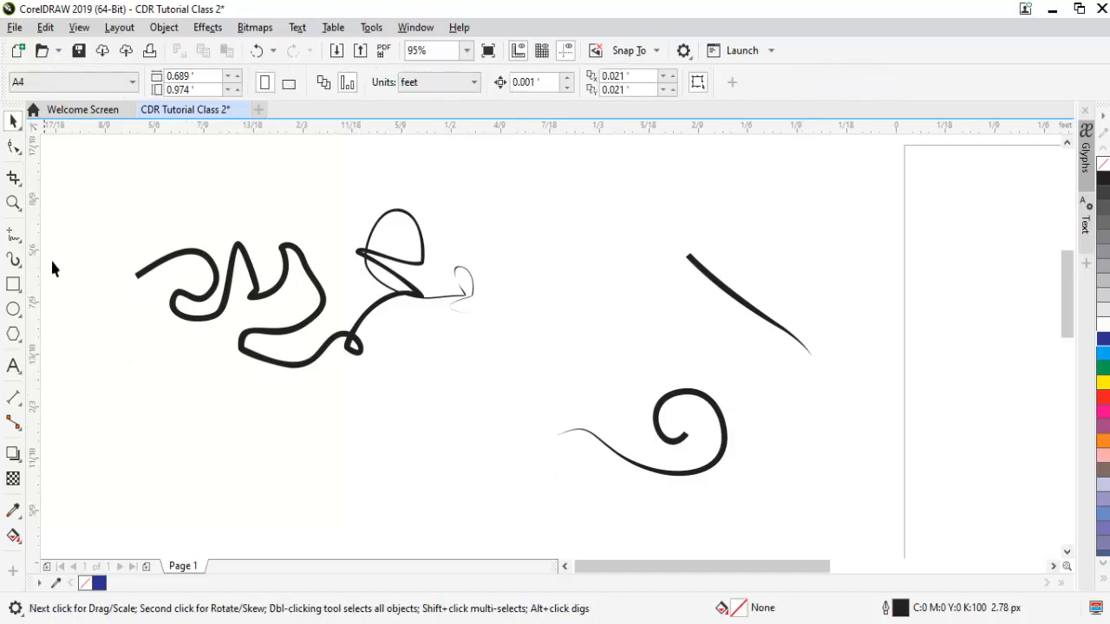
# Draw two dashed brush strokes and give the middle one a double-line brush.
pyautogui.click(13, 260)
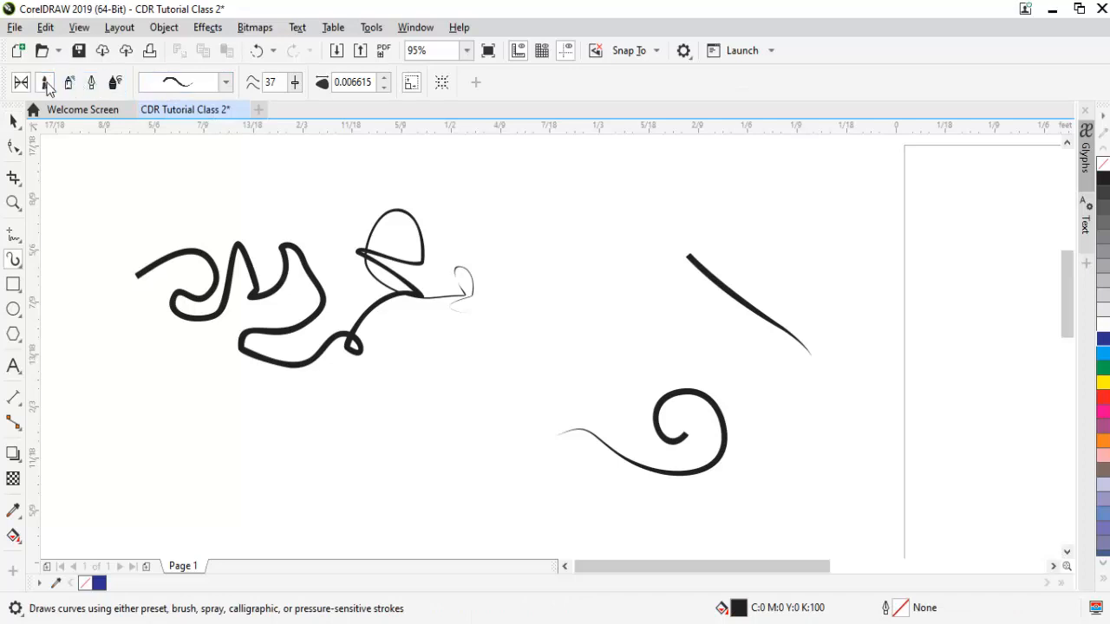
pyautogui.click(45, 83)
pyautogui.moveTo(123, 400)
pyautogui.mouseDown()
pyautogui.moveTo(233, 456)
pyautogui.moveTo(285, 436)
pyautogui.mouseUp()
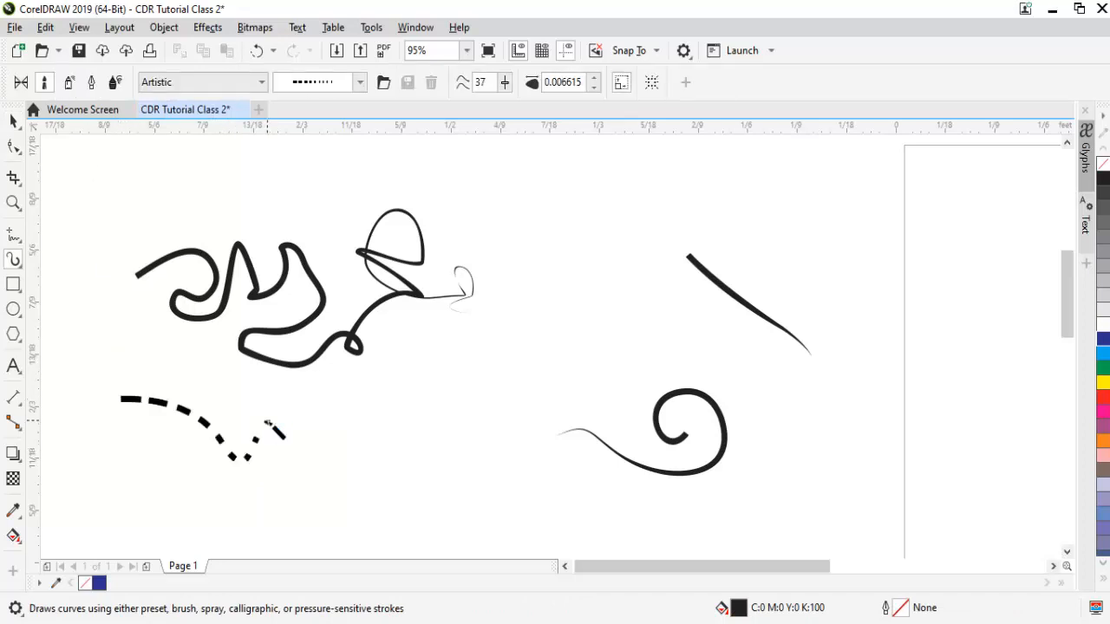
pyautogui.moveTo(351, 428)
pyautogui.mouseDown()
pyautogui.moveTo(470, 363)
pyautogui.moveTo(527, 393)
pyautogui.mouseUp()
pyautogui.click(361, 84)
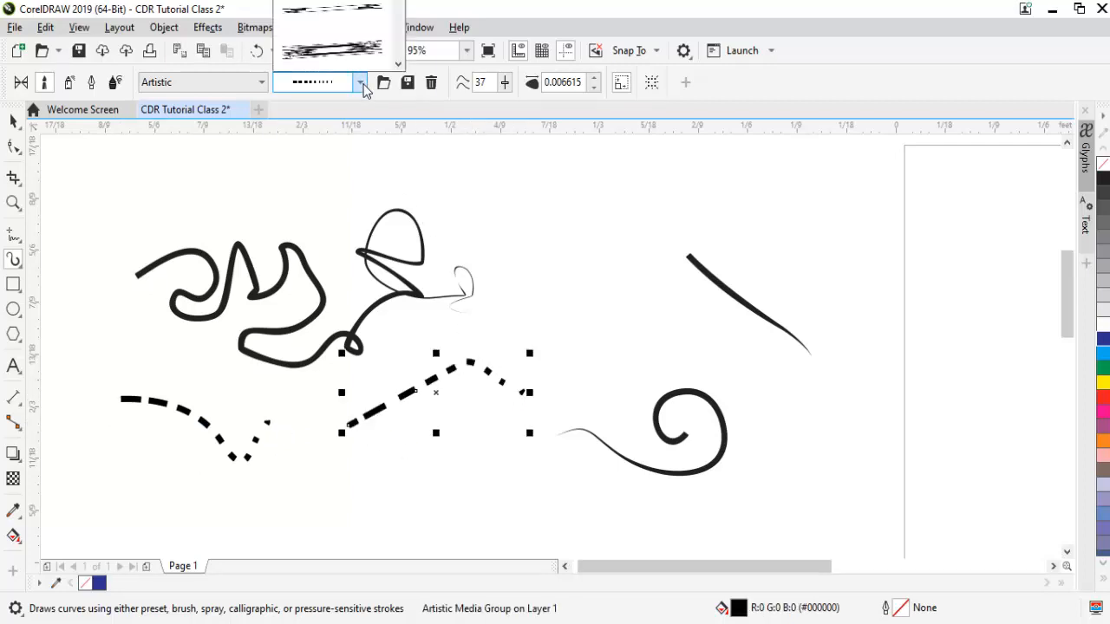
pyautogui.click(351, 54)
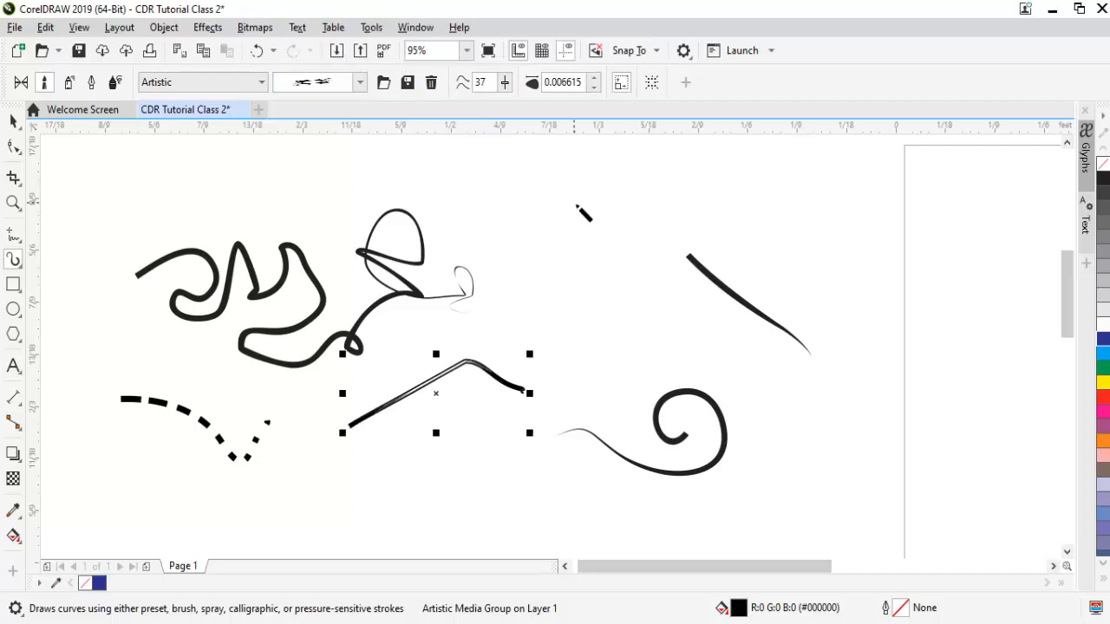
# Draw a diagonal stroke near the top and a bottom-centre stroke with a speckled brush.
pyautogui.moveTo(534, 220); pyautogui.dragTo(644, 309)
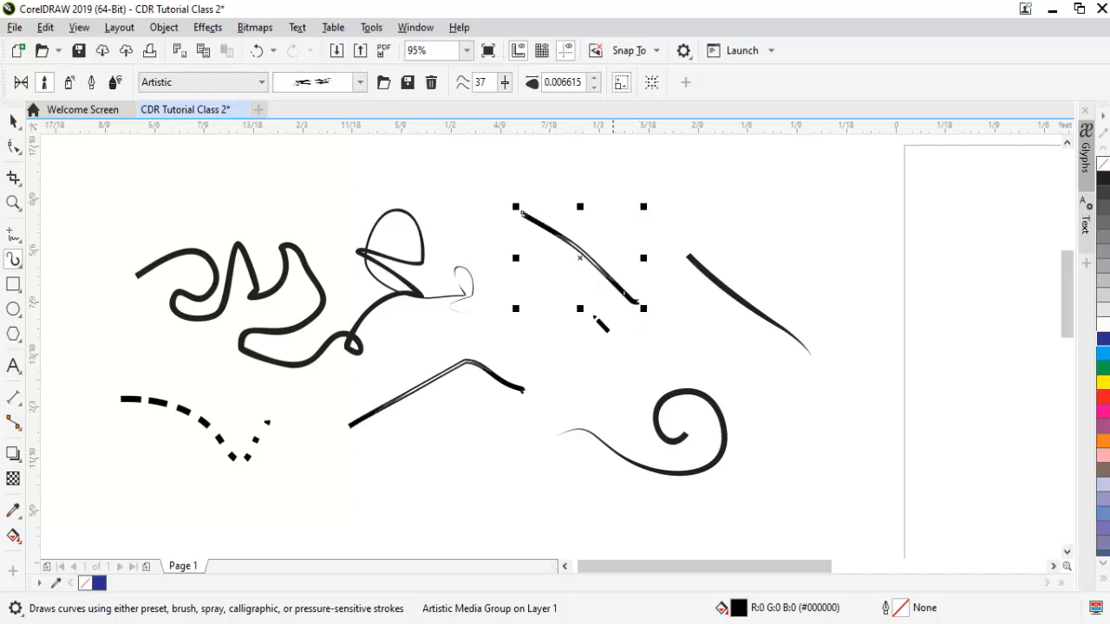
pyautogui.click(361, 82)
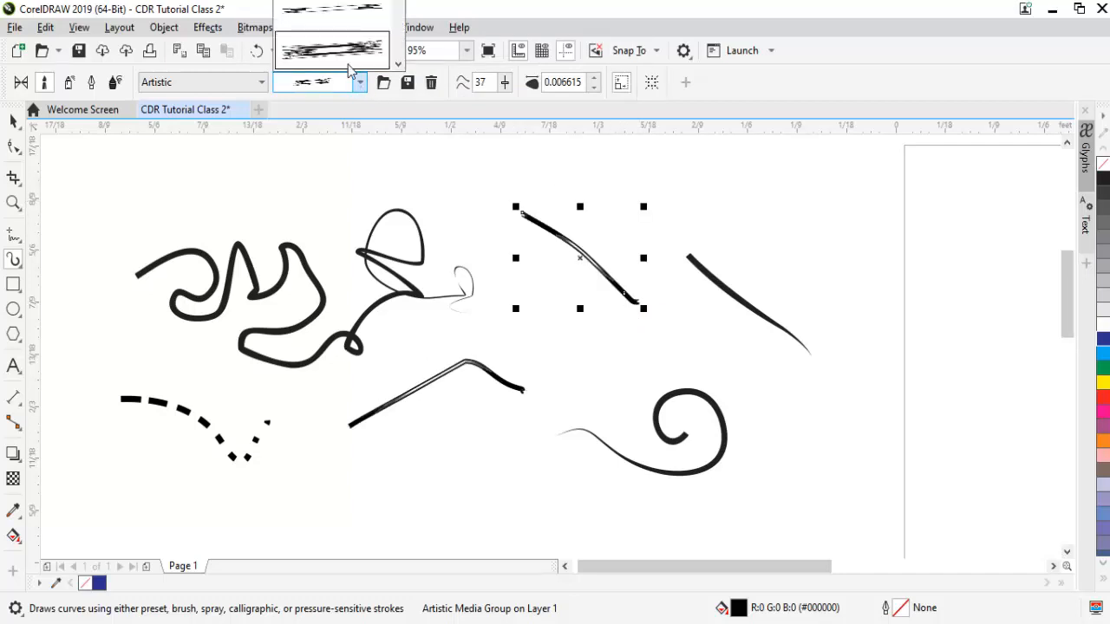
pyautogui.click(398, 64)
pyautogui.click(356, 45)
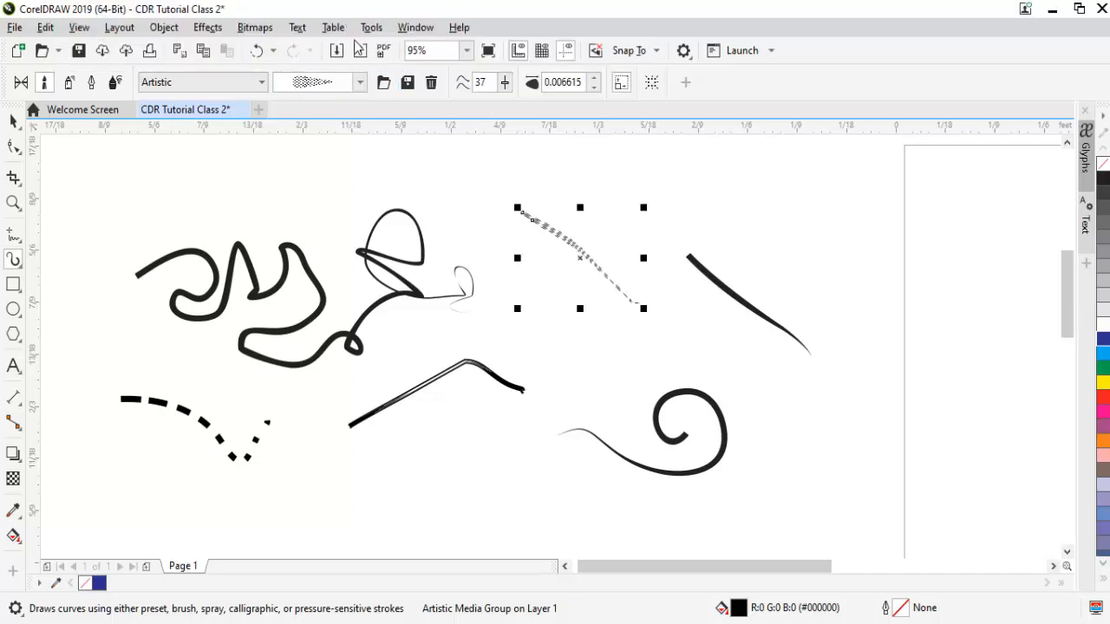
pyautogui.moveTo(433, 474)
pyautogui.mouseDown()
pyautogui.moveTo(522, 454)
pyautogui.moveTo(514, 491)
pyautogui.mouseUp()
pyautogui.press('space')
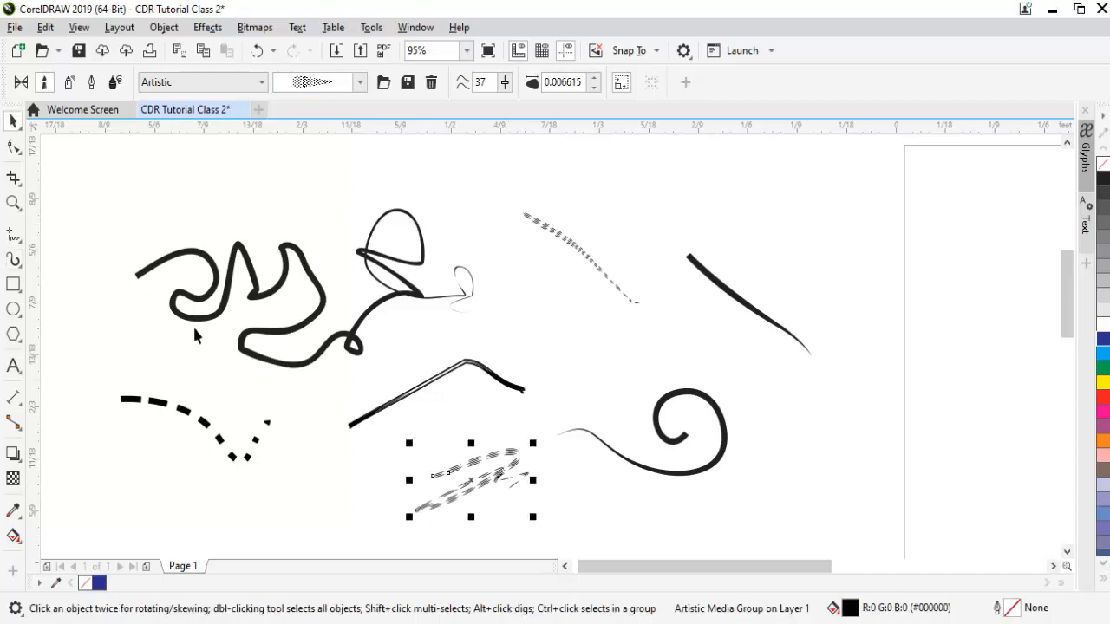
# Spray a Brush Strokes swash at the upper right and recolour it from blue to orange.
pyautogui.click(69, 92)
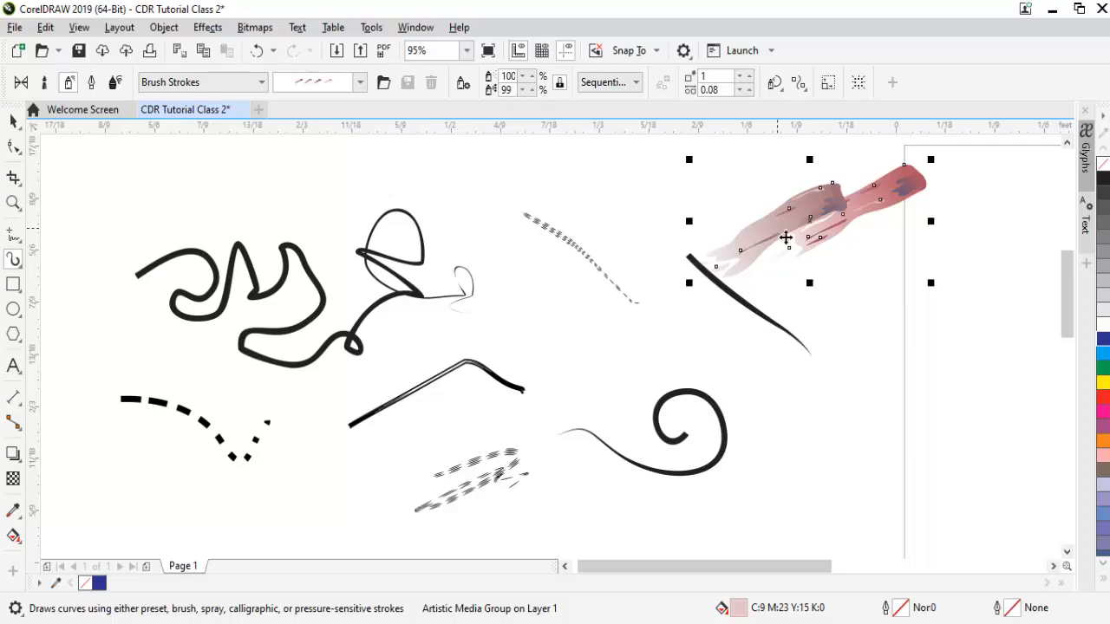
pyautogui.press('space')
pyautogui.click(1104, 354)
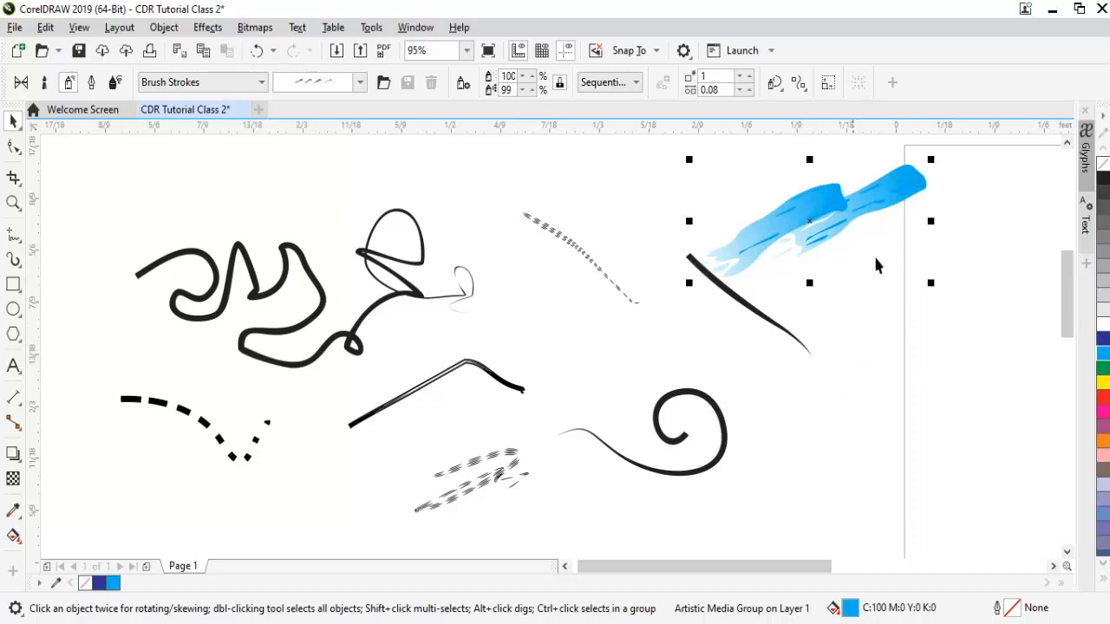
pyautogui.click(1103, 441)
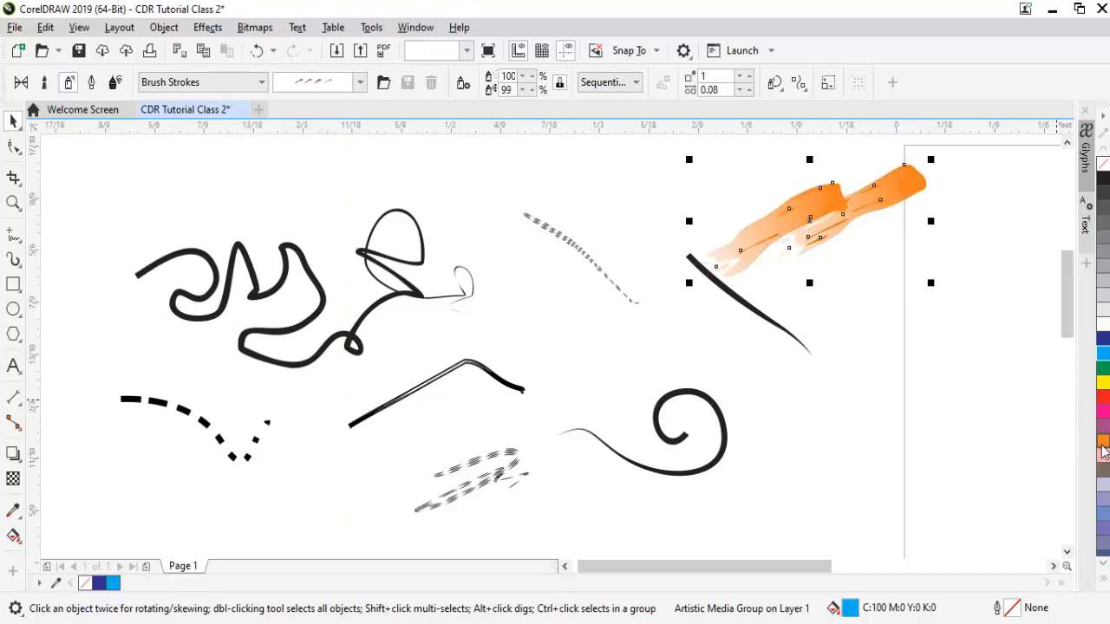
pyautogui.click(986, 321)
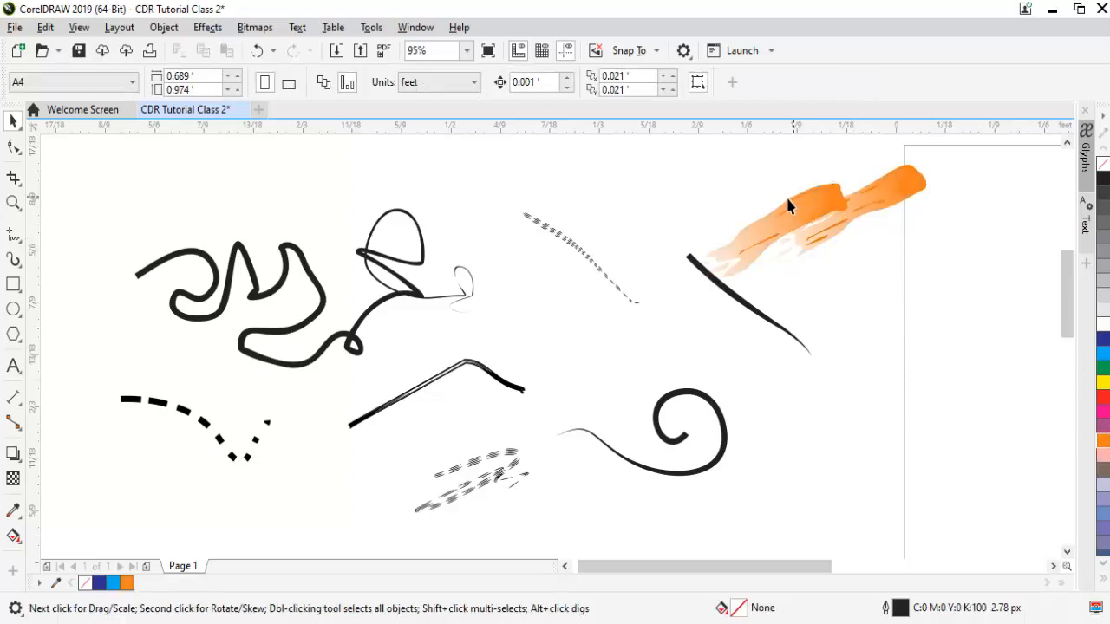
# After a test stroke, write the name letter by letter in thin calligraphic strokes along the bottom.
pyautogui.click(13, 259)
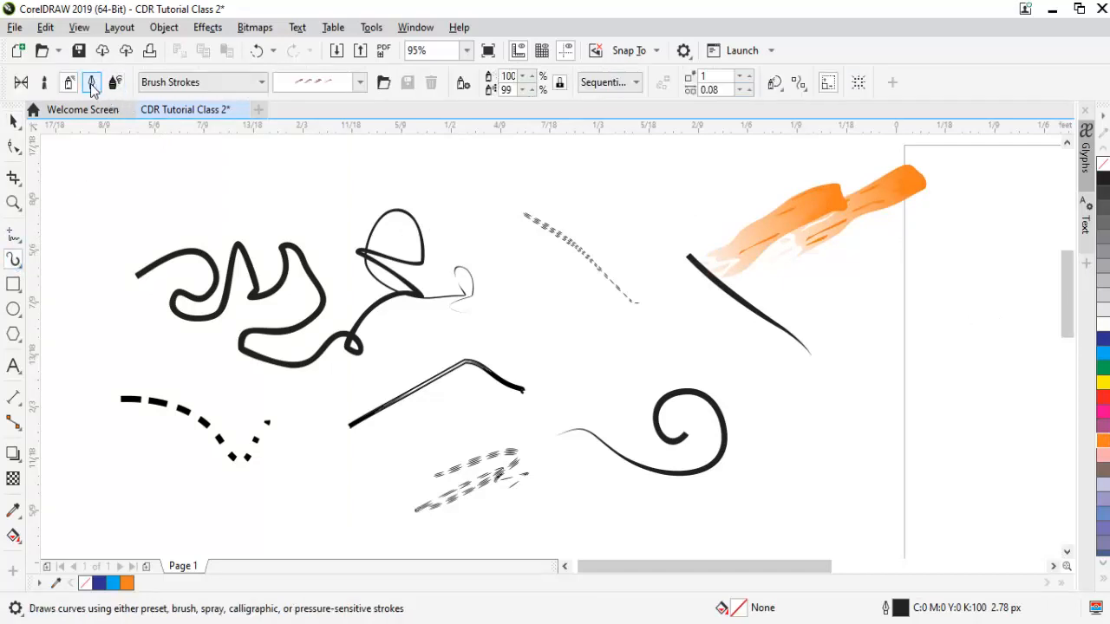
pyautogui.click(91, 84)
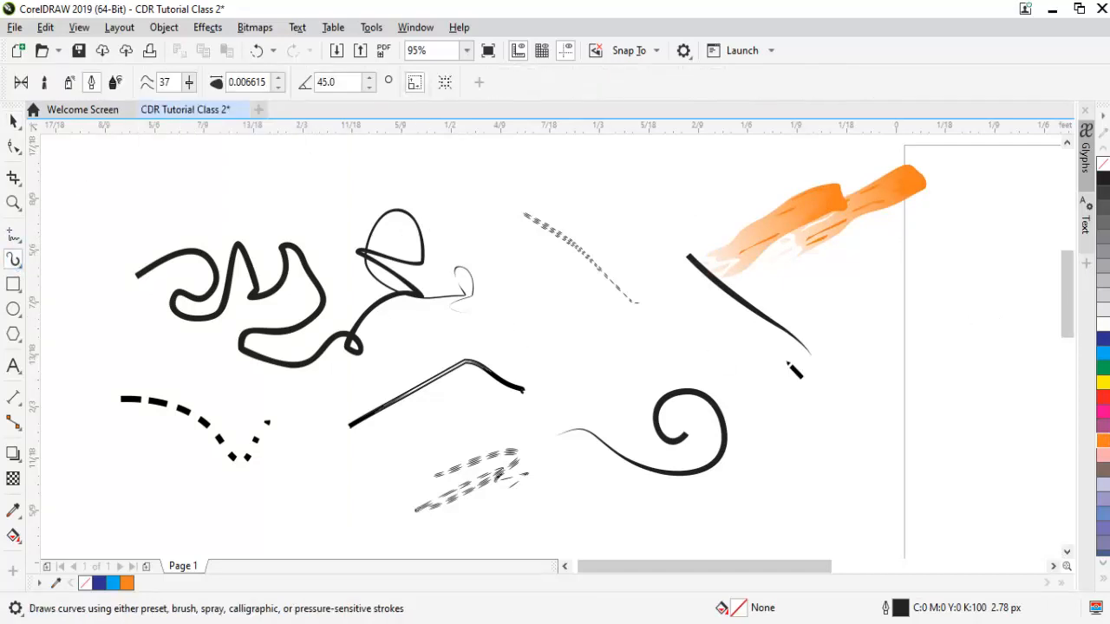
pyautogui.moveTo(744, 402)
pyautogui.mouseDown()
pyautogui.moveTo(811, 437)
pyautogui.moveTo(877, 392)
pyautogui.mouseUp()
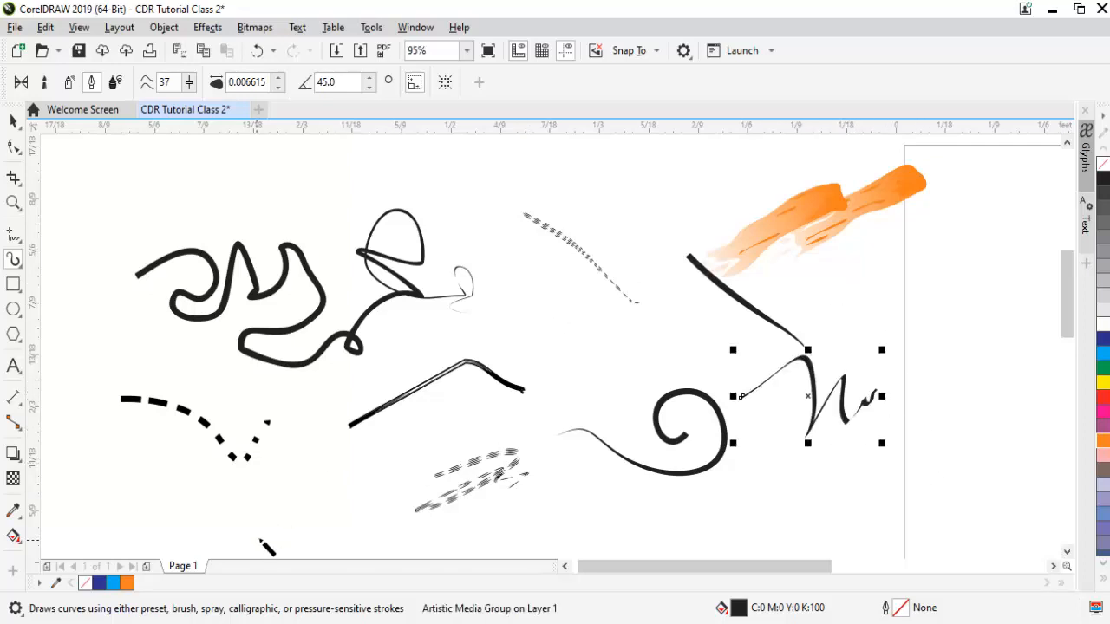
pyautogui.moveTo(258, 538)
pyautogui.mouseDown()
pyautogui.moveTo(272, 504)
pyautogui.moveTo(297, 538)
pyautogui.moveTo(314, 483)
pyautogui.moveTo(332, 532)
pyautogui.mouseUp()
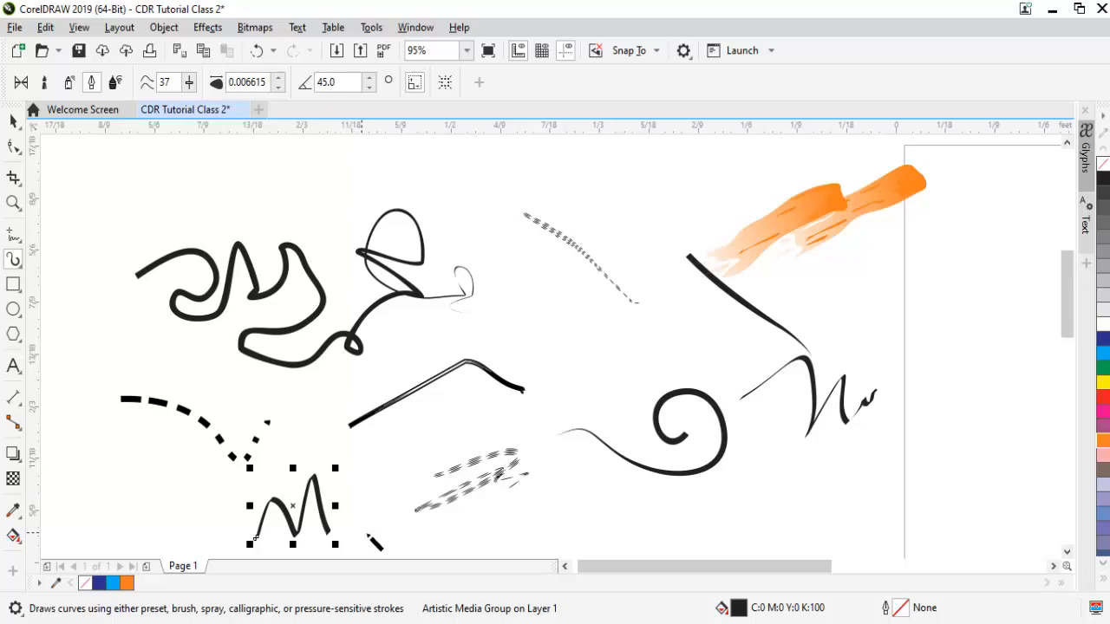
pyautogui.moveTo(378, 531)
pyautogui.mouseDown()
pyautogui.moveTo(371, 504)
pyautogui.moveTo(397, 487)
pyautogui.moveTo(370, 522)
pyautogui.moveTo(398, 492)
pyautogui.moveTo(424, 514)
pyautogui.moveTo(450, 439)
pyautogui.moveTo(456, 523)
pyautogui.mouseUp()
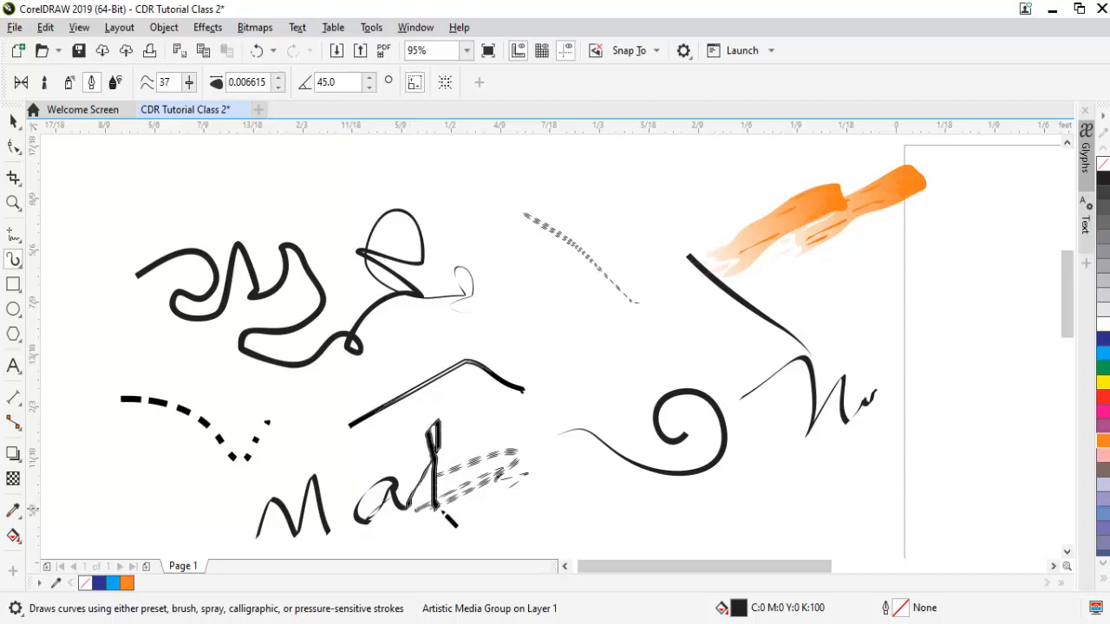
pyautogui.moveTo(468, 486)
pyautogui.mouseDown()
pyautogui.moveTo(464, 417)
pyautogui.moveTo(470, 486)
pyautogui.moveTo(489, 495)
pyautogui.moveTo(503, 485)
pyautogui.moveTo(506, 408)
pyautogui.moveTo(518, 515)
pyautogui.moveTo(533, 469)
pyautogui.moveTo(543, 501)
pyautogui.moveTo(564, 466)
pyautogui.moveTo(563, 488)
pyautogui.moveTo(583, 466)
pyautogui.moveTo(604, 492)
pyautogui.moveTo(607, 460)
pyautogui.moveTo(631, 508)
pyautogui.moveTo(639, 461)
pyautogui.mouseUp()
pyautogui.moveTo(413, 460); pyautogui.dragTo(502, 421)
pyautogui.press('space')
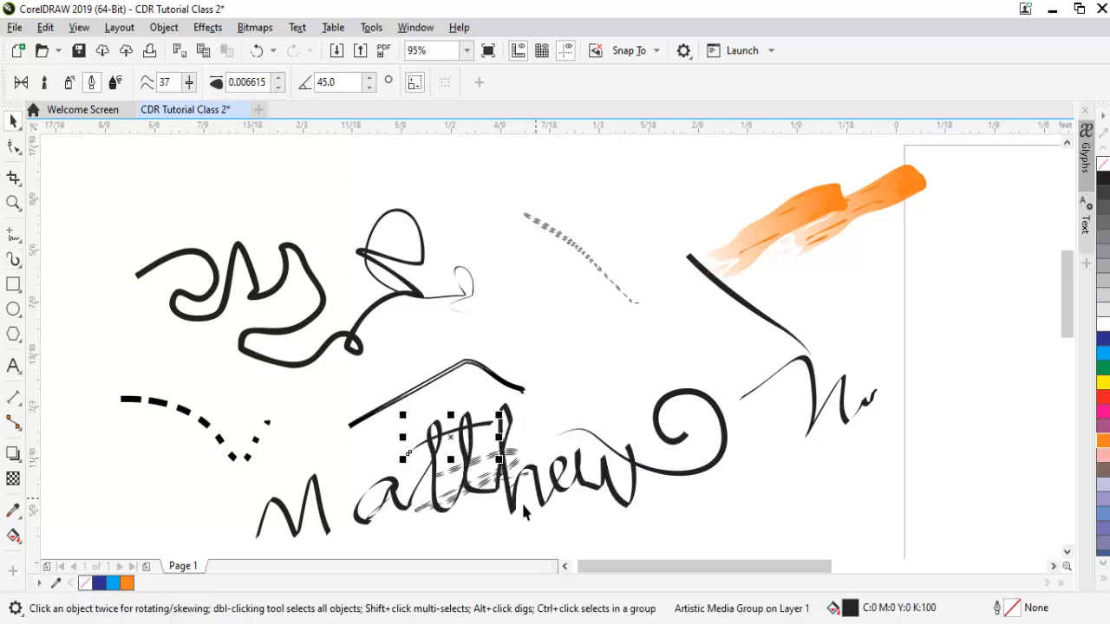
pyautogui.click(512, 508)
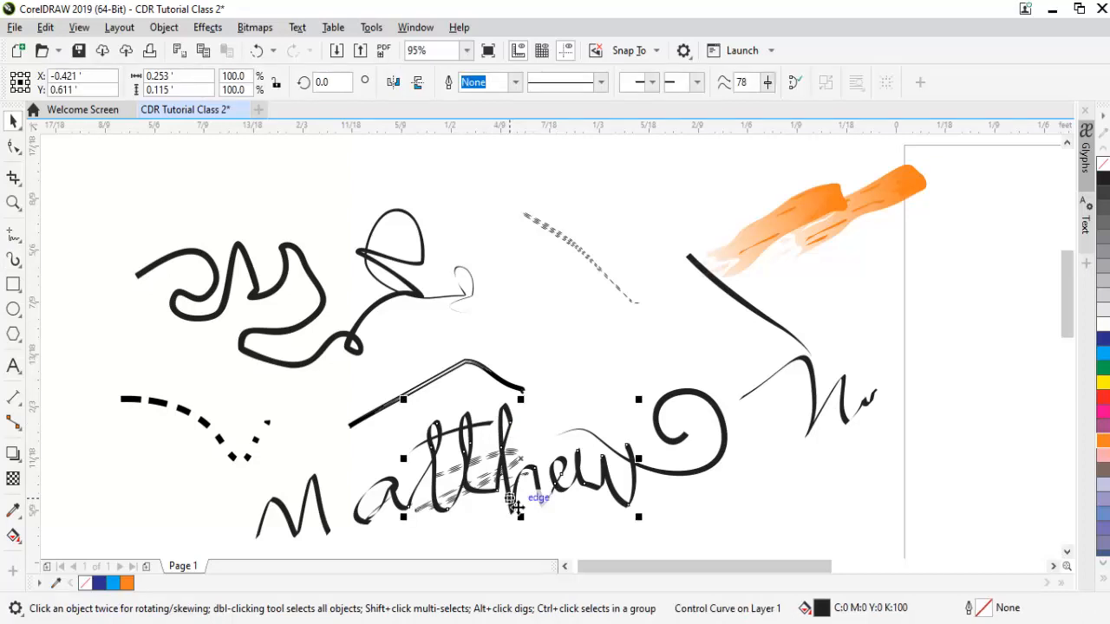
pyautogui.click(13, 259)
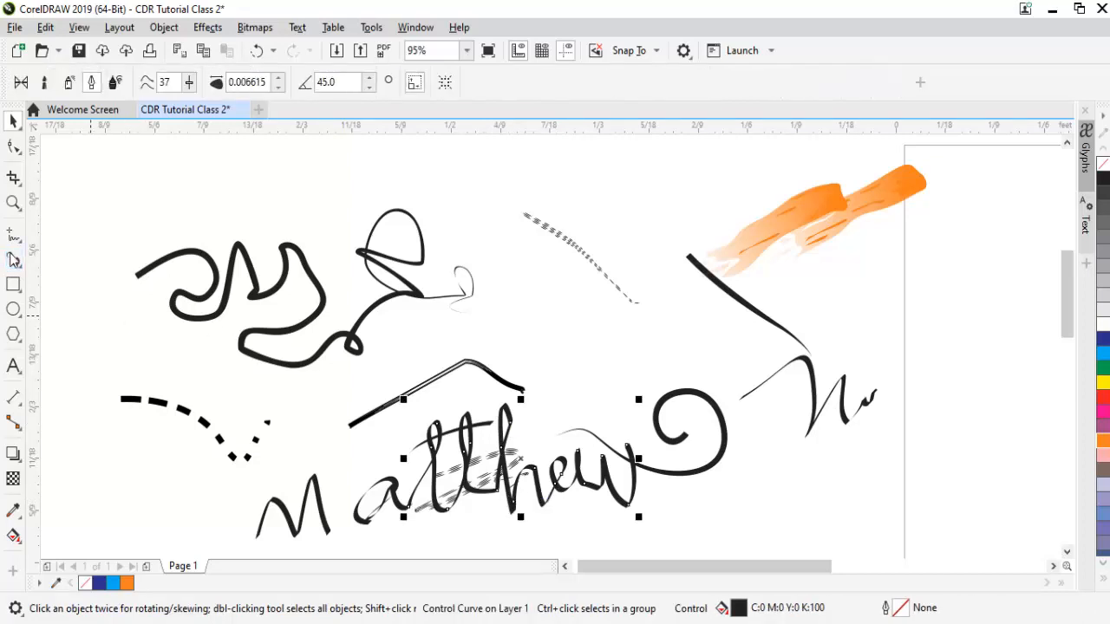
# Write the name in thick Expression strokes with stroke width 0.016615.
pyautogui.click(115, 82)
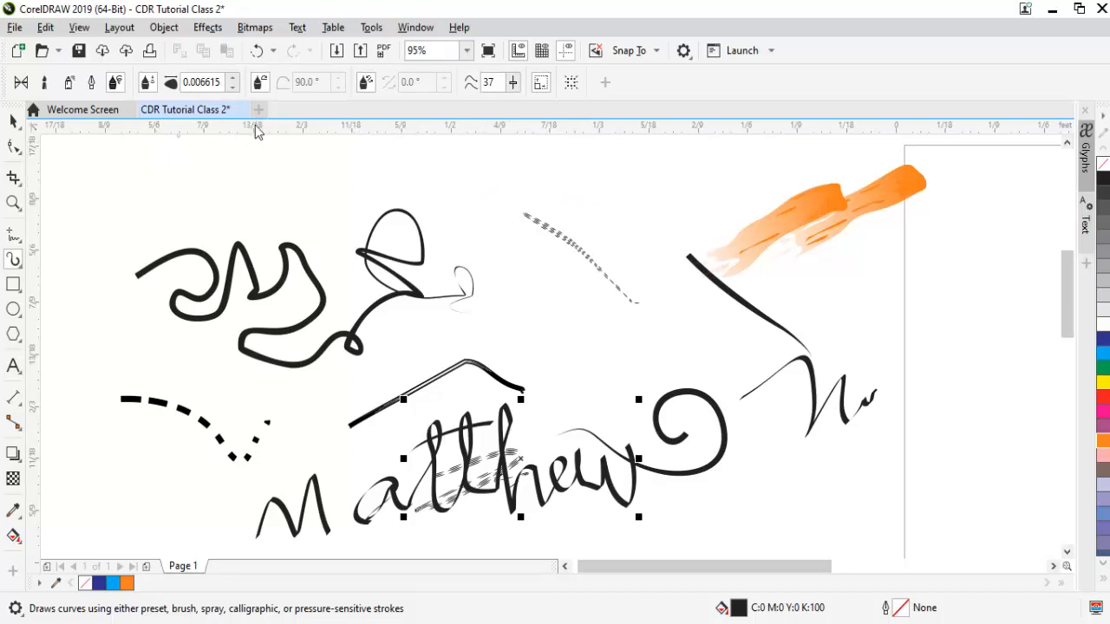
pyautogui.click(233, 79)
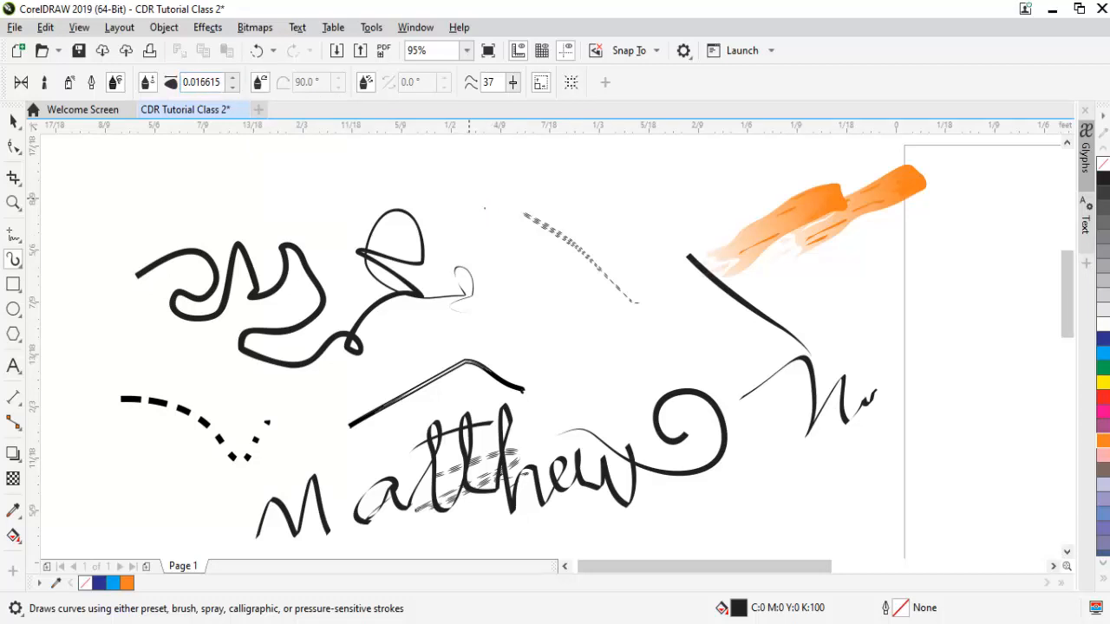
pyautogui.moveTo(468, 199); pyautogui.dragTo(526, 260)
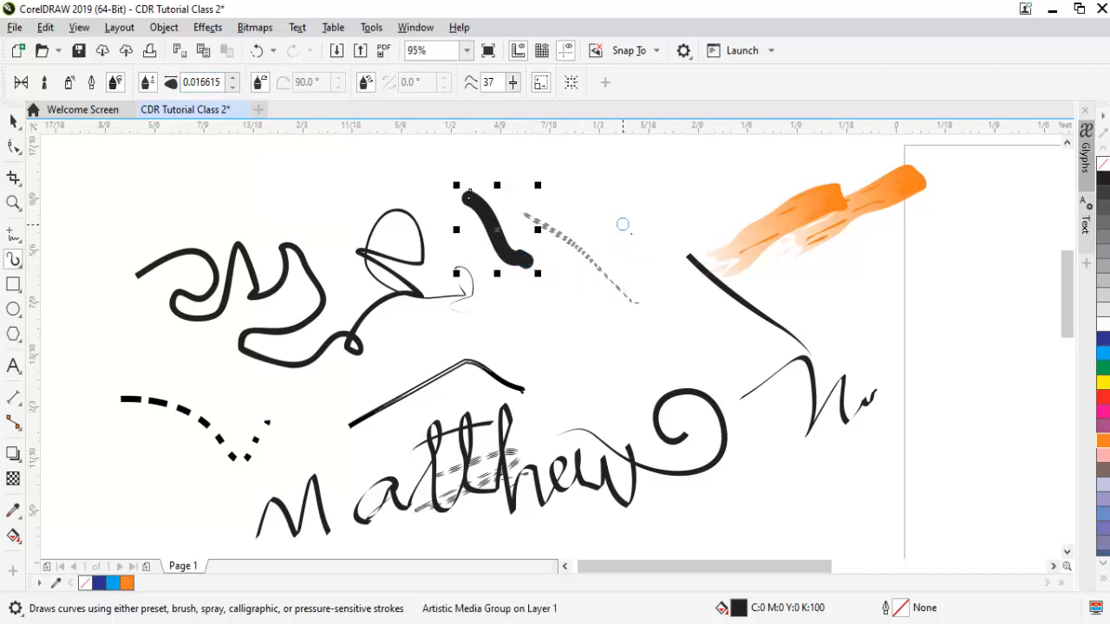
pyautogui.moveTo(546, 371)
pyautogui.mouseDown()
pyautogui.moveTo(542, 340)
pyautogui.moveTo(564, 354)
pyautogui.moveTo(567, 411)
pyautogui.moveTo(576, 341)
pyautogui.moveTo(596, 353)
pyautogui.moveTo(615, 435)
pyautogui.mouseUp()
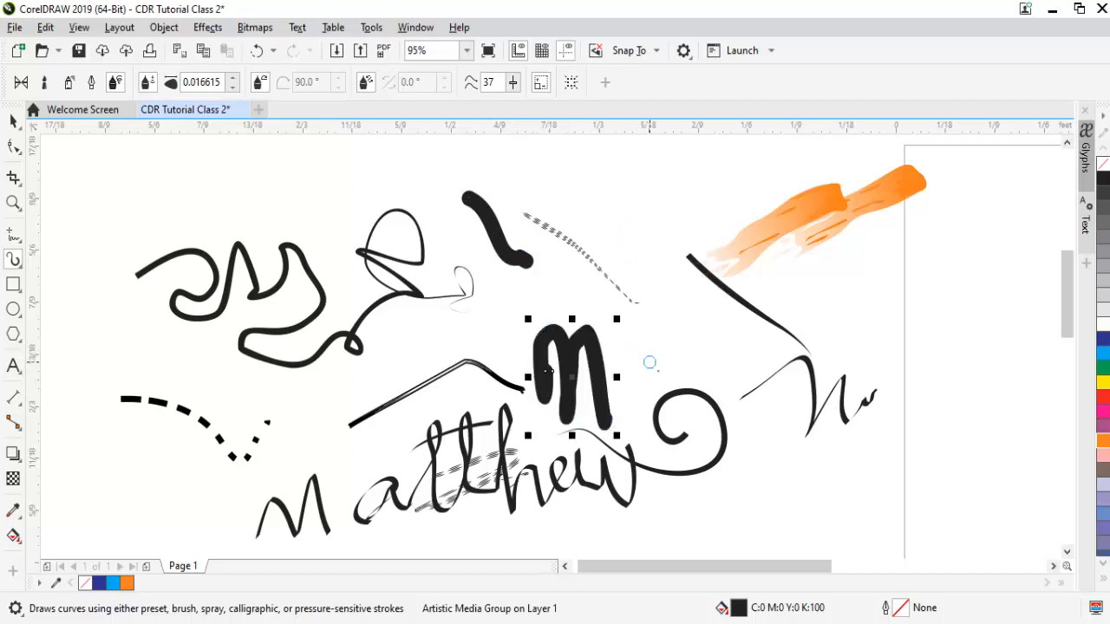
pyautogui.moveTo(650, 363)
pyautogui.mouseDown()
pyautogui.moveTo(618, 383)
pyautogui.moveTo(647, 409)
pyautogui.moveTo(663, 348)
pyautogui.moveTo(666, 387)
pyautogui.moveTo(702, 349)
pyautogui.moveTo(695, 260)
pyautogui.moveTo(709, 412)
pyautogui.moveTo(742, 247)
pyautogui.moveTo(732, 226)
pyautogui.moveTo(750, 414)
pyautogui.moveTo(772, 299)
pyautogui.moveTo(763, 264)
pyautogui.moveTo(779, 408)
pyautogui.moveTo(792, 327)
pyautogui.moveTo(811, 345)
pyautogui.moveTo(815, 406)
pyautogui.moveTo(867, 338)
pyautogui.moveTo(852, 335)
pyautogui.moveTo(839, 362)
pyautogui.moveTo(873, 402)
pyautogui.moveTo(903, 317)
pyautogui.moveTo(899, 356)
pyautogui.moveTo(919, 377)
pyautogui.moveTo(927, 327)
pyautogui.moveTo(932, 376)
pyautogui.moveTo(954, 393)
pyautogui.moveTo(985, 346)
pyautogui.mouseUp()
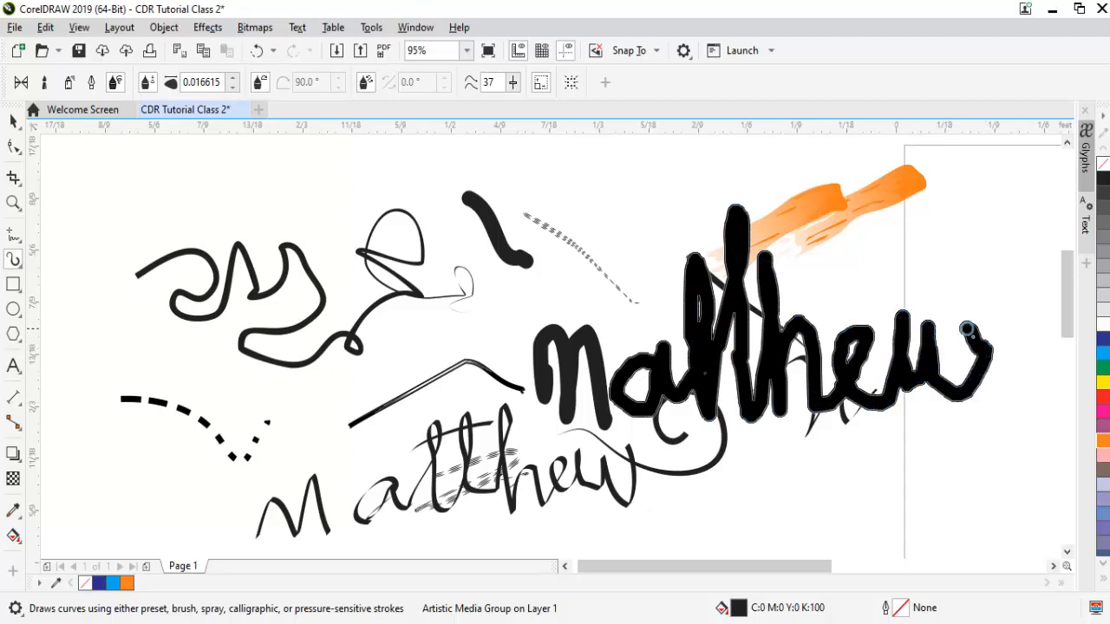
# Select all strokes on the page and delete them.
pyautogui.press('space')
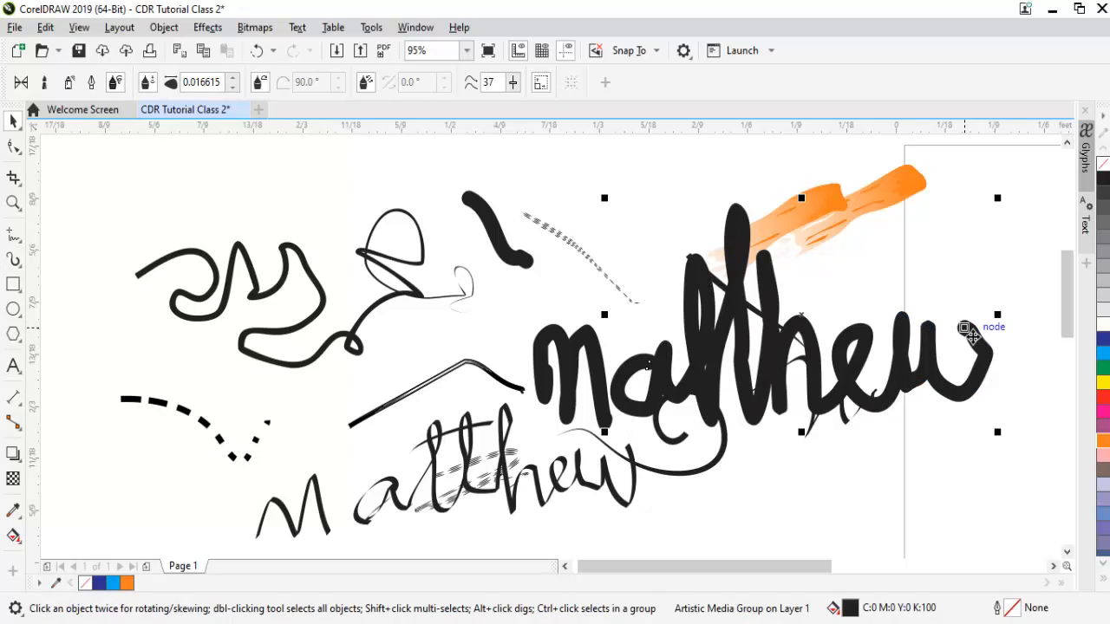
pyautogui.hotkey('ctrl', 'a')
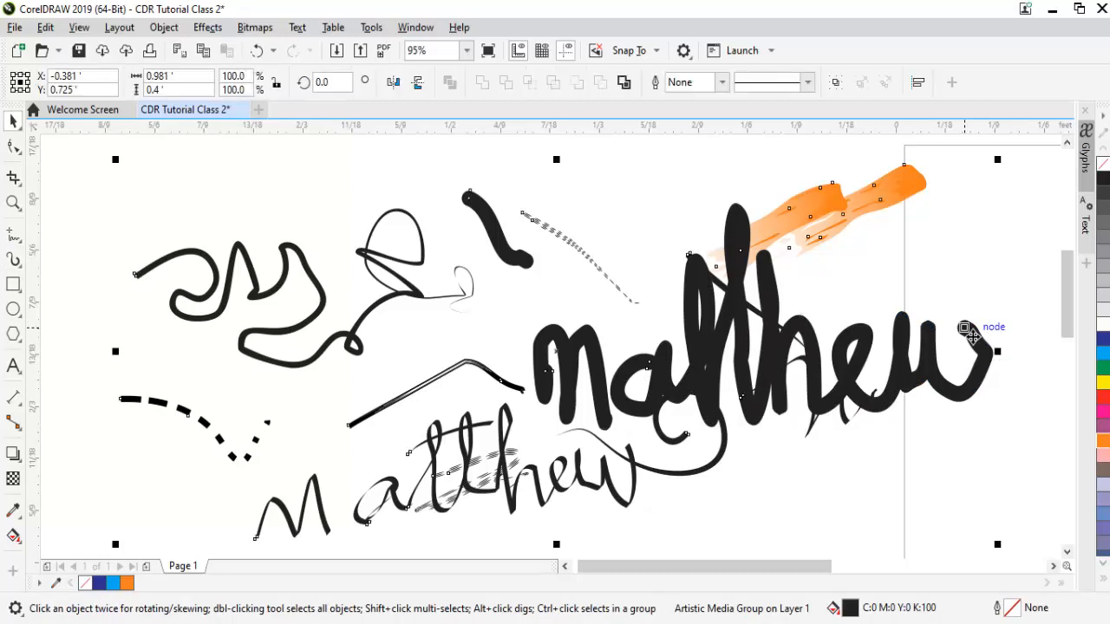
pyautogui.press('Delete')
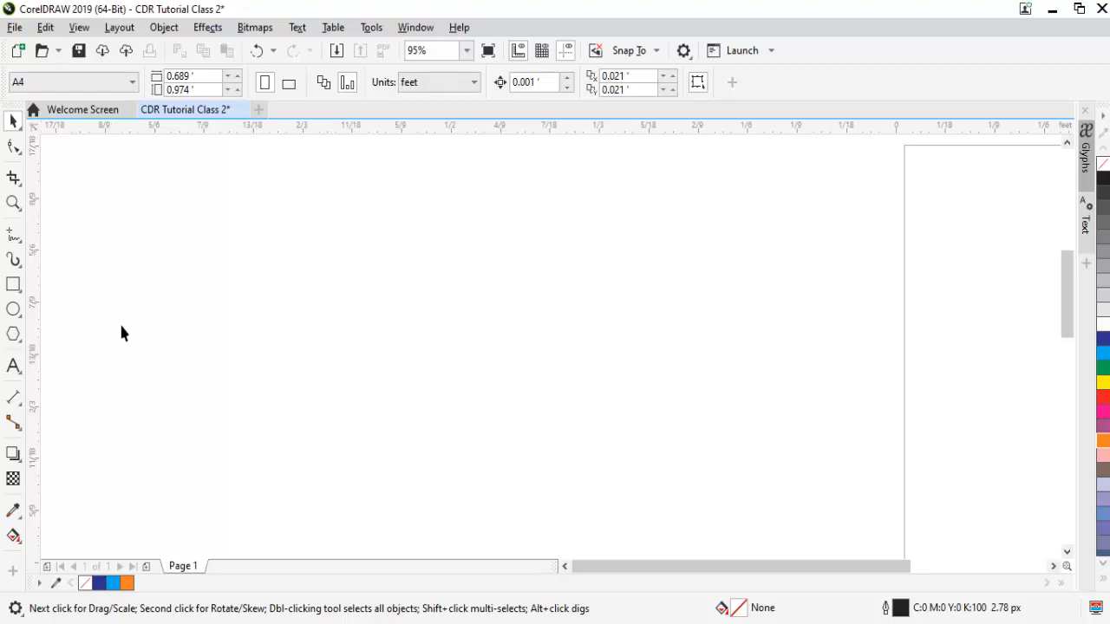
# Activate LiveSketch (S) with 1.0 sec delay and 5.0 px stroke width.
pyautogui.click(13, 308)
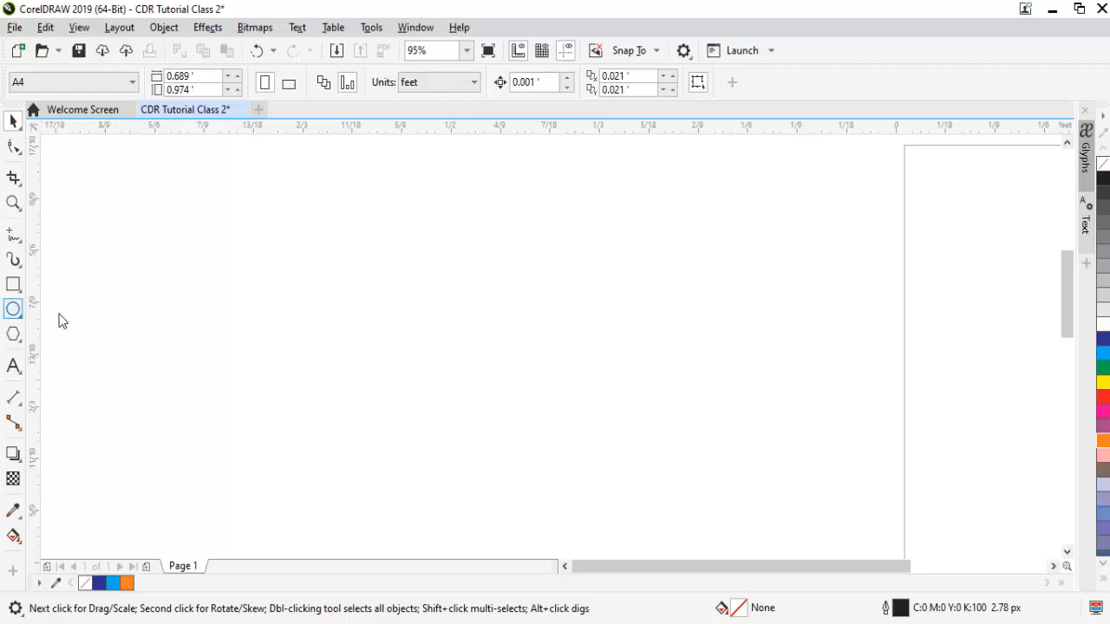
pyautogui.click(19, 271)
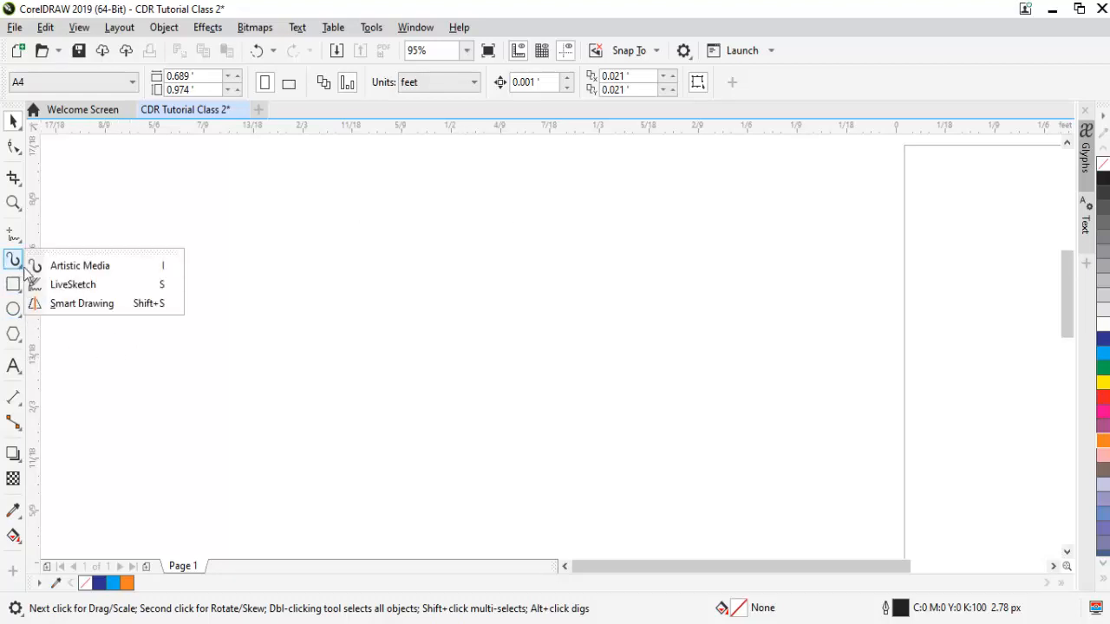
pyautogui.click(74, 284)
pyautogui.press('s')
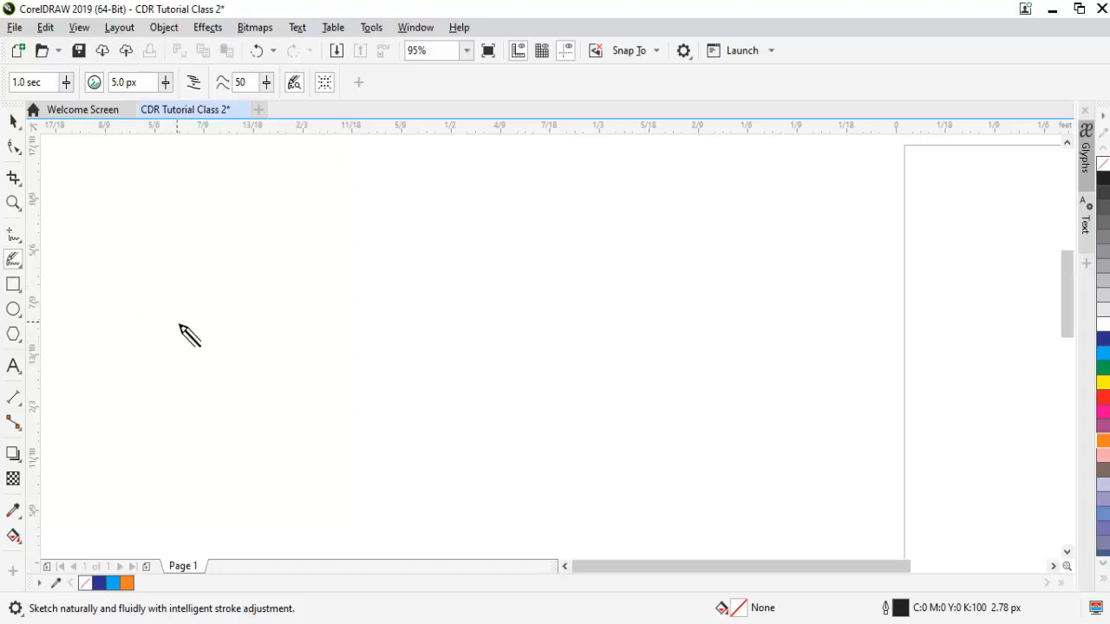
# Sketch a hooked curve, a looping scribble and a spiral with LiveSketch.
pyautogui.moveTo(169, 303)
pyautogui.mouseDown()
pyautogui.moveTo(200, 332)
pyautogui.moveTo(257, 299)
pyautogui.mouseUp()
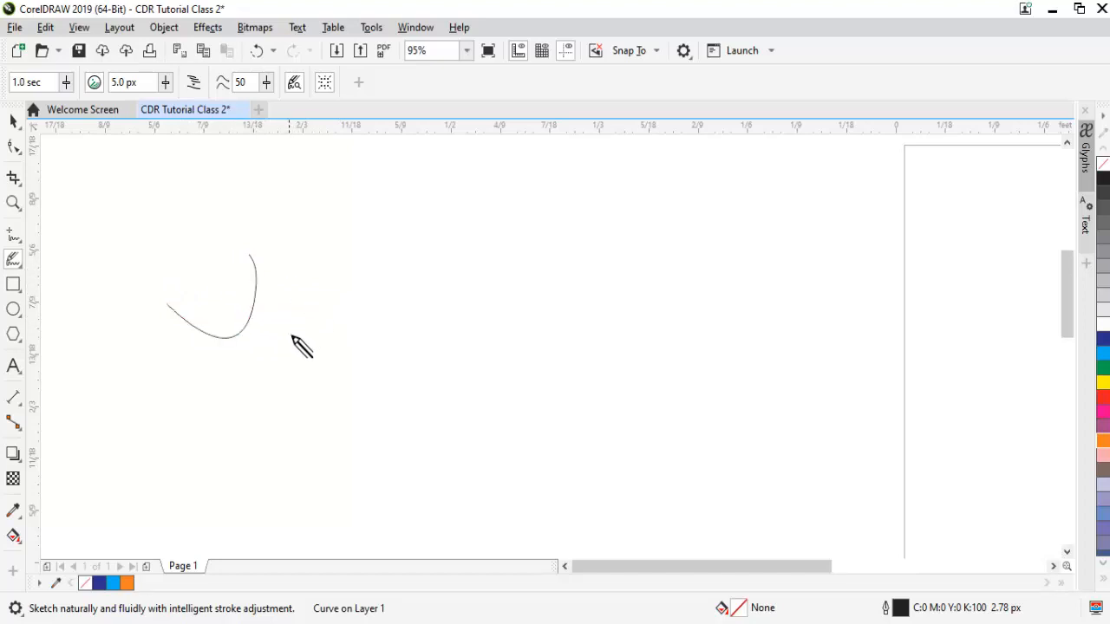
pyautogui.moveTo(293, 327)
pyautogui.mouseDown()
pyautogui.moveTo(327, 310)
pyautogui.moveTo(373, 328)
pyautogui.moveTo(359, 291)
pyautogui.moveTo(413, 347)
pyautogui.moveTo(414, 304)
pyautogui.moveTo(458, 349)
pyautogui.moveTo(473, 240)
pyautogui.moveTo(503, 364)
pyautogui.mouseUp()
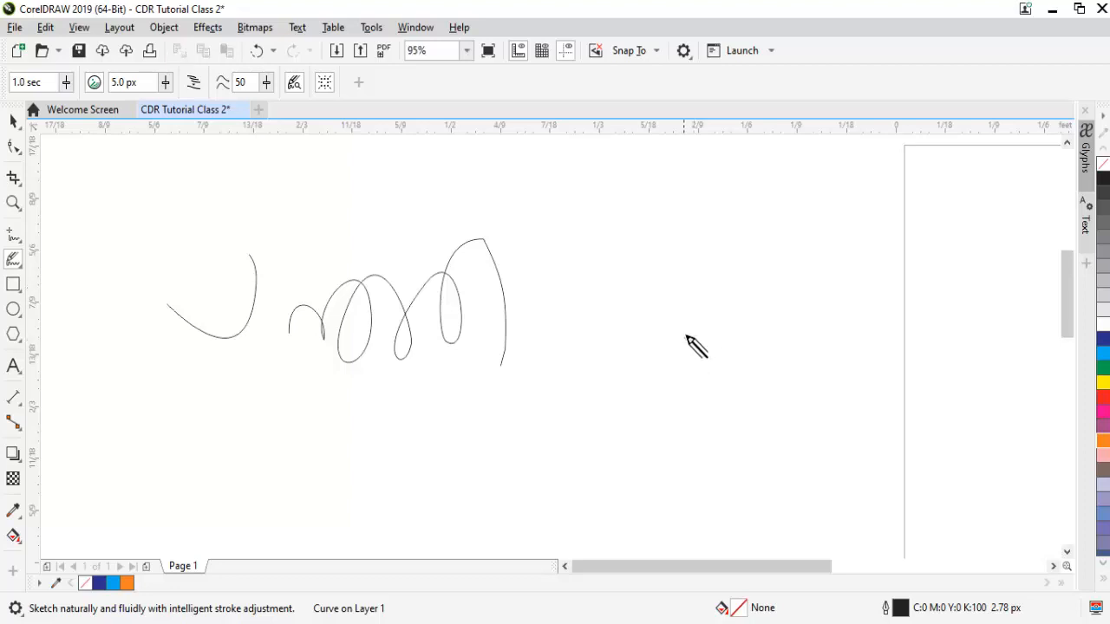
pyautogui.moveTo(686, 337)
pyautogui.mouseDown()
pyautogui.moveTo(724, 346)
pyautogui.moveTo(708, 367)
pyautogui.moveTo(674, 358)
pyautogui.moveTo(669, 323)
pyautogui.moveTo(723, 302)
pyautogui.moveTo(742, 339)
pyautogui.moveTo(715, 380)
pyautogui.moveTo(667, 375)
pyautogui.moveTo(655, 316)
pyautogui.moveTo(703, 280)
pyautogui.moveTo(751, 318)
pyautogui.moveTo(753, 356)
pyautogui.moveTo(707, 389)
pyautogui.moveTo(653, 384)
pyautogui.moveTo(614, 348)
pyautogui.moveTo(579, 374)
pyautogui.mouseUp()
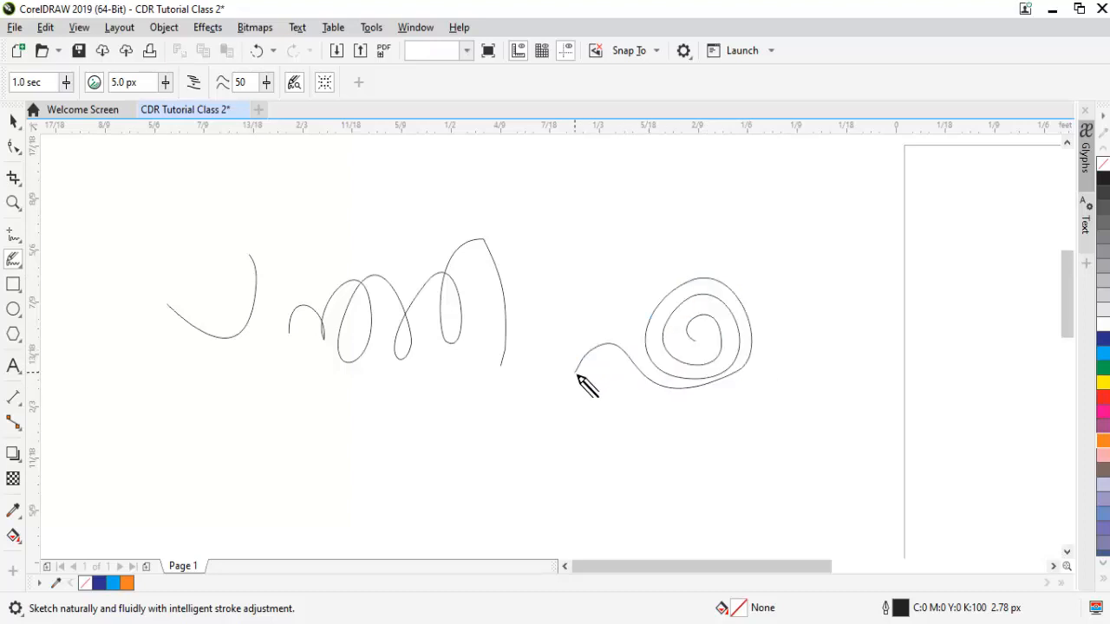
# Select all three sketched curves and delete them.
pyautogui.press('space')
pyautogui.click(767, 431)
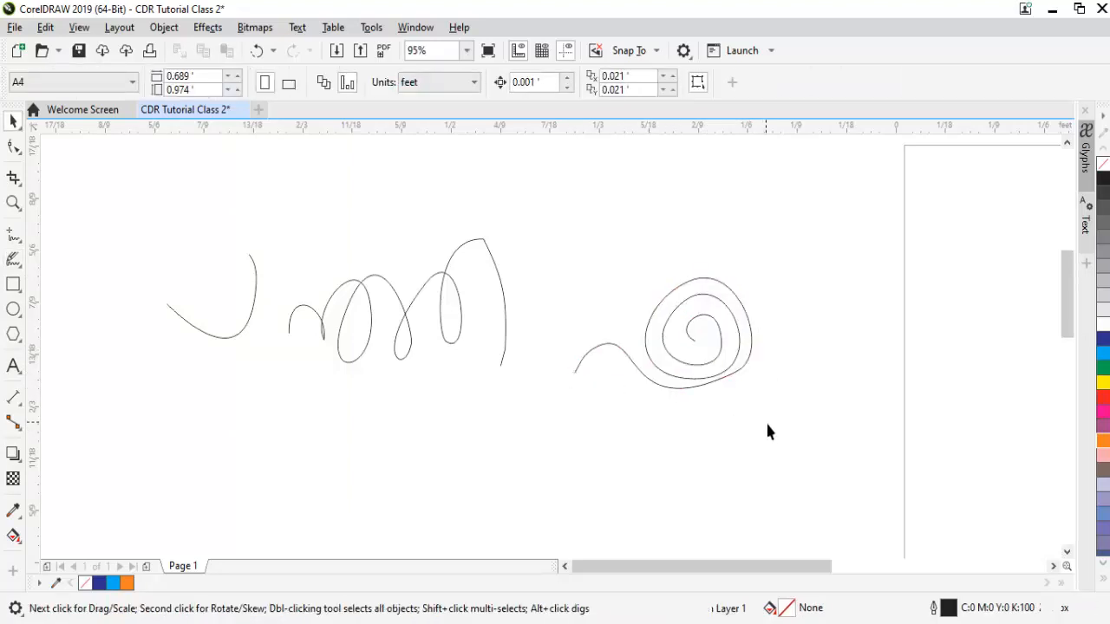
pyautogui.hotkey('ctrl', 'a')
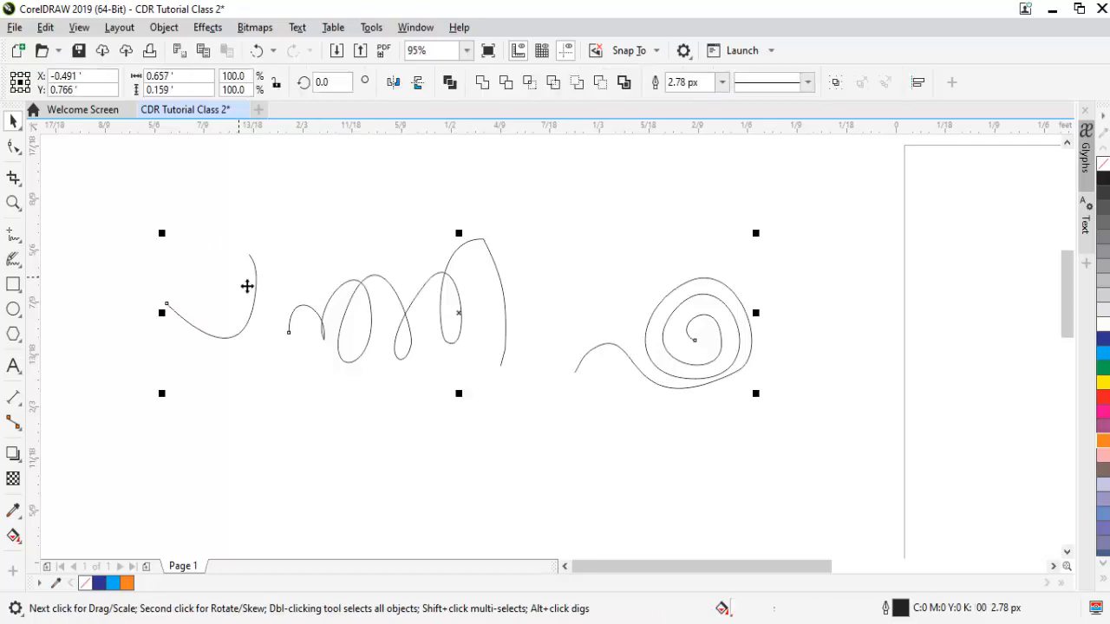
pyautogui.press('Delete')
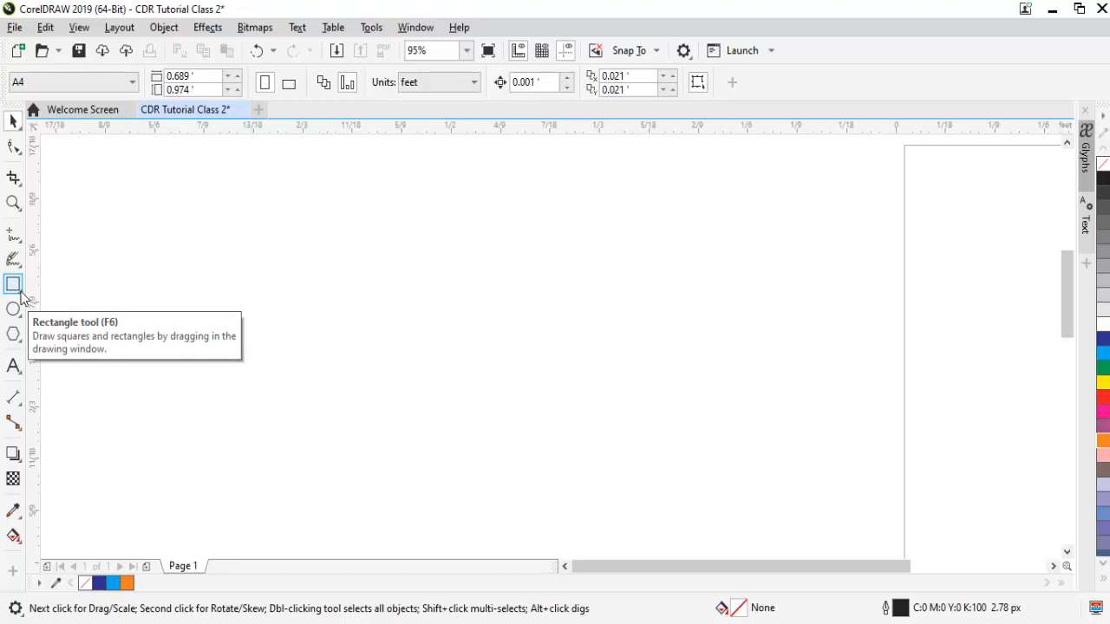
# Draw four overlapping rectangles, two on the left and two on the right.
pyautogui.click(23, 300)
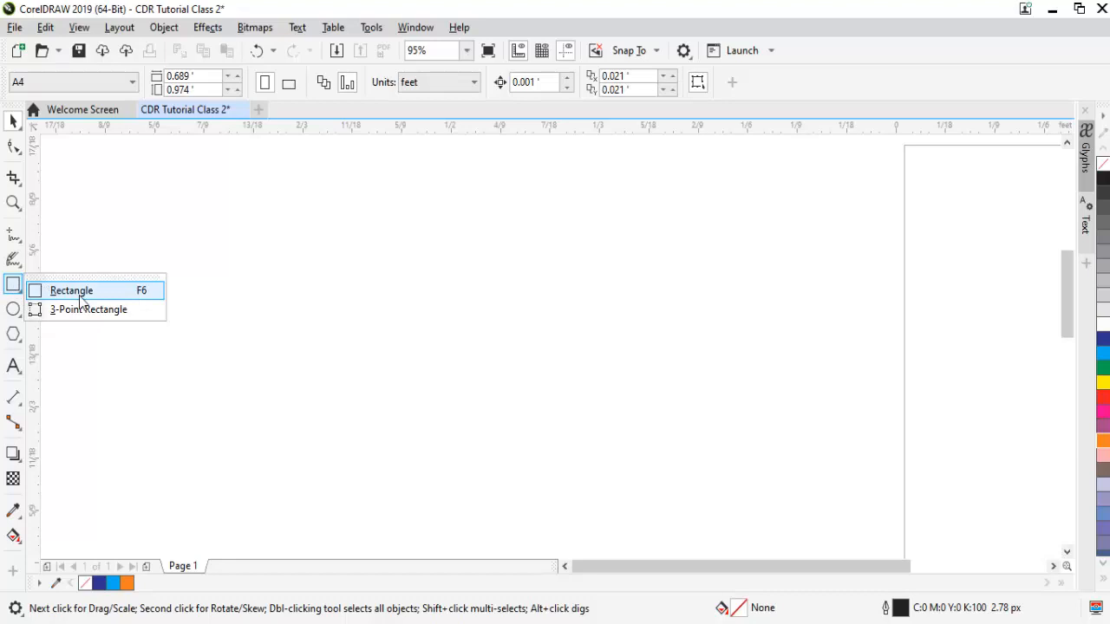
pyautogui.click(66, 295)
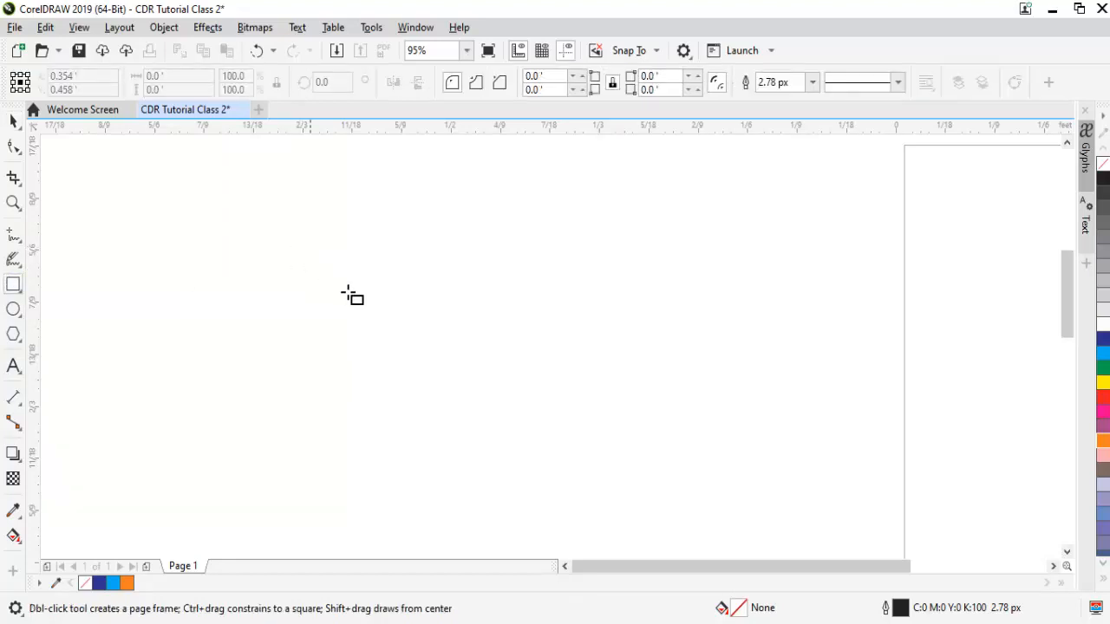
pyautogui.moveTo(375, 317); pyautogui.dragTo(499, 410)
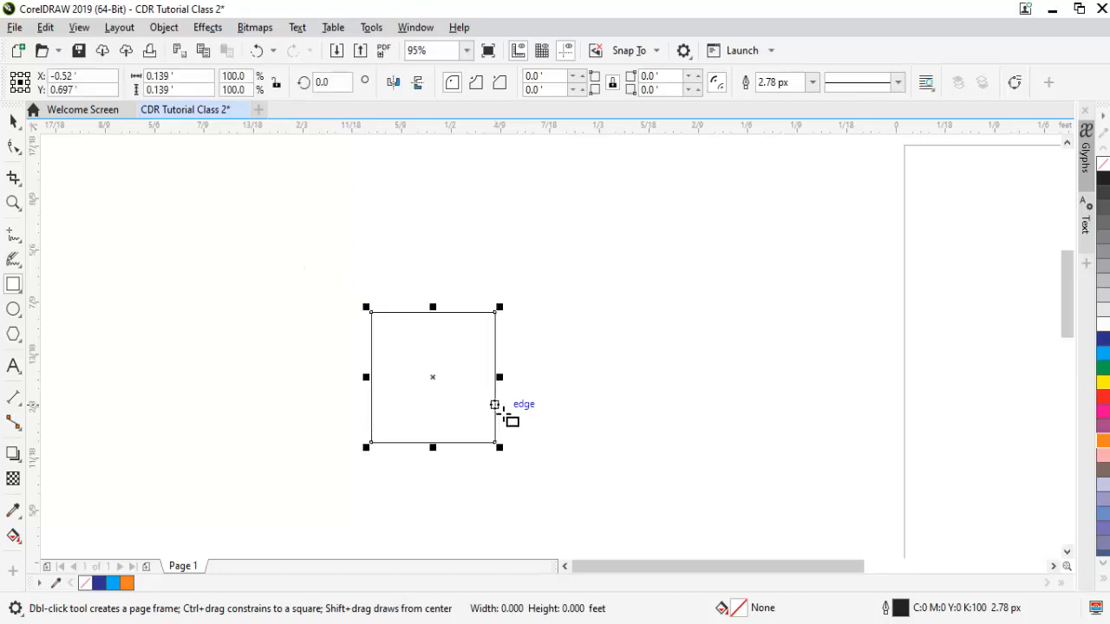
pyautogui.moveTo(232, 232); pyautogui.dragTo(564, 333)
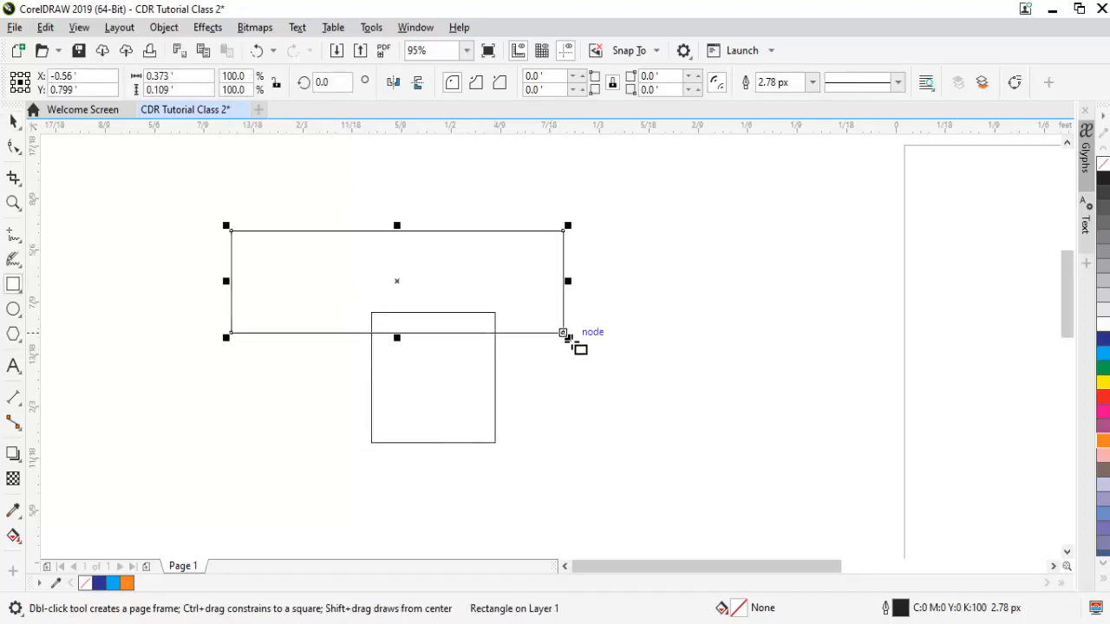
pyautogui.press('space')
pyautogui.click(486, 303)
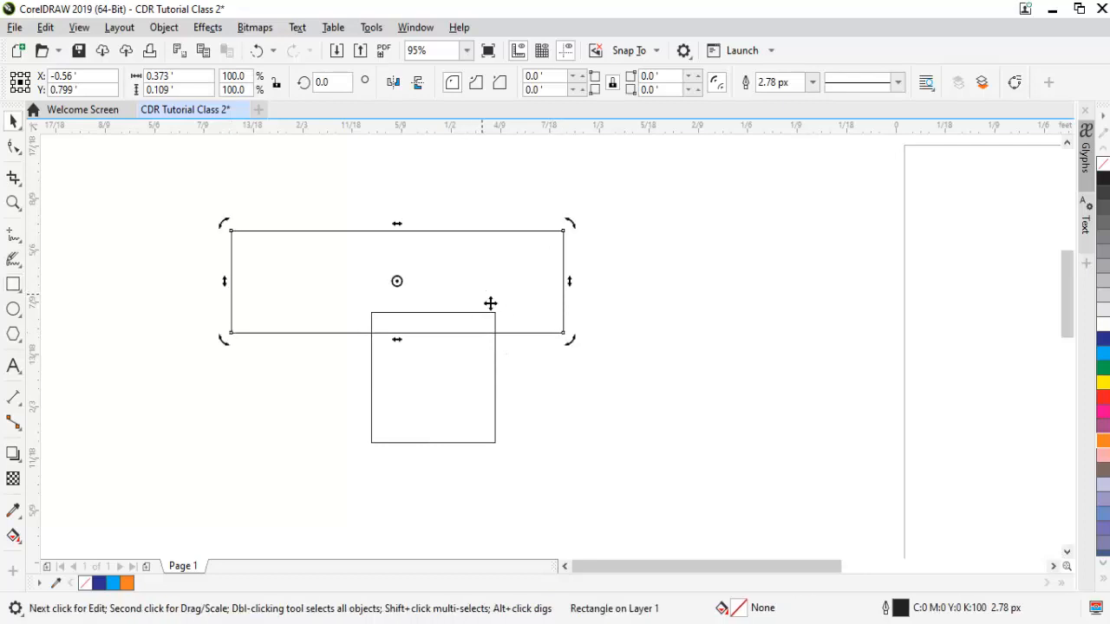
pyautogui.press('F6')
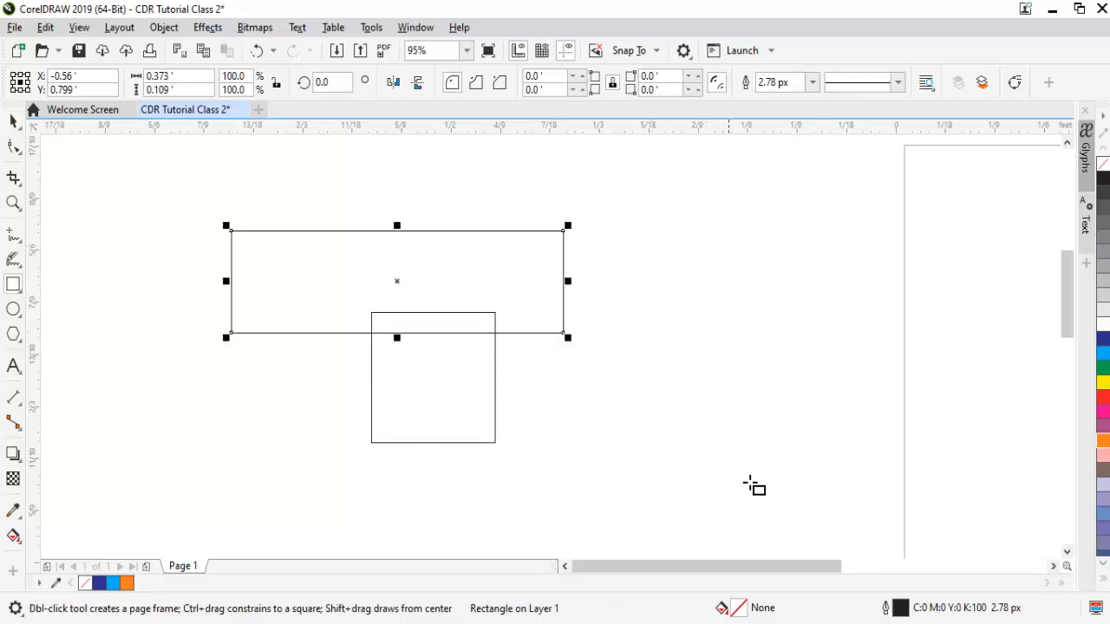
pyautogui.moveTo(656, 291); pyautogui.dragTo(965, 487)
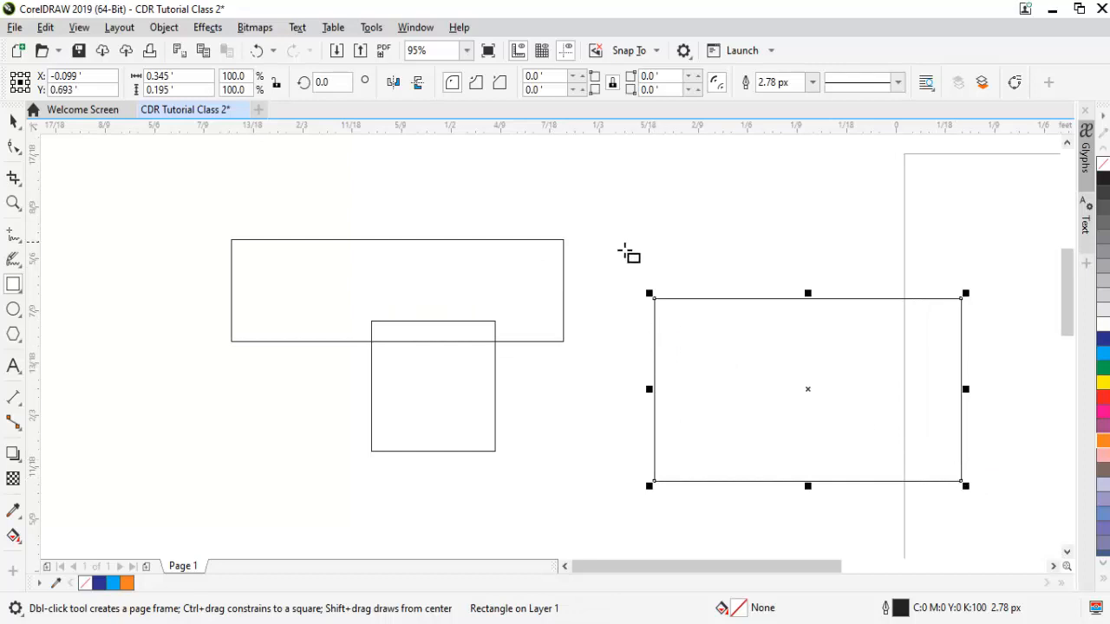
pyautogui.click(627, 250)
pyautogui.moveTo(616, 237)
pyautogui.mouseDown()
pyautogui.moveTo(720, 300)
pyautogui.moveTo(798, 391)
pyautogui.moveTo(666, 363)
pyautogui.moveTo(470, 292)
pyautogui.moveTo(347, 223)
pyautogui.moveTo(483, 389)
pyautogui.moveTo(375, 396)
pyautogui.moveTo(850, 377)
pyautogui.moveTo(812, 354)
pyautogui.mouseUp()
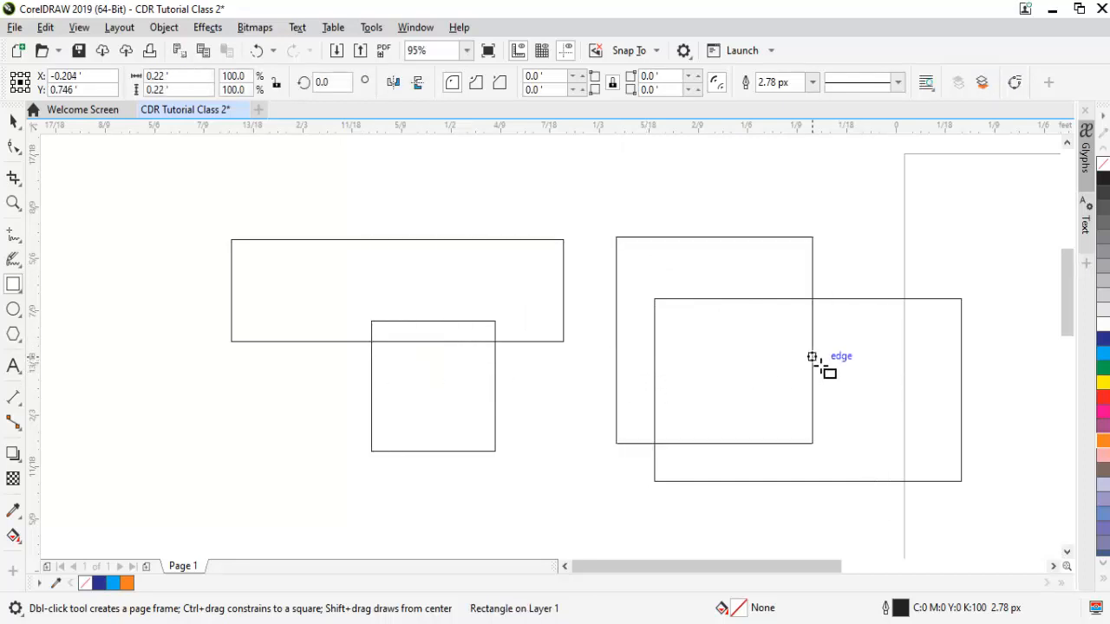
# Select every rectangle on the page and delete them.
pyautogui.press('space')
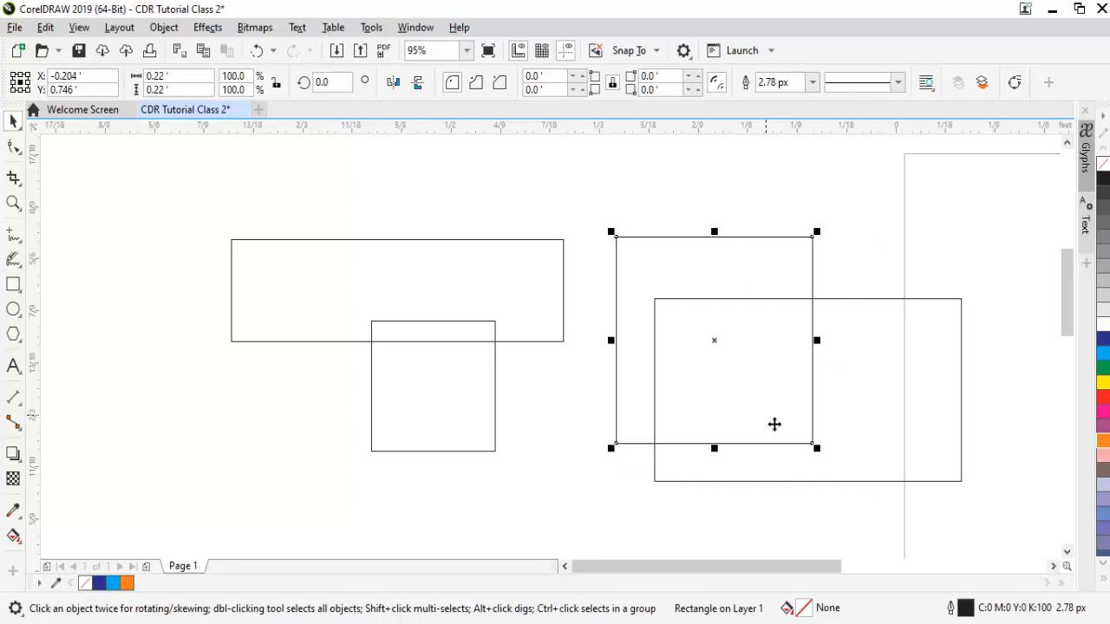
pyautogui.hotkey('ctrl', 'a')
pyautogui.press('Delete')
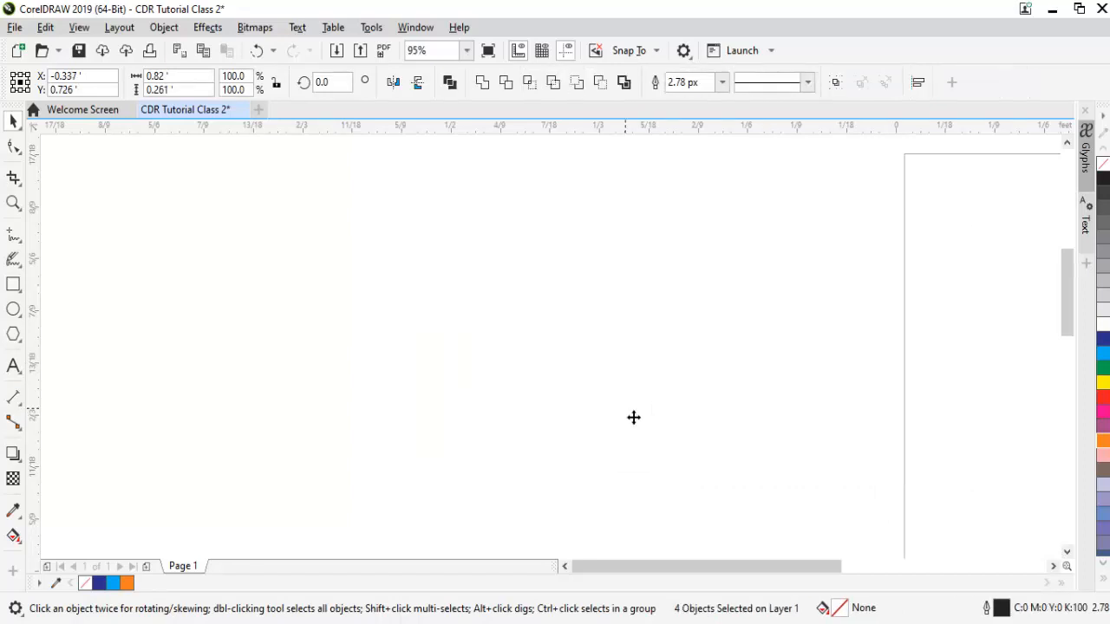
pyautogui.click(18, 291)
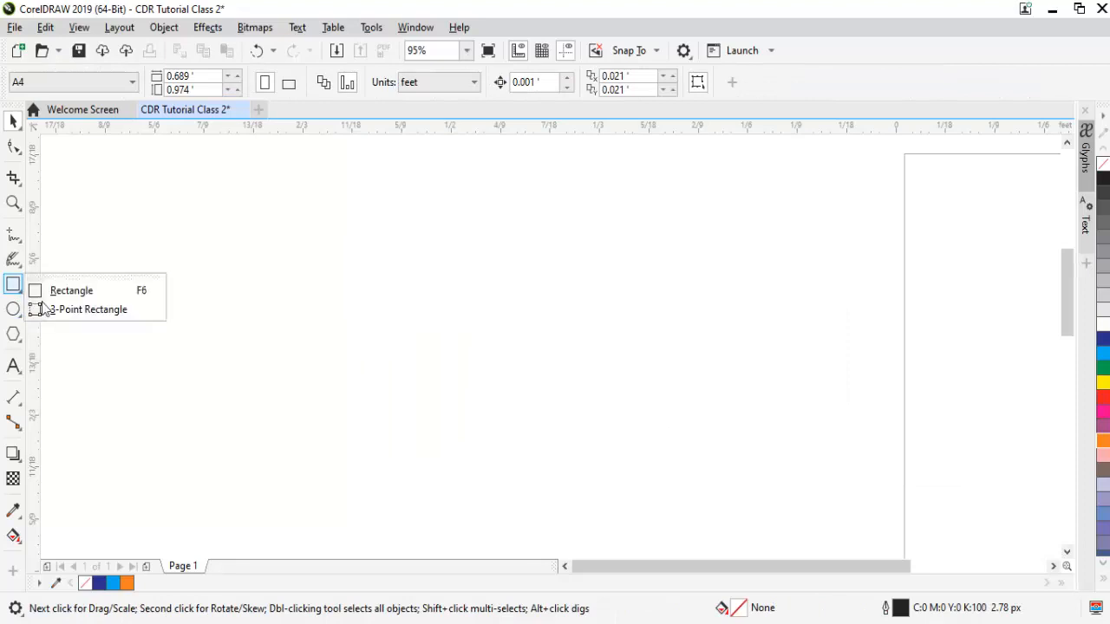
pyautogui.click(109, 311)
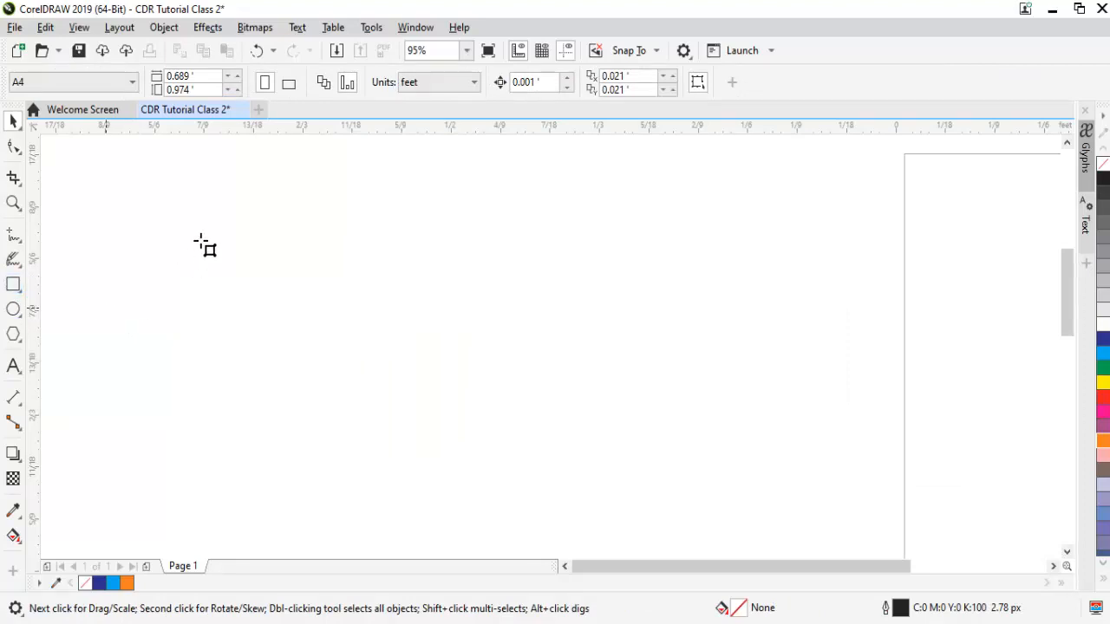
pyautogui.moveTo(192, 230); pyautogui.dragTo(393, 354)
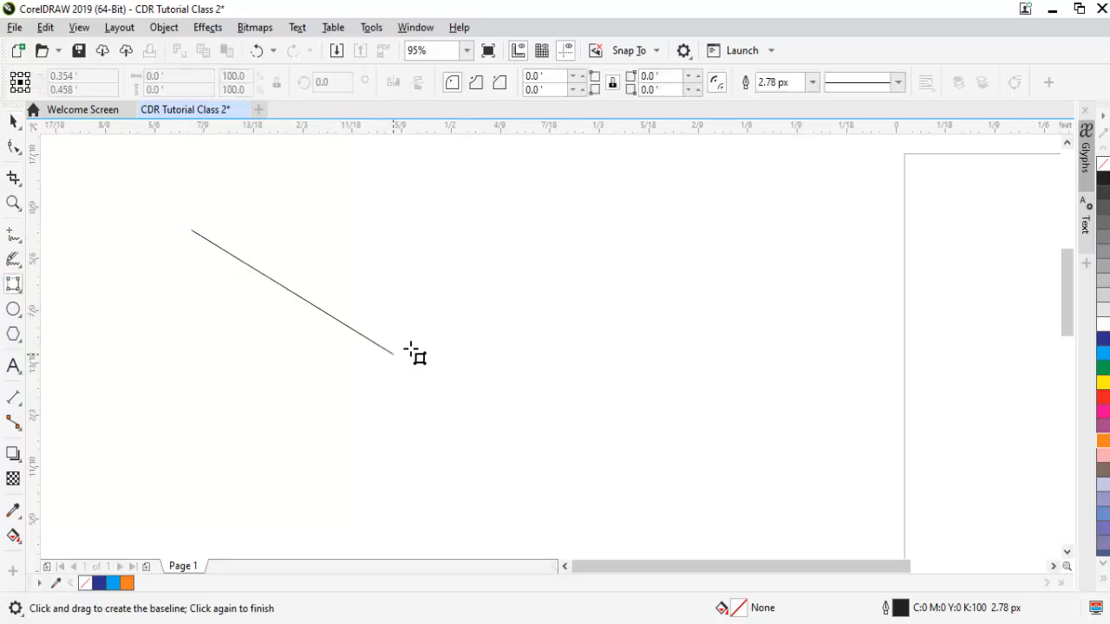
pyautogui.click(353, 375)
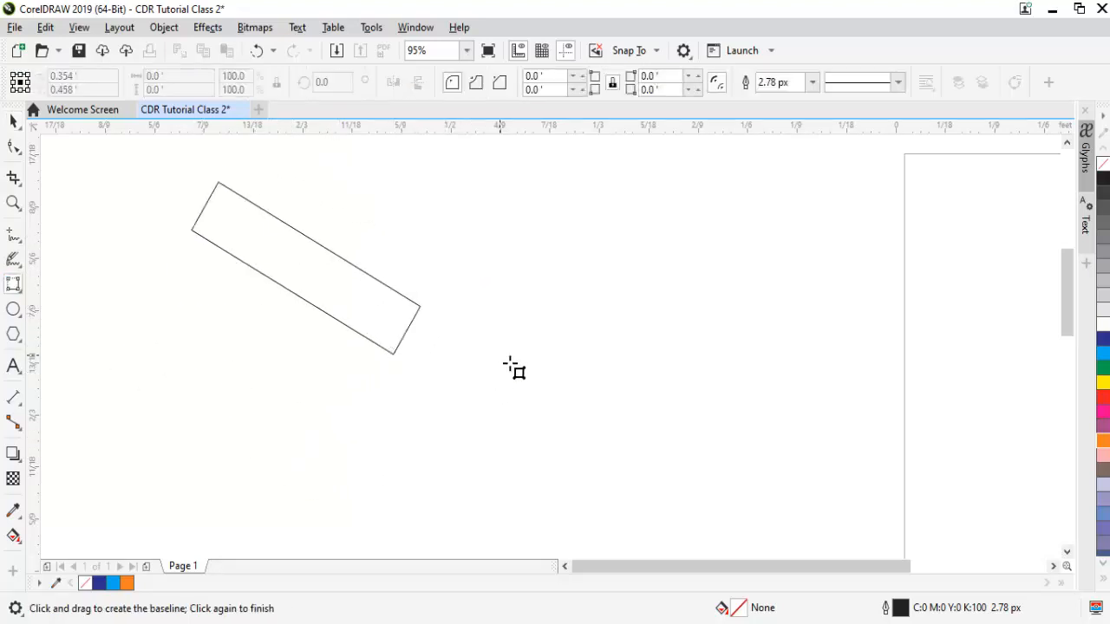
pyautogui.click(643, 339)
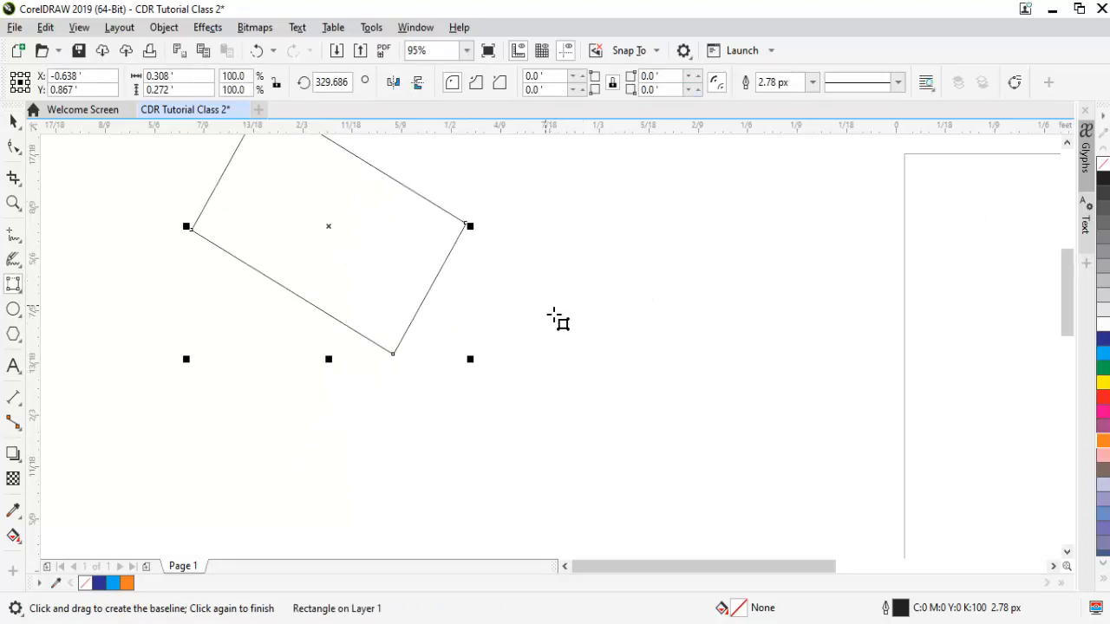
pyautogui.moveTo(546, 305); pyautogui.dragTo(791, 306)
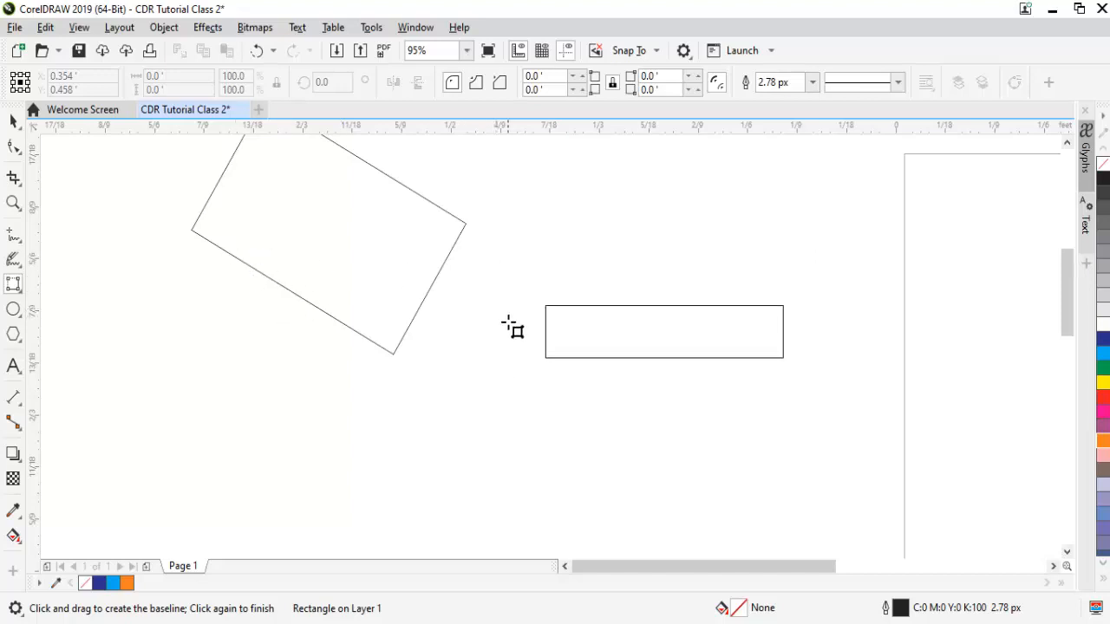
pyautogui.click(497, 298)
pyautogui.press('Escape')
pyautogui.press('space')
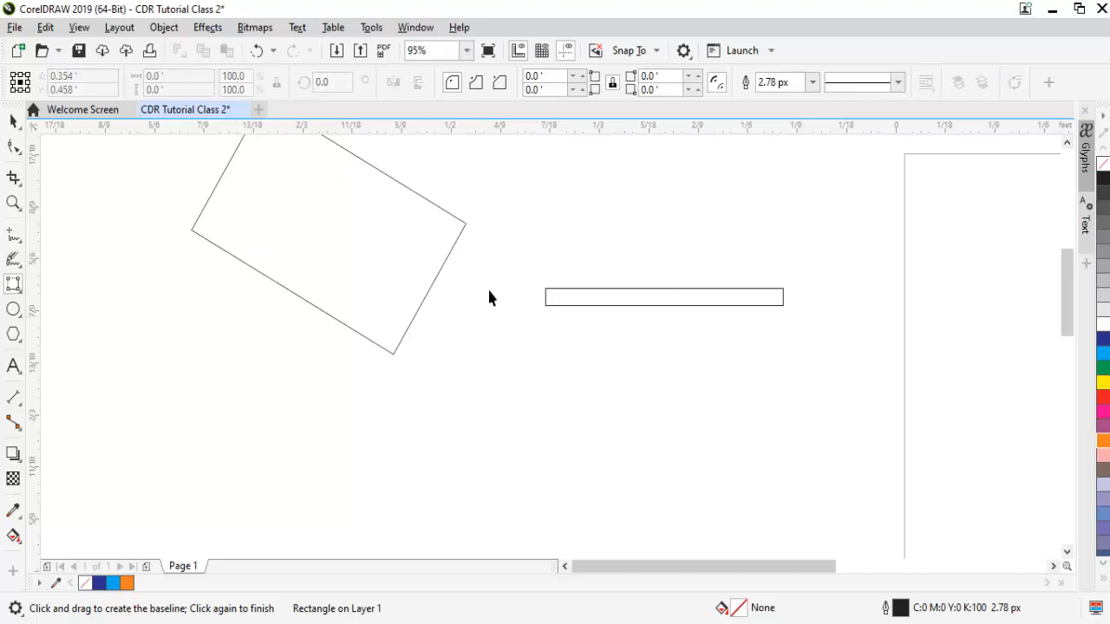
pyautogui.hotkey('ctrl', 'a')
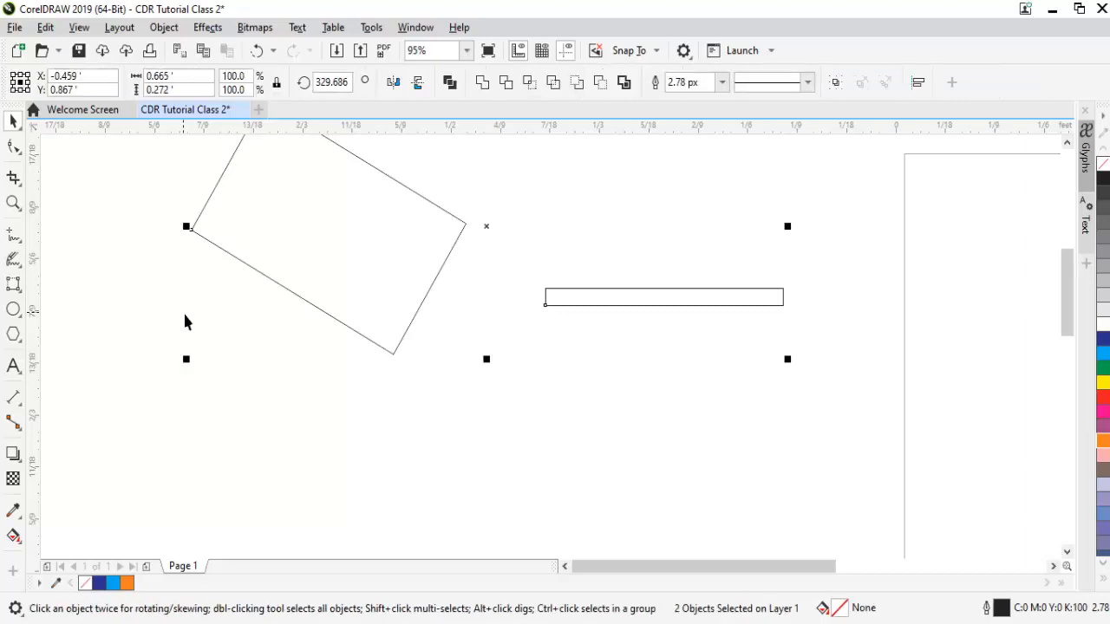
pyautogui.press('Delete')
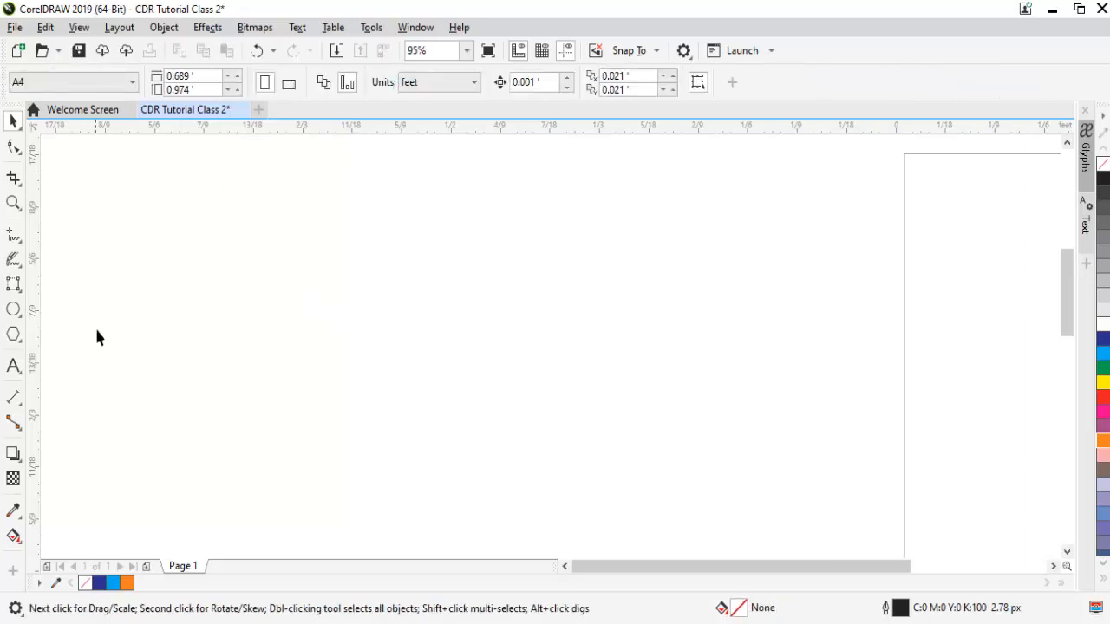
pyautogui.click(21, 319)
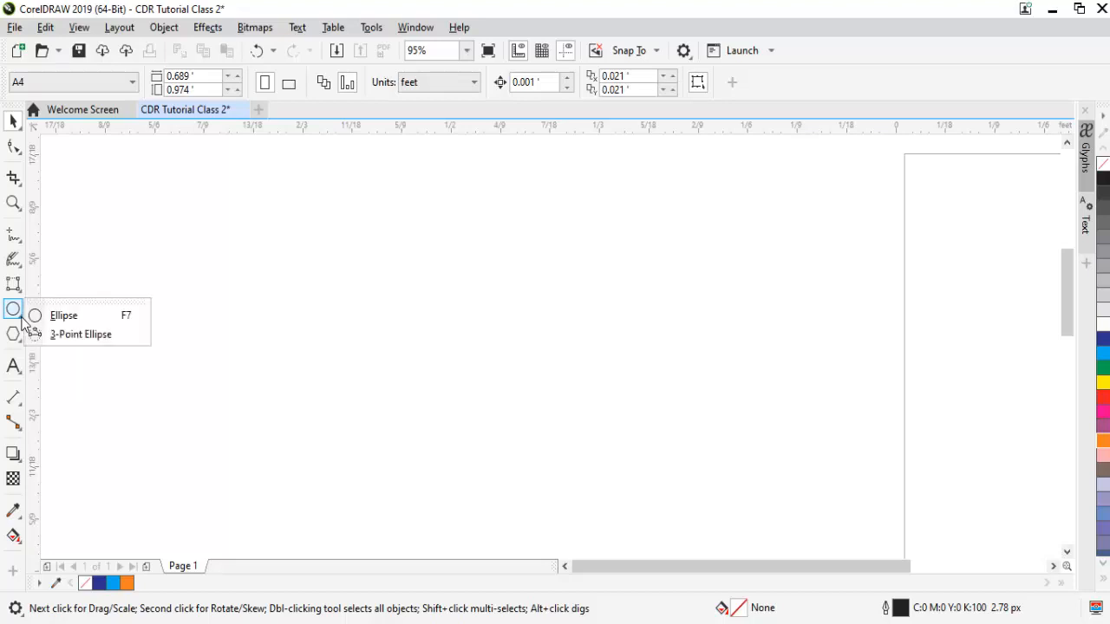
pyautogui.click(93, 337)
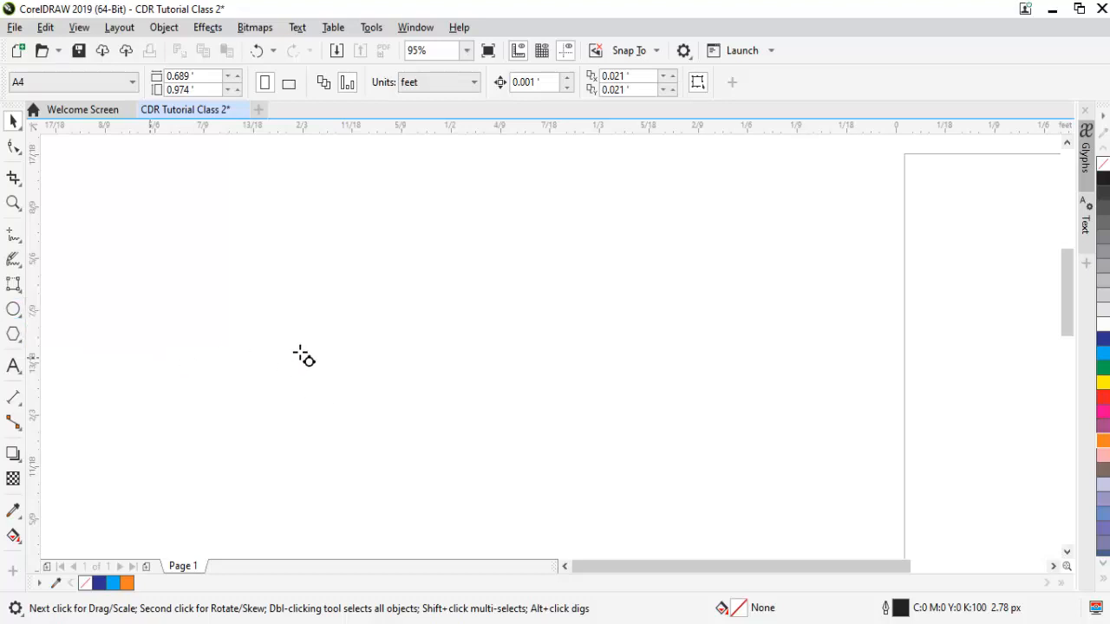
pyautogui.moveTo(280, 330); pyautogui.dragTo(423, 304)
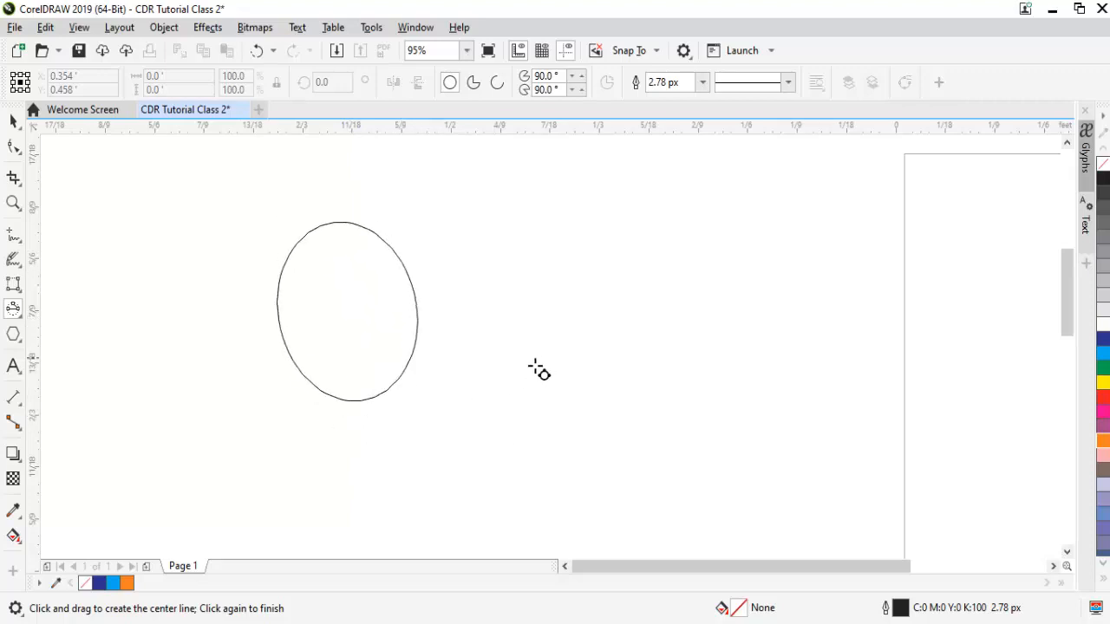
pyautogui.click(449, 332)
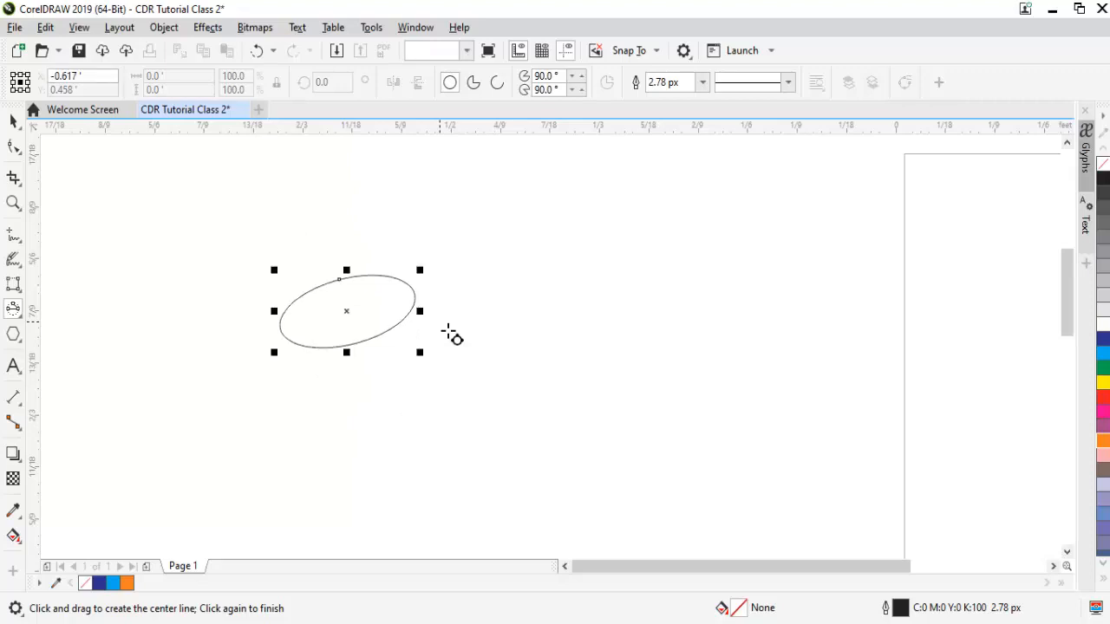
pyautogui.press('Delete')
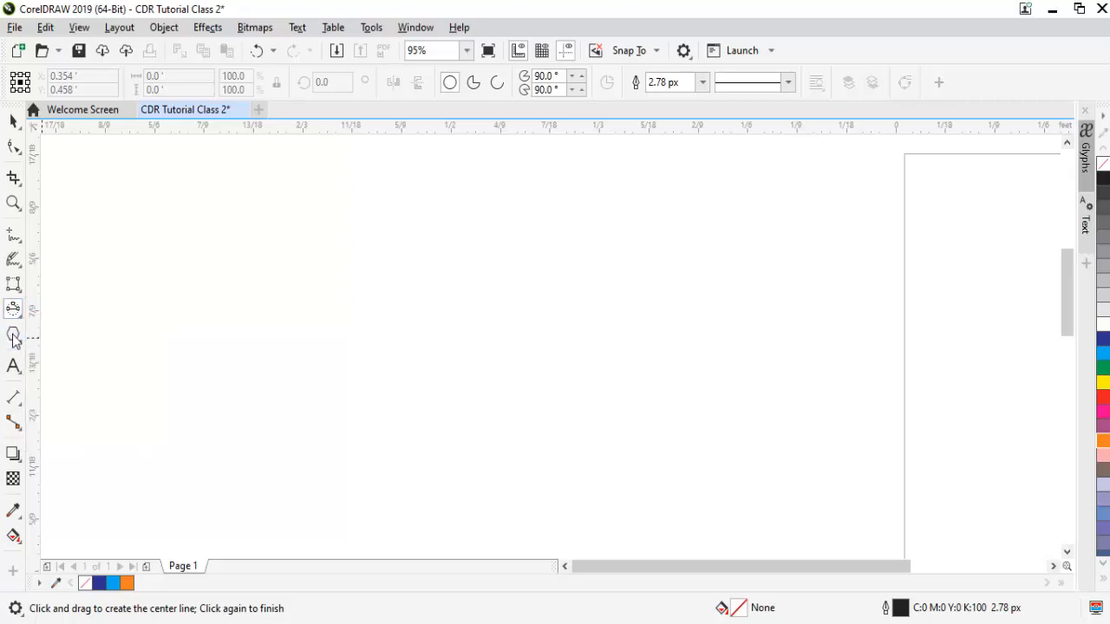
# Draw a polygon at the left, raise its side count, then bring it down to nine sides.
pyautogui.click(13, 338)
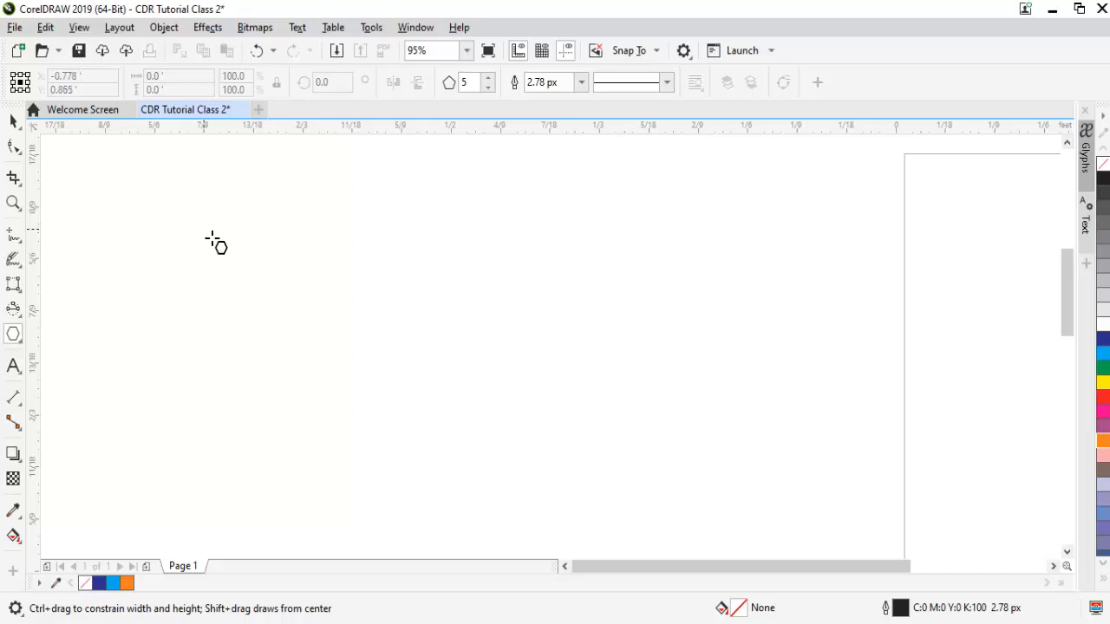
pyautogui.moveTo(213, 240); pyautogui.dragTo(386, 439)
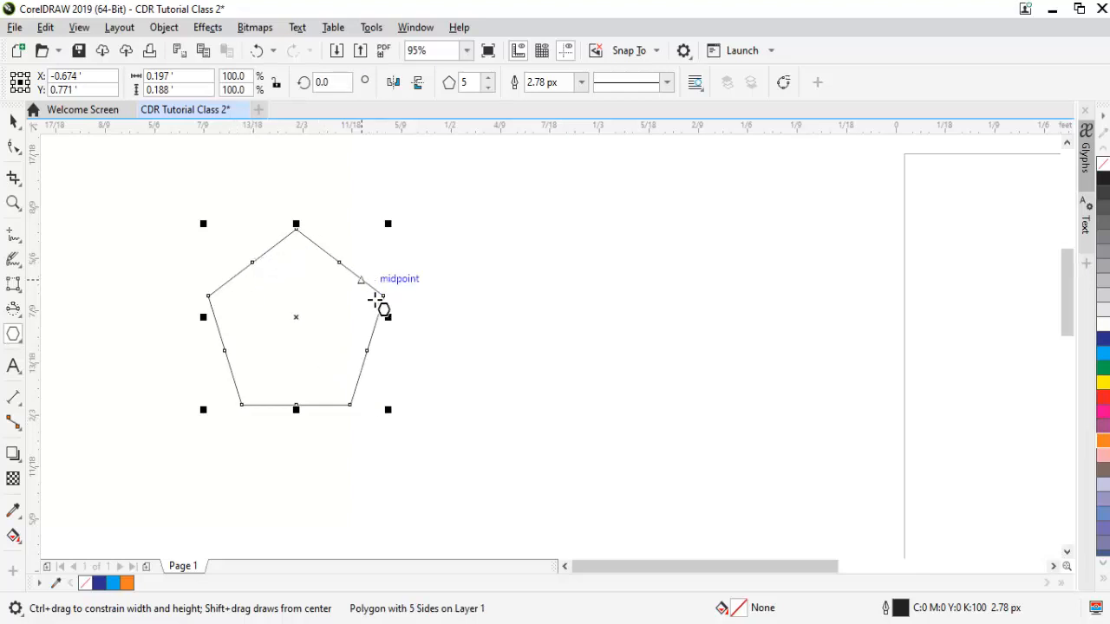
pyautogui.press('space')
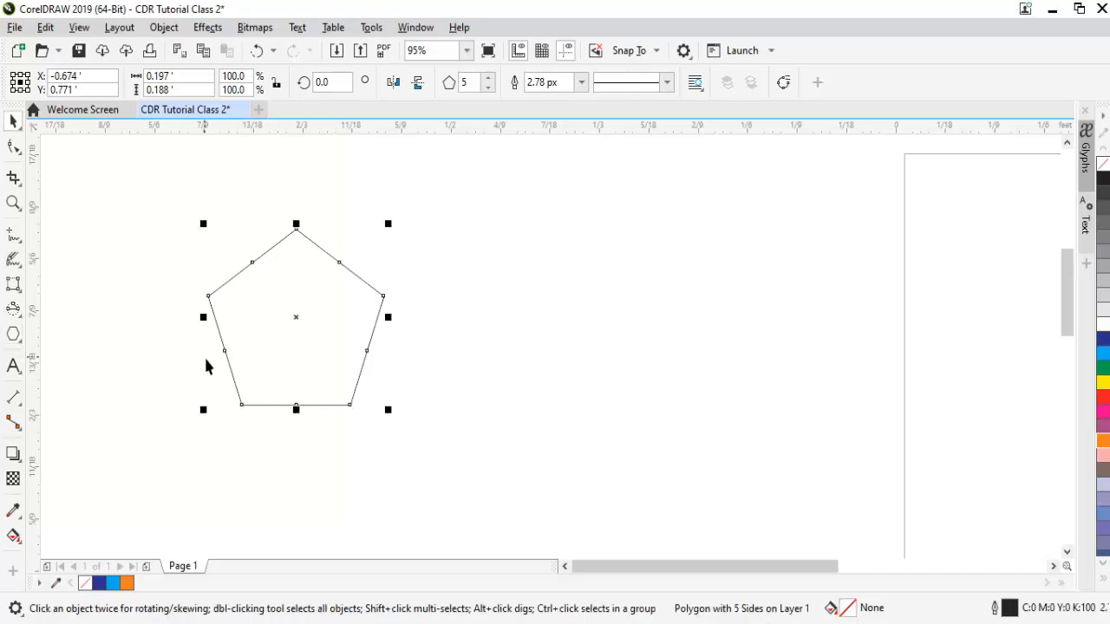
pyautogui.click(490, 79)
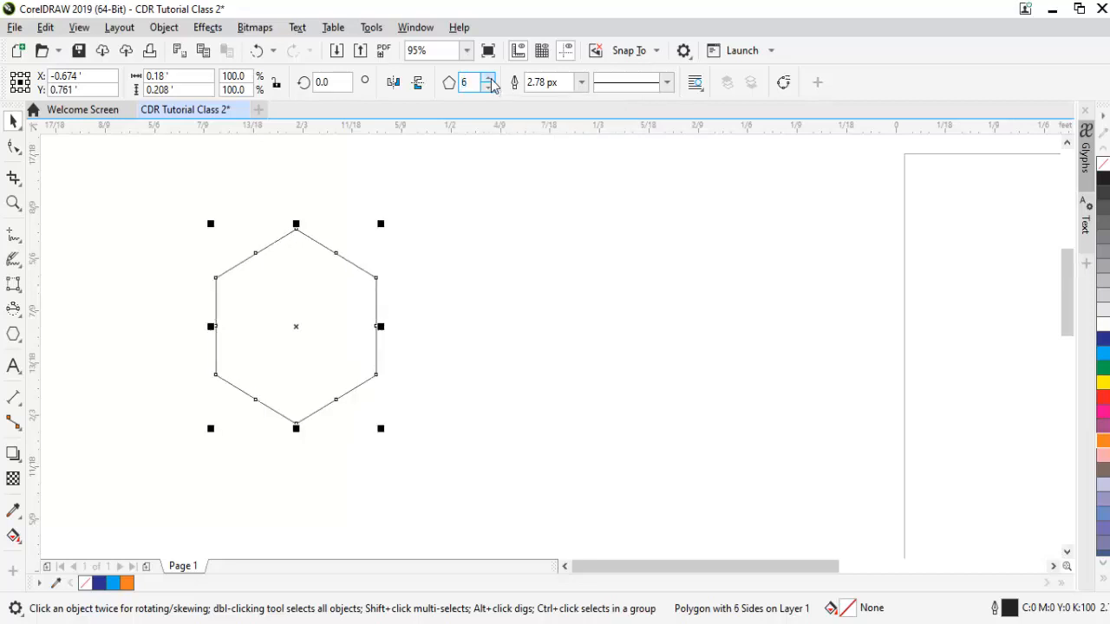
pyautogui.click(491, 79)
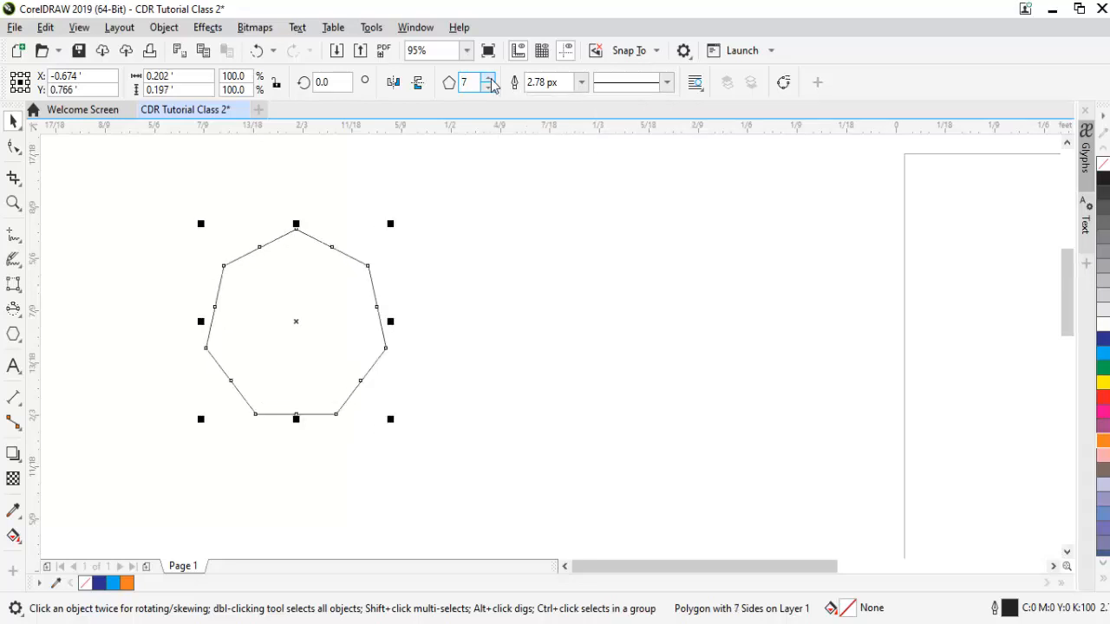
pyautogui.click(490, 79)
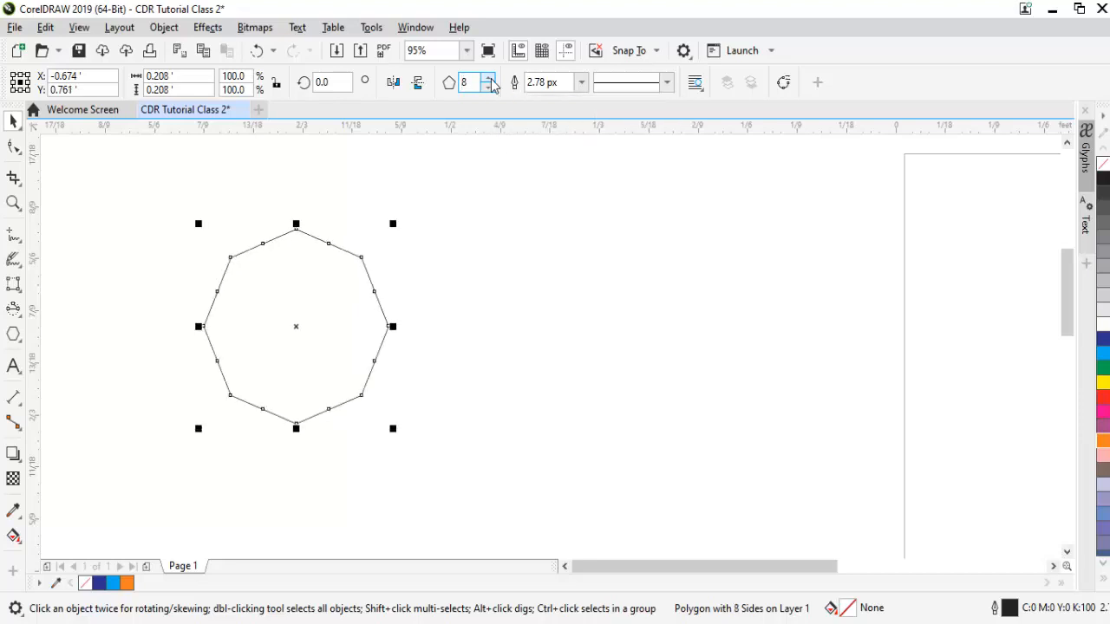
pyautogui.click(491, 78)
pyautogui.click(490, 79)
pyautogui.click(491, 78)
pyautogui.click(491, 79)
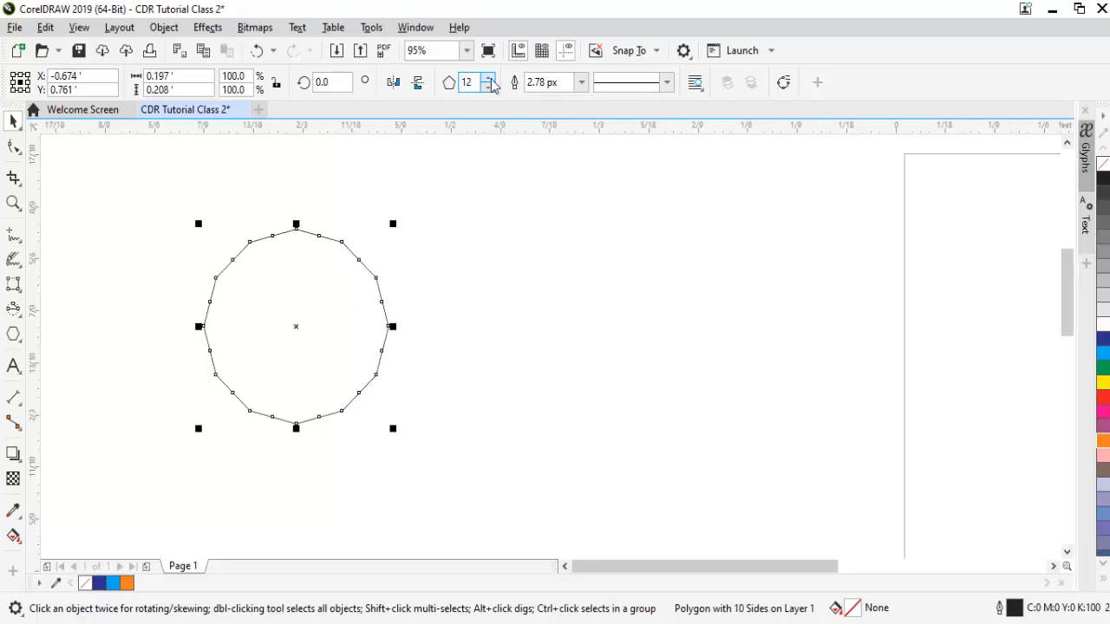
pyautogui.click(490, 79)
pyautogui.click(490, 78)
pyautogui.click(491, 78)
pyautogui.click(491, 79)
pyautogui.click(491, 79)
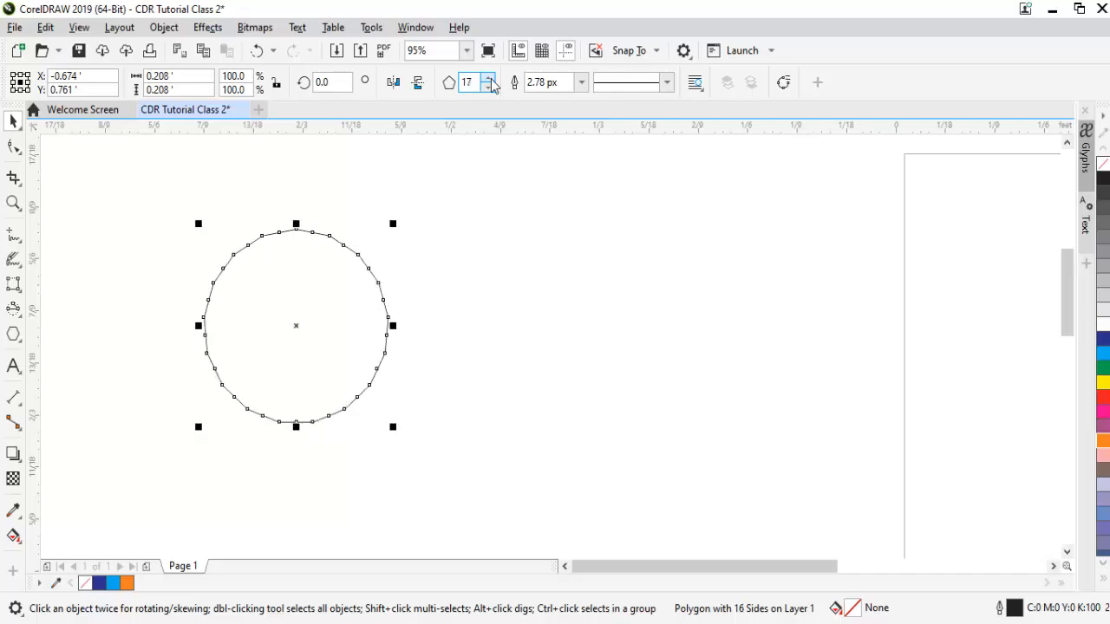
pyautogui.click(490, 79)
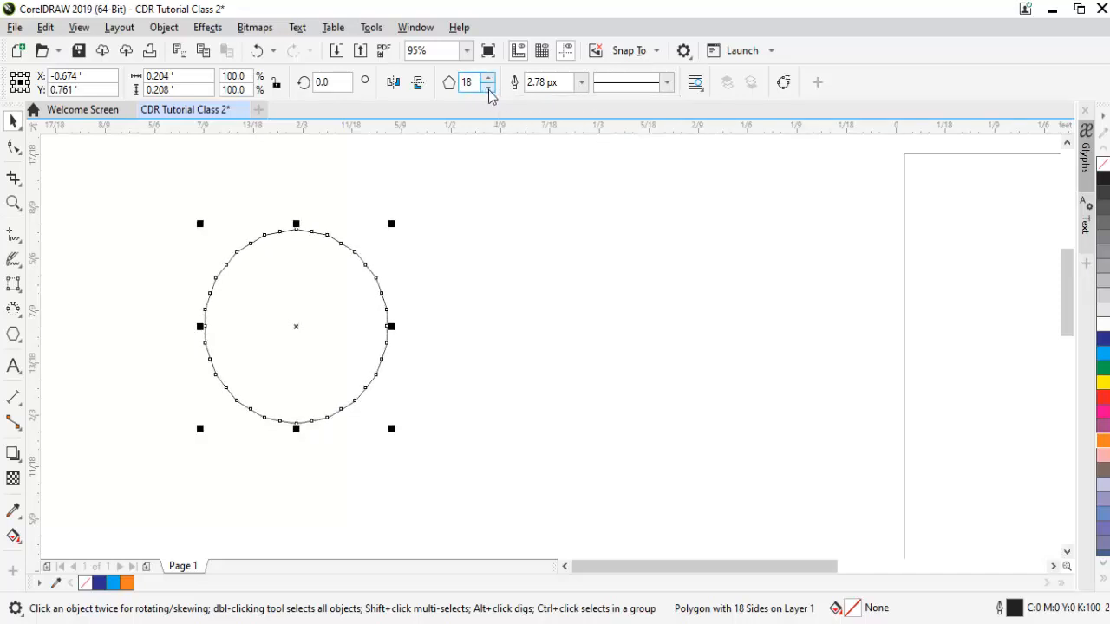
pyautogui.click(489, 87)
pyautogui.click(489, 88)
pyautogui.click(489, 87)
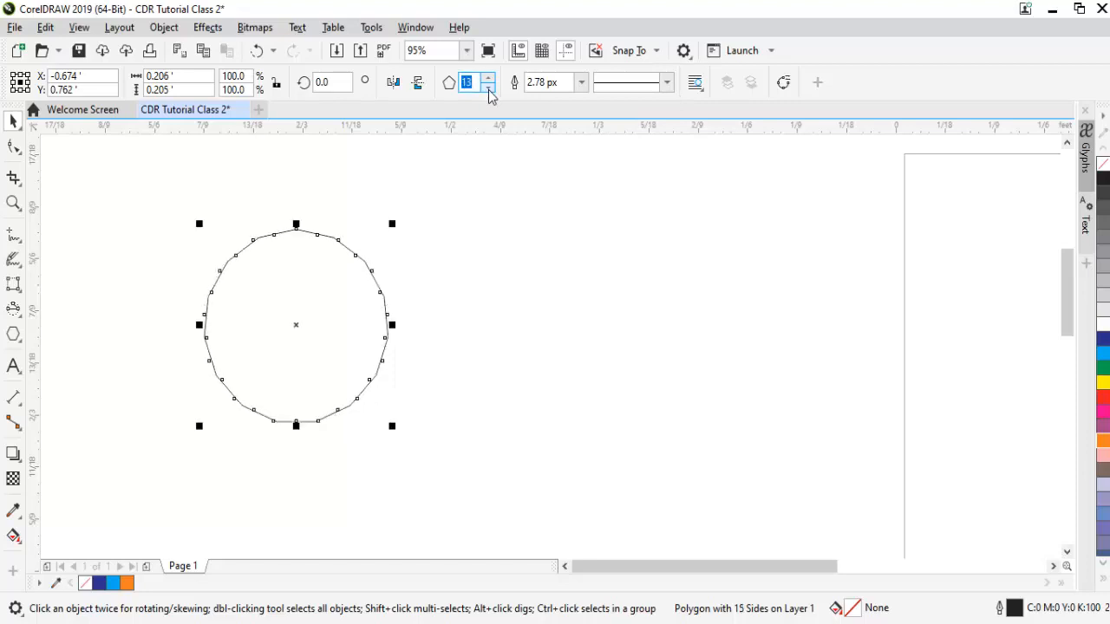
pyautogui.click(489, 87)
pyautogui.click(489, 88)
pyautogui.click(489, 88)
pyautogui.click(489, 88)
# Give the polygon an 8.0 px outline and reduce it to five sides.
pyautogui.click(581, 83)
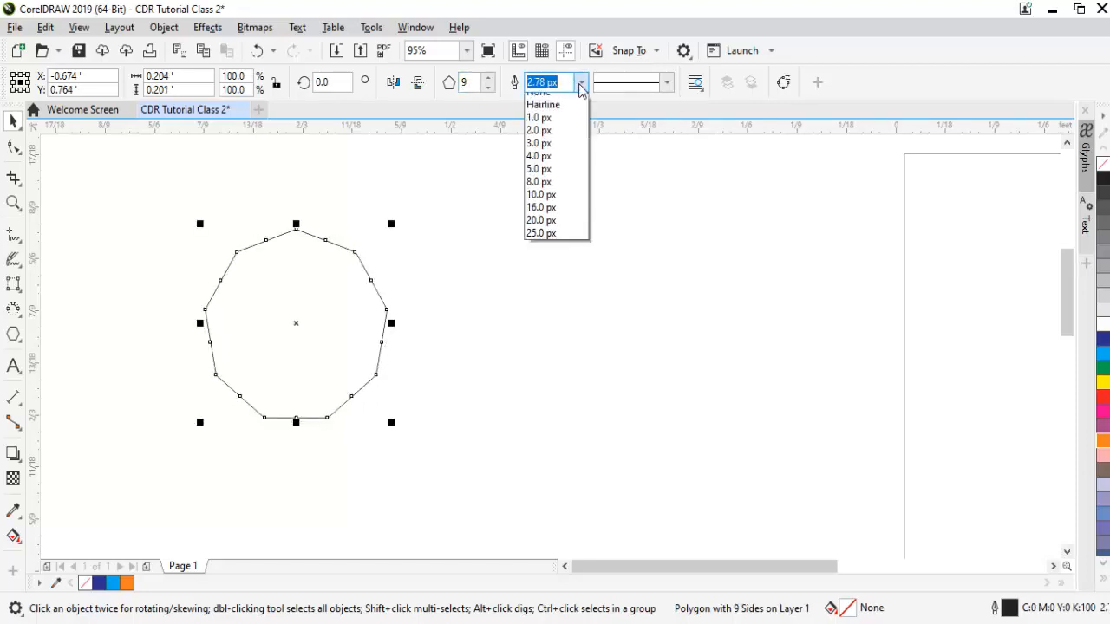
pyautogui.click(546, 137)
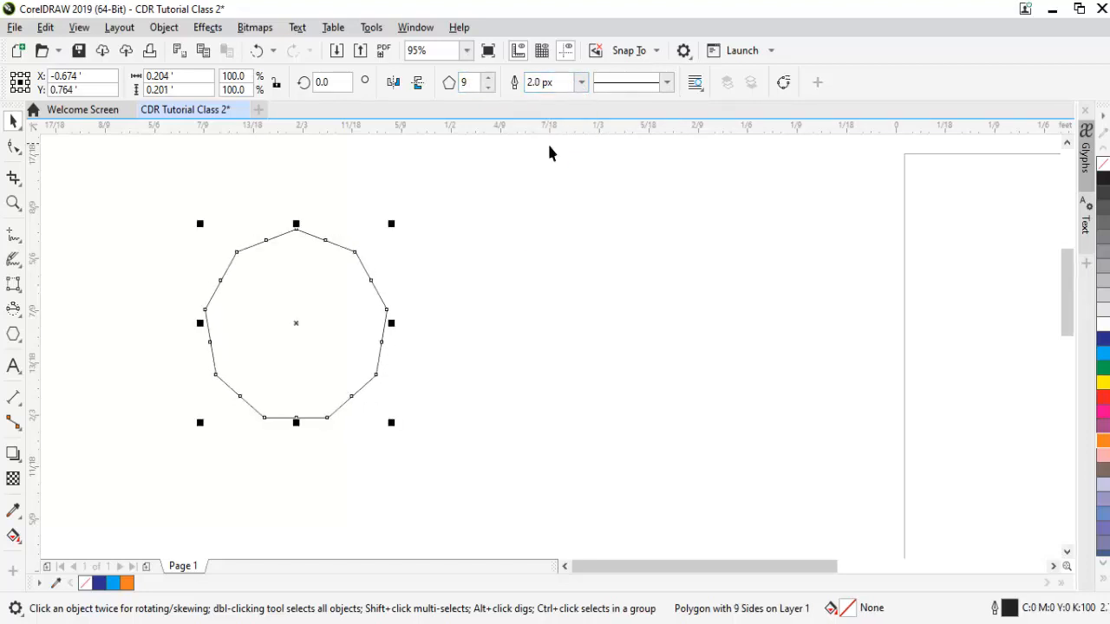
pyautogui.click(581, 82)
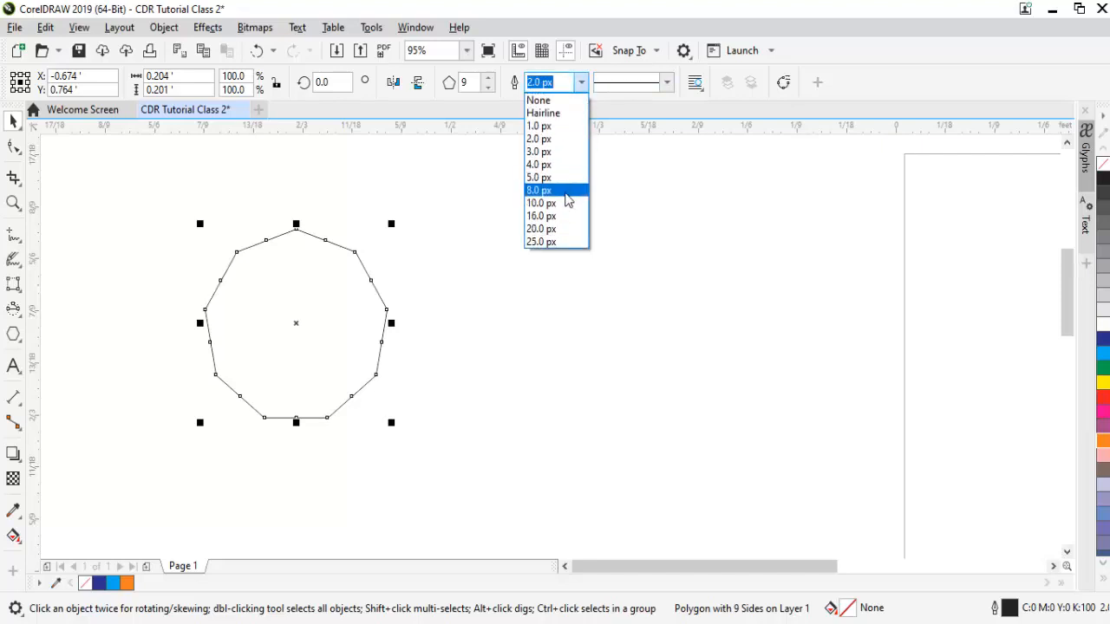
pyautogui.click(565, 192)
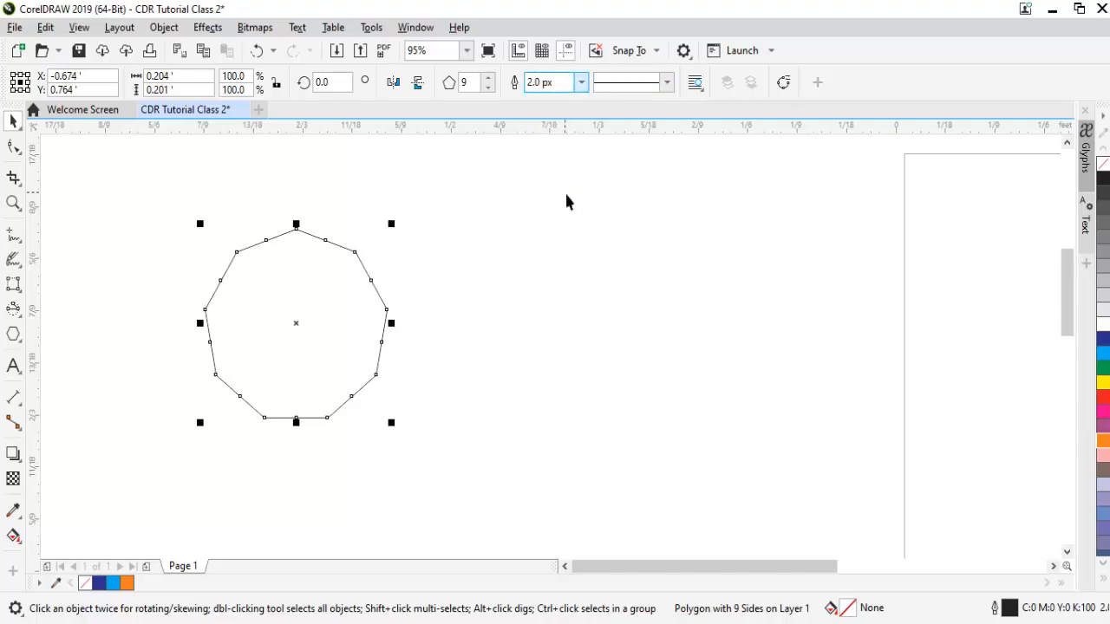
pyautogui.click(488, 87)
pyautogui.click(488, 87)
pyautogui.click(488, 88)
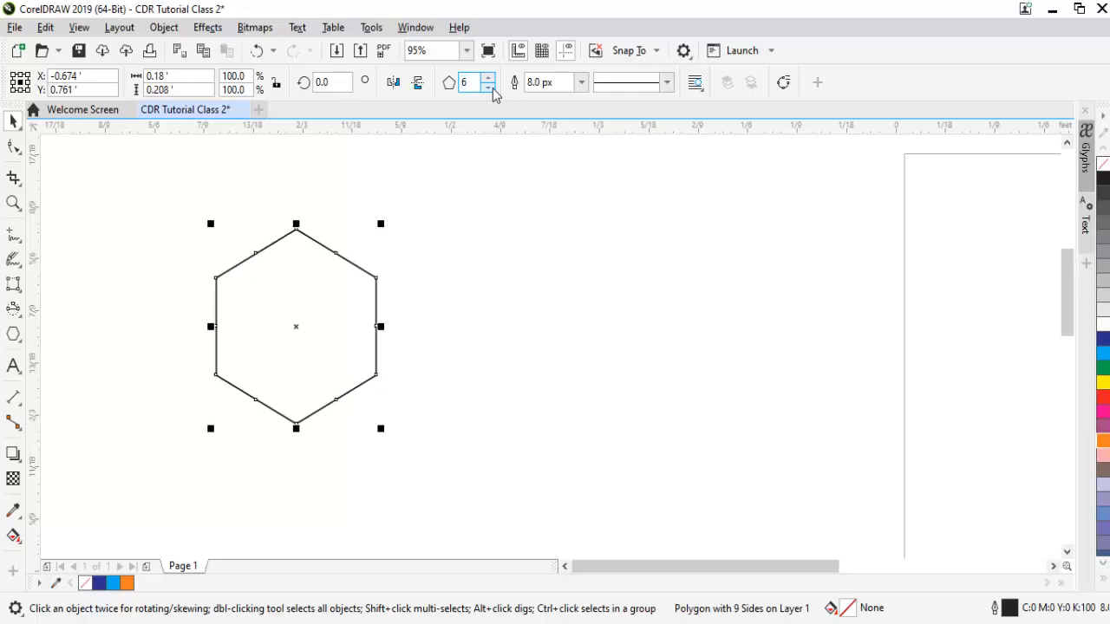
pyautogui.click(489, 87)
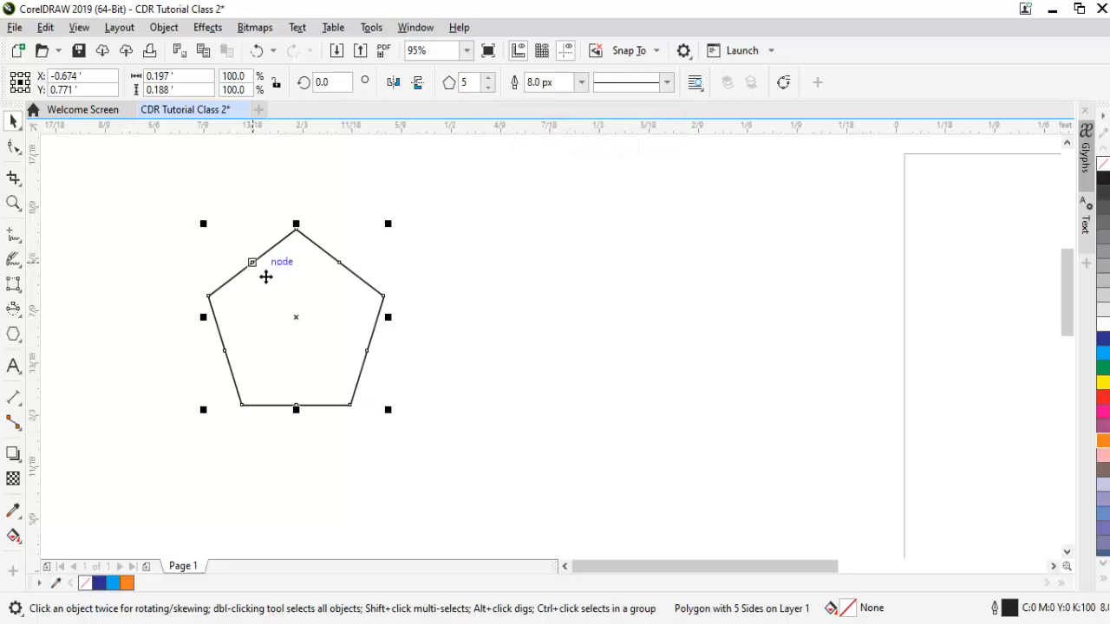
pyautogui.click(14, 149)
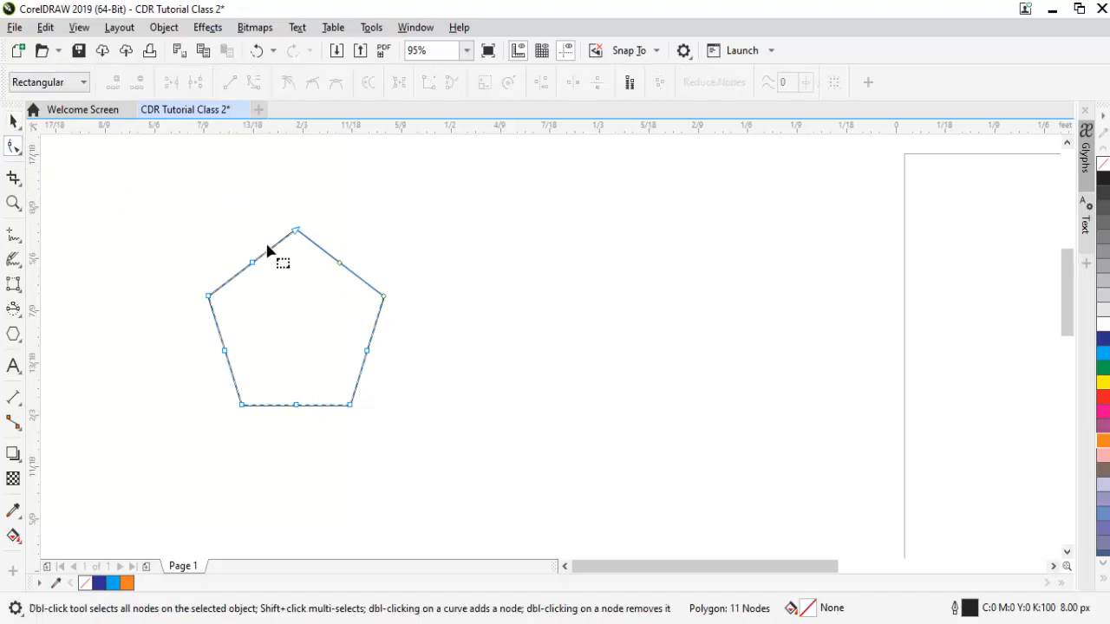
pyautogui.moveTo(250, 261); pyautogui.dragTo(340, 470)
pyautogui.press('space')
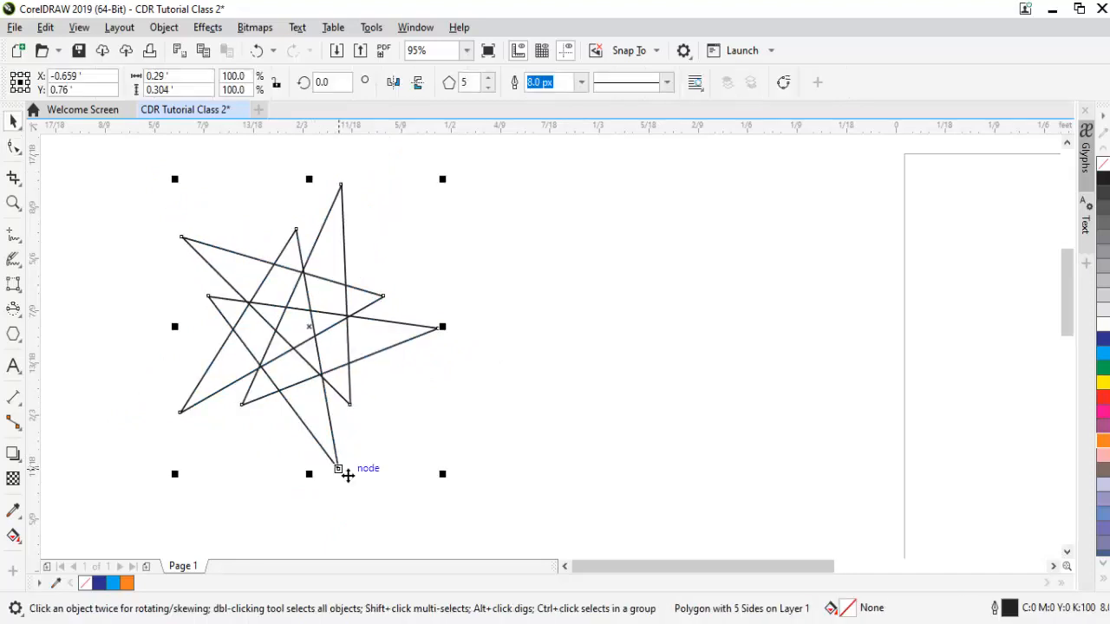
pyautogui.click(538, 399)
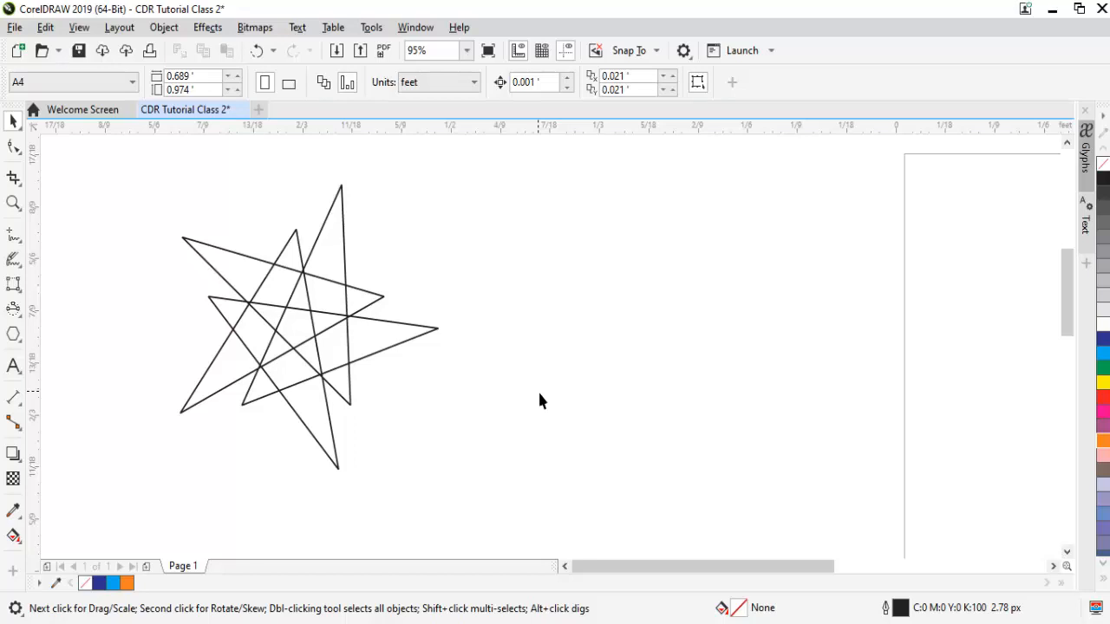
pyautogui.hotkey('ctrl', 'z')
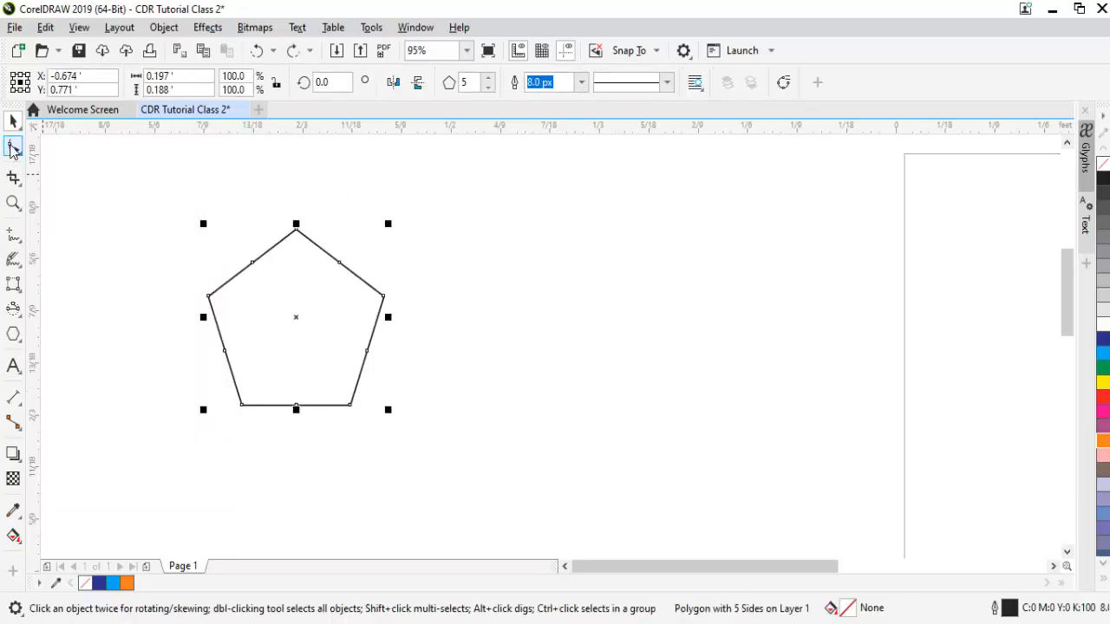
pyautogui.click(12, 149)
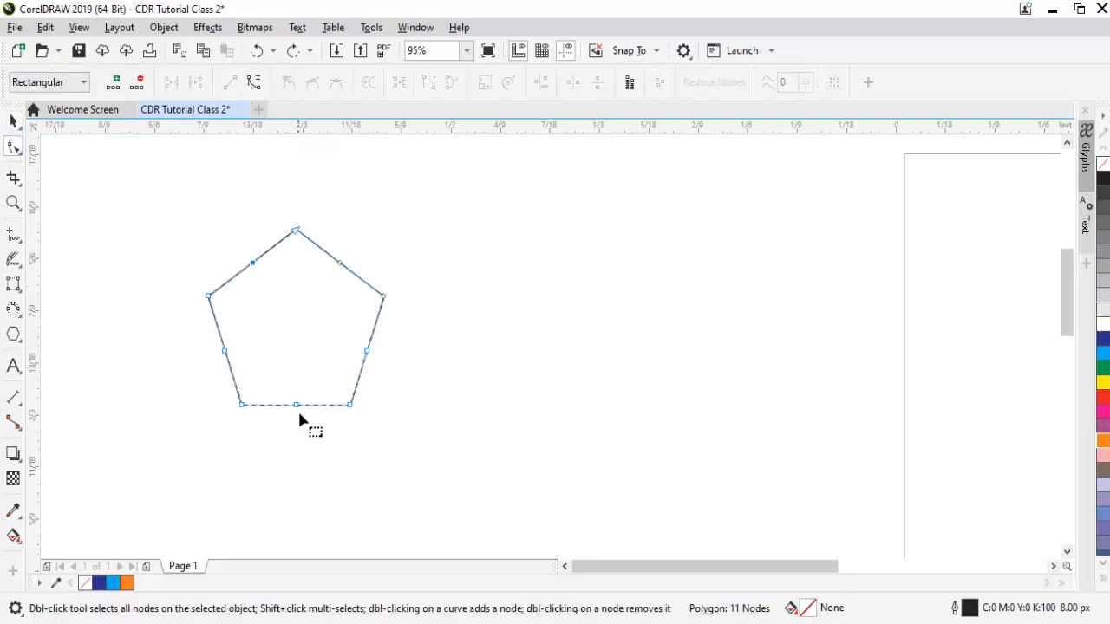
pyautogui.moveTo(298, 405); pyautogui.dragTo(266, 355)
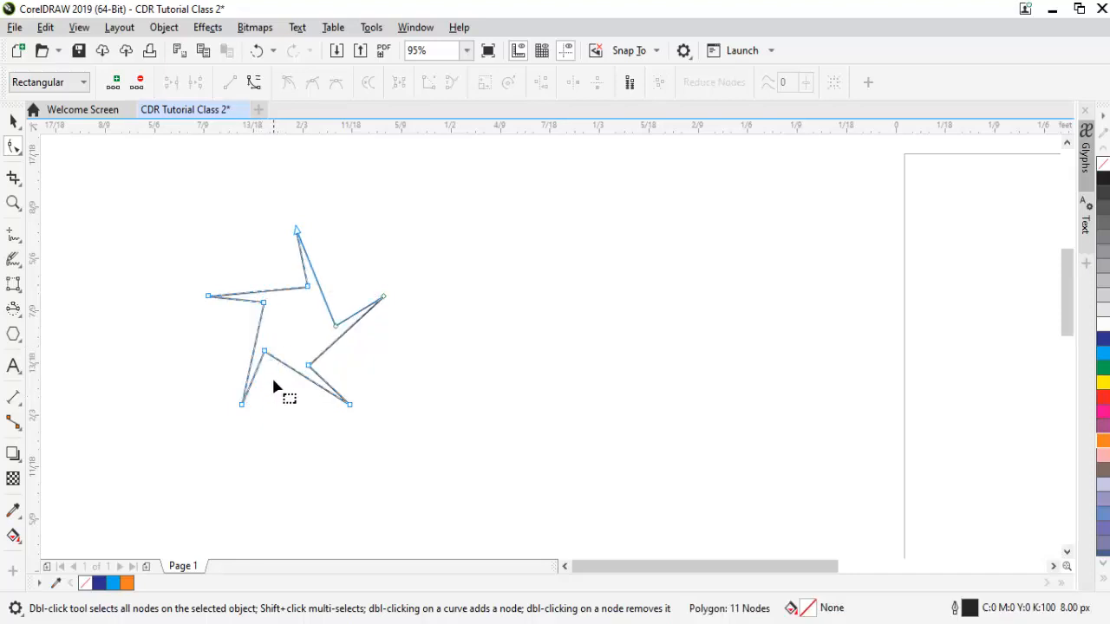
pyautogui.moveTo(351, 404); pyautogui.dragTo(498, 380)
pyautogui.press('space')
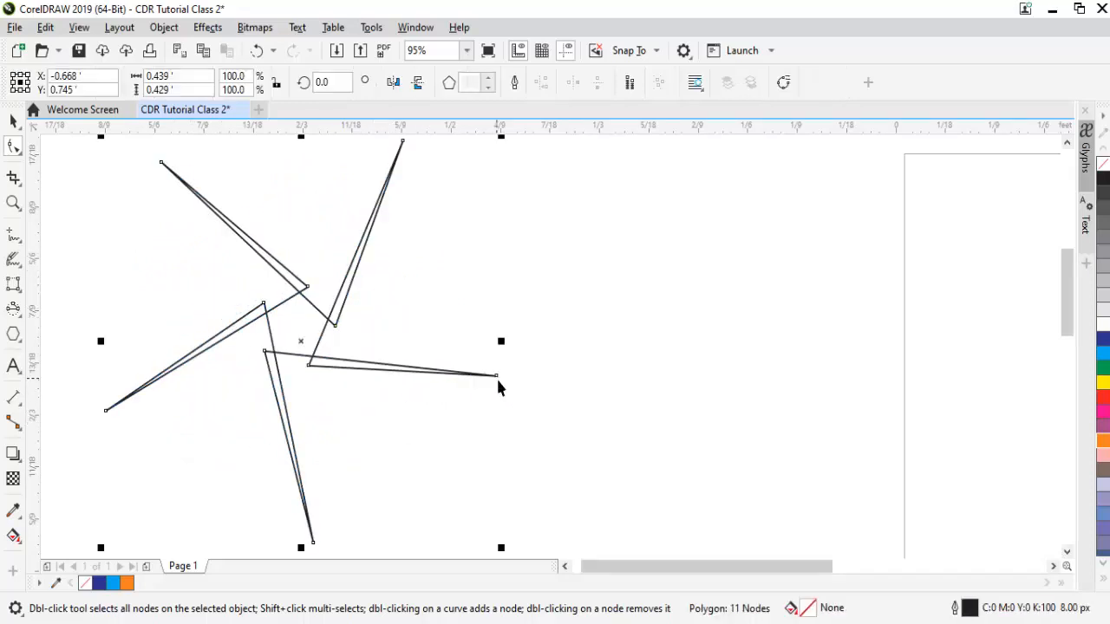
pyautogui.hotkey('ctrl', 'z')
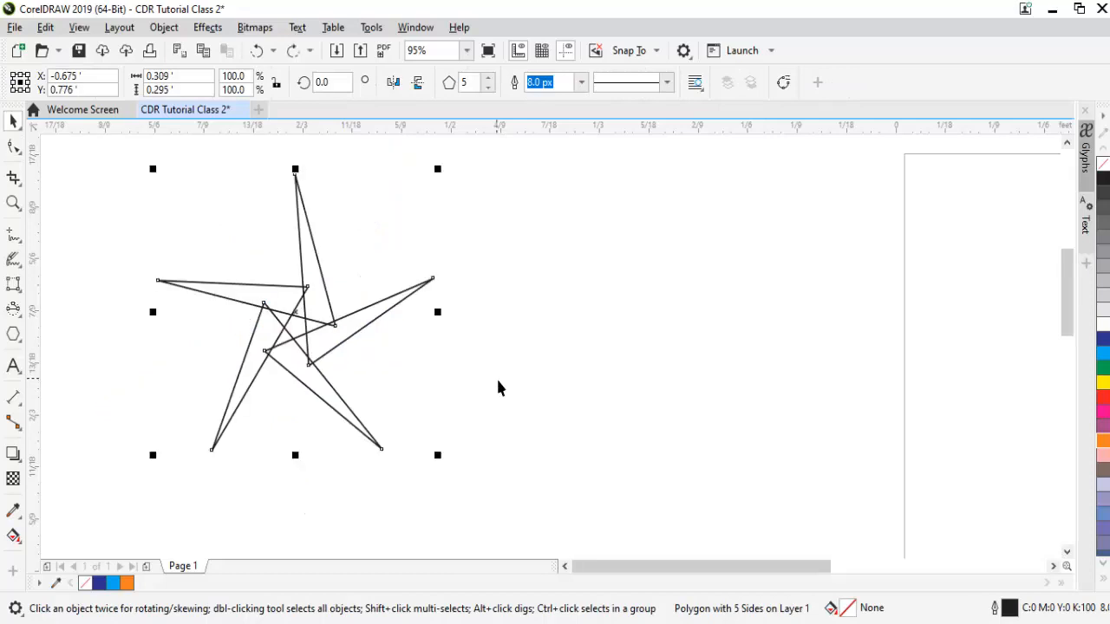
pyautogui.hotkey('ctrl', 'z')
pyautogui.hotkey('ctrl', 'z')
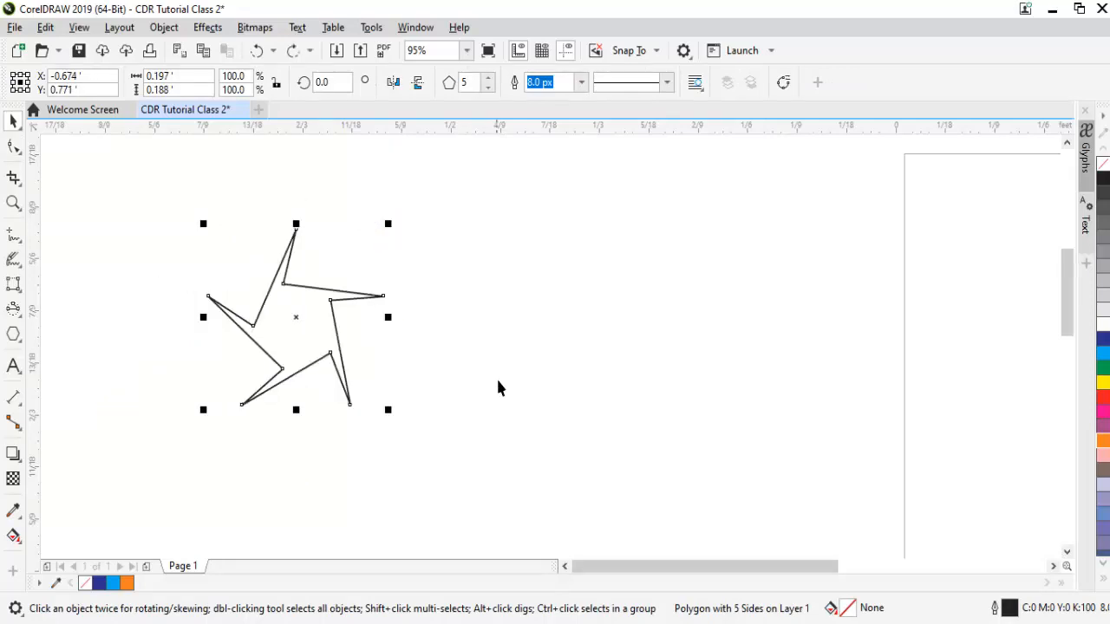
pyautogui.hotkey('ctrl', 'z')
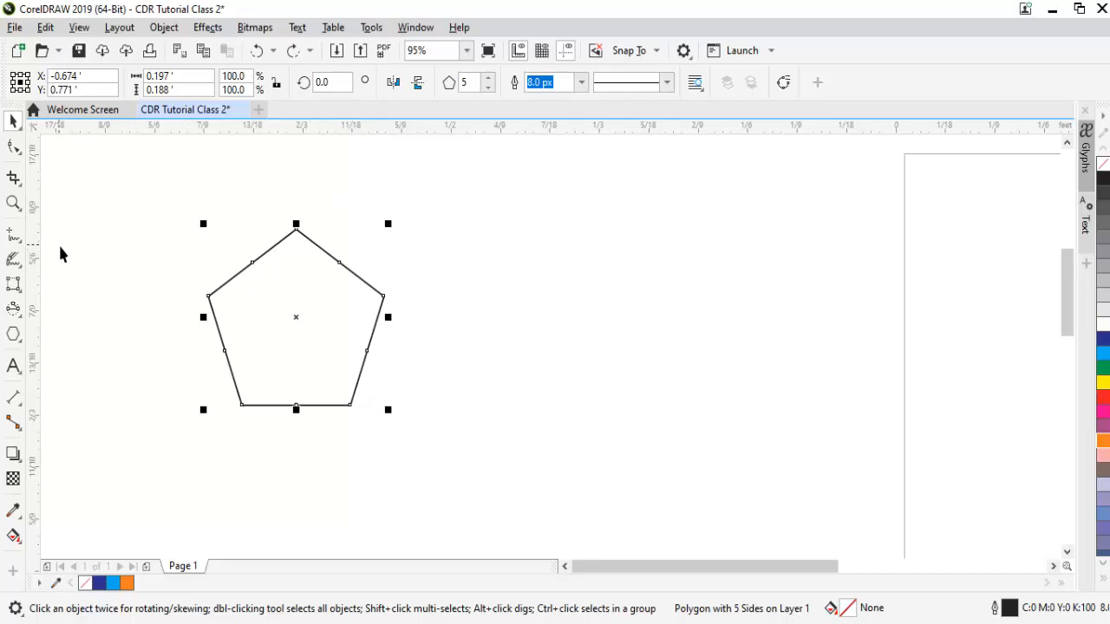
# Convert the pentagon's top node to a curve and drag it into a curved star shape.
pyautogui.click(13, 147)
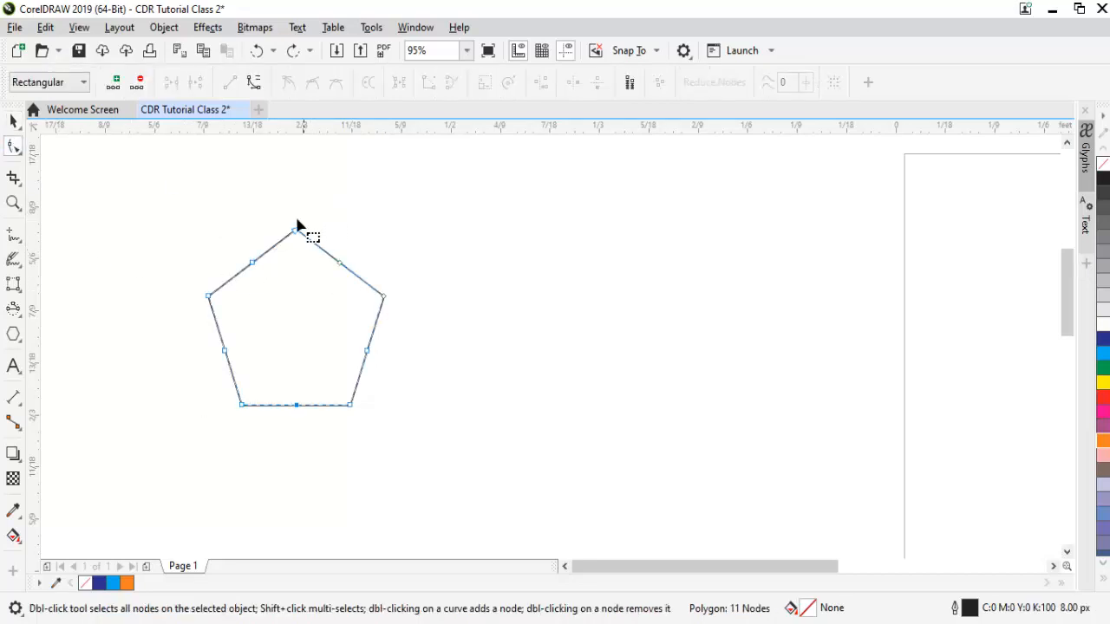
pyautogui.moveTo(280, 216); pyautogui.dragTo(311, 245)
pyautogui.click(253, 81)
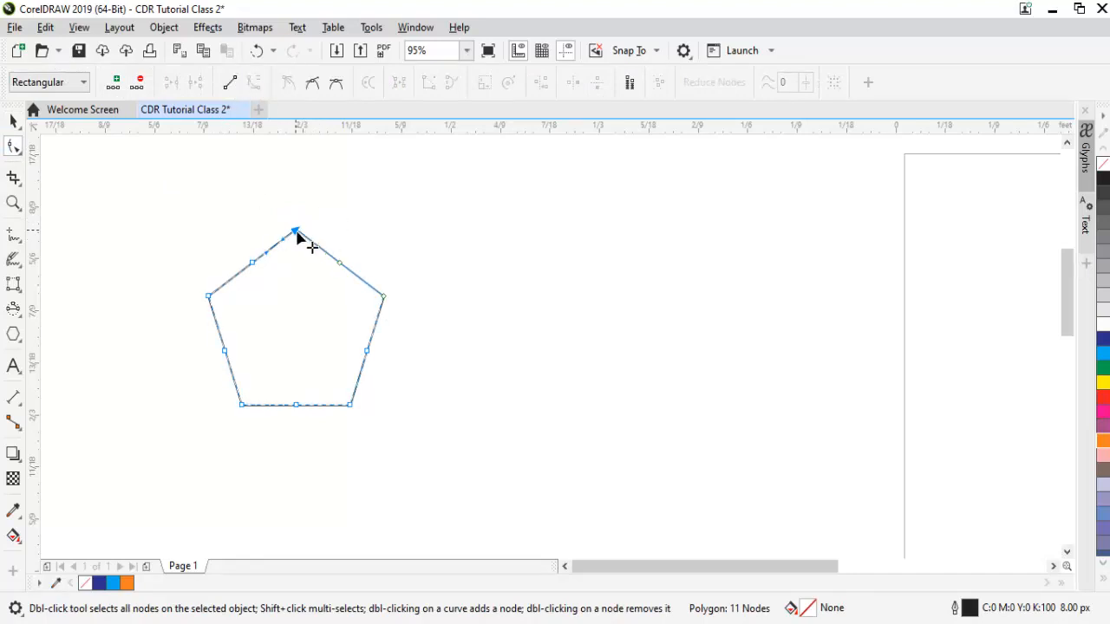
pyautogui.moveTo(297, 229); pyautogui.dragTo(299, 267)
# Undo the reshaping until the straight-sided six-sided hexagon returns.
pyautogui.hotkey('ctrl', 'z')
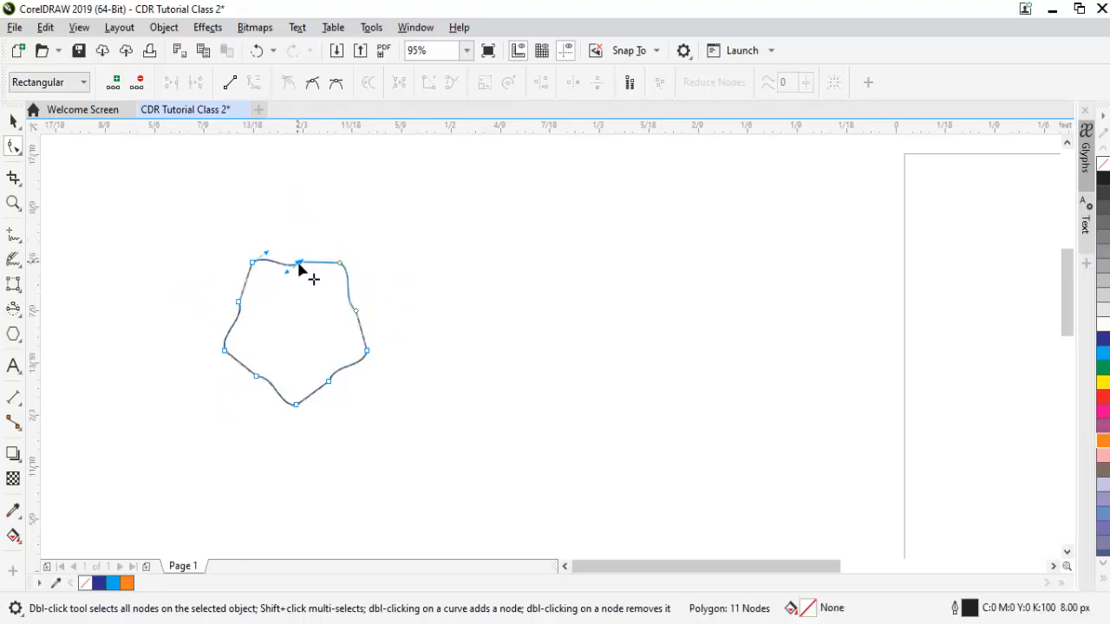
pyautogui.hotkey('ctrl', 'z')
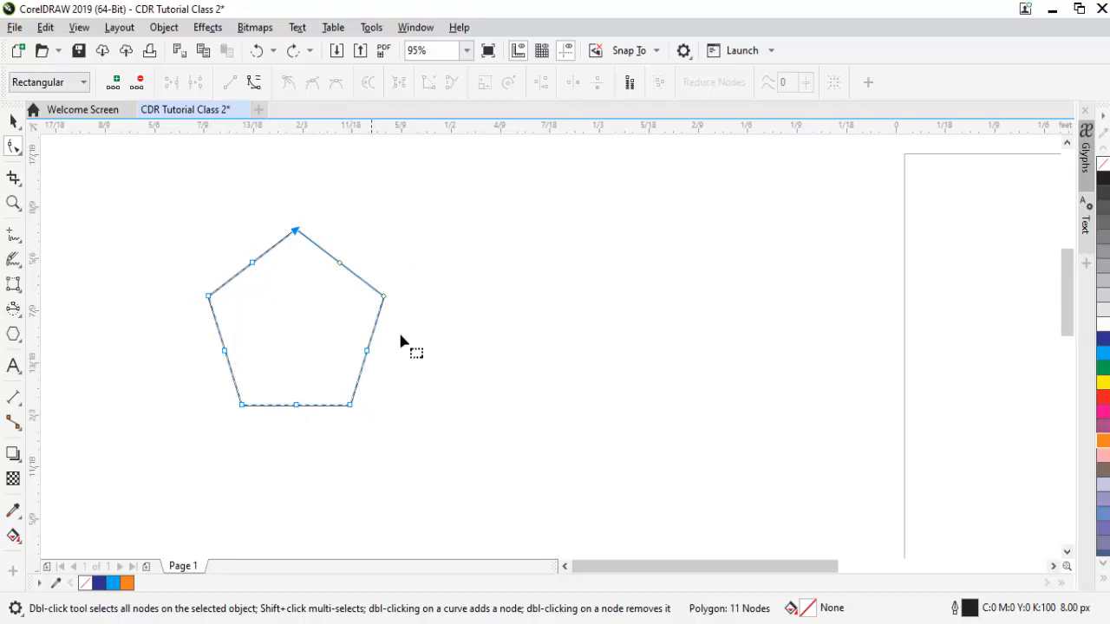
pyautogui.hotkey('ctrl', 'z')
pyautogui.press('space')
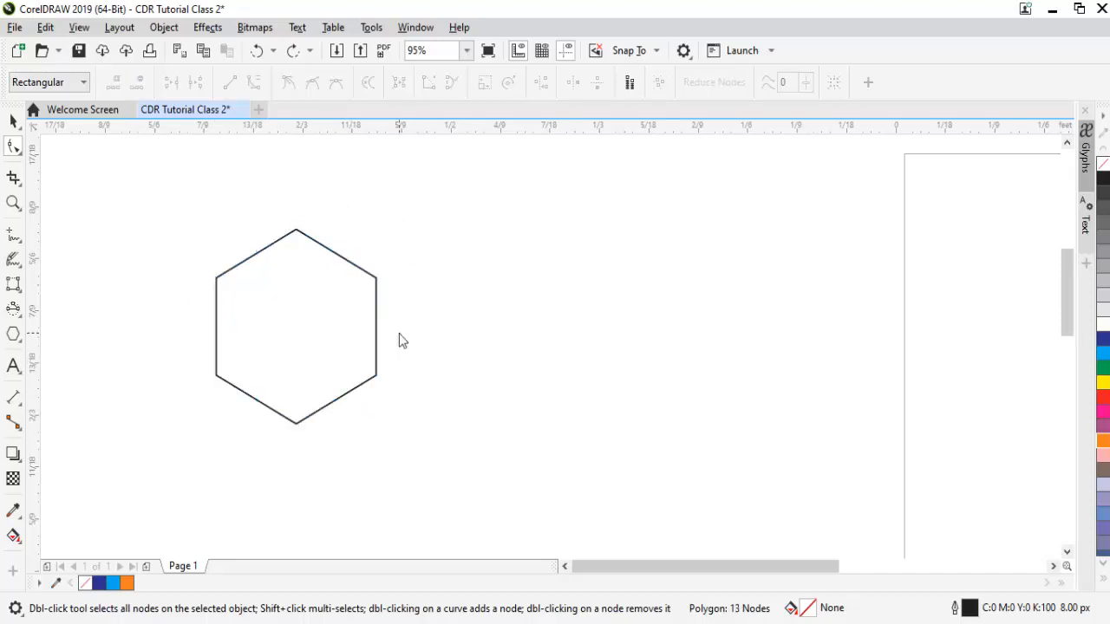
# Draw a five-pointed star with the Star tool to the right of the hexagon.
pyautogui.click(22, 343)
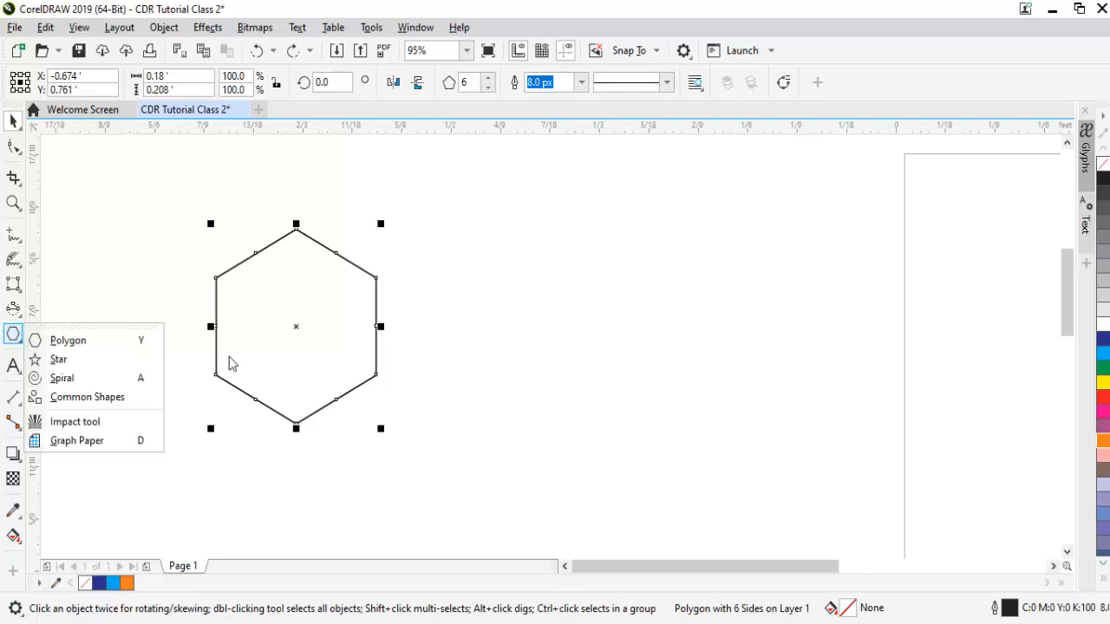
pyautogui.click(84, 365)
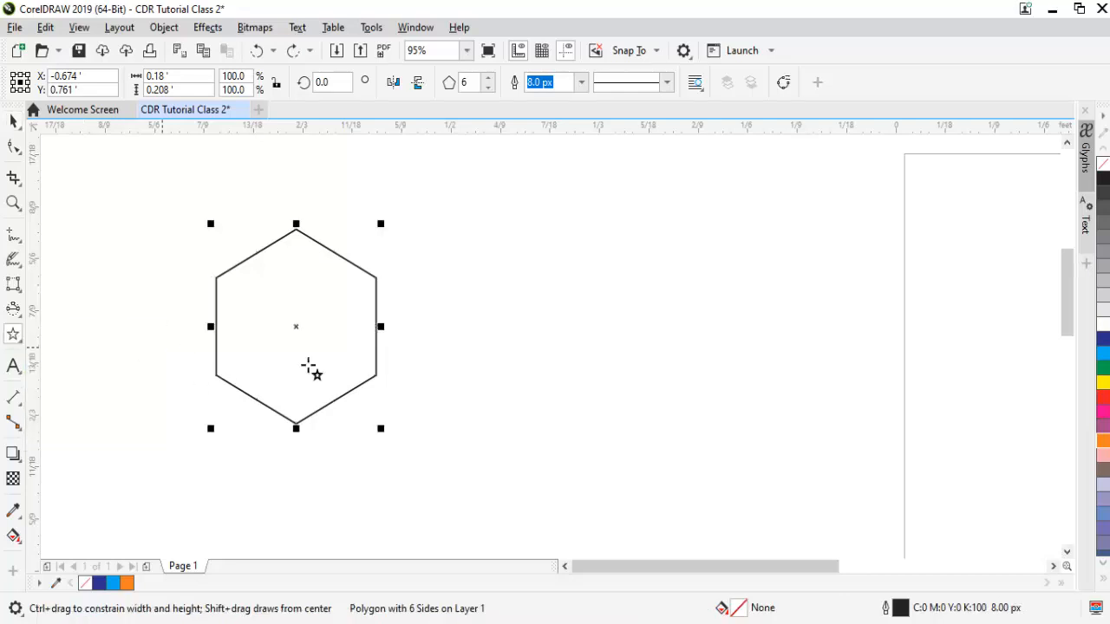
pyautogui.moveTo(527, 263); pyautogui.dragTo(704, 433)
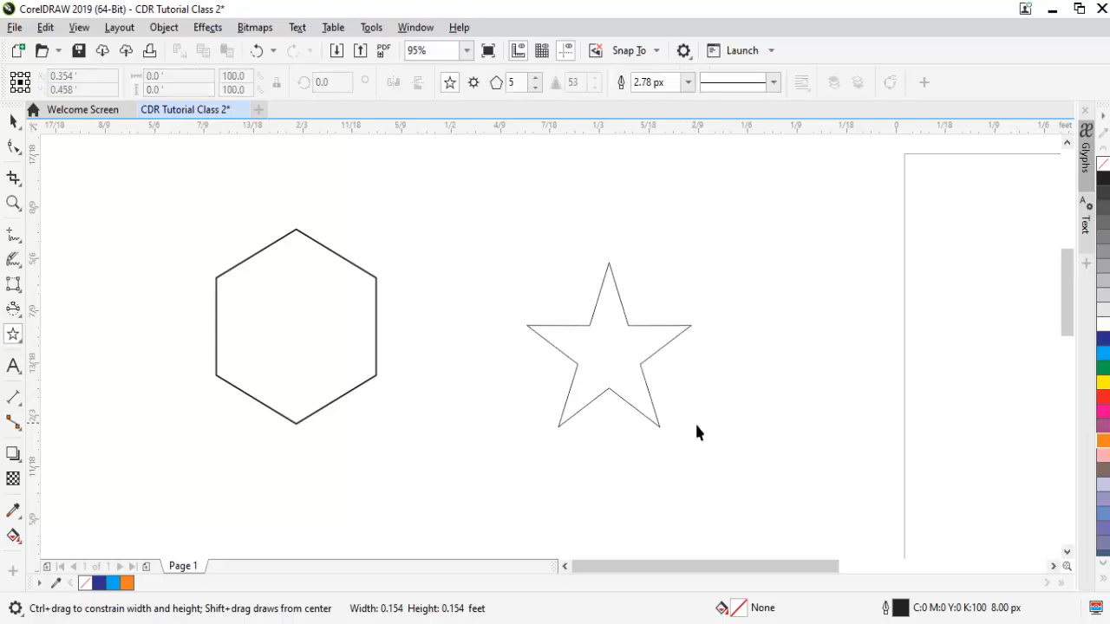
pyautogui.press('space')
# Undo an accidental change to the star and move it closer to the hexagon.
pyautogui.click(619, 322)
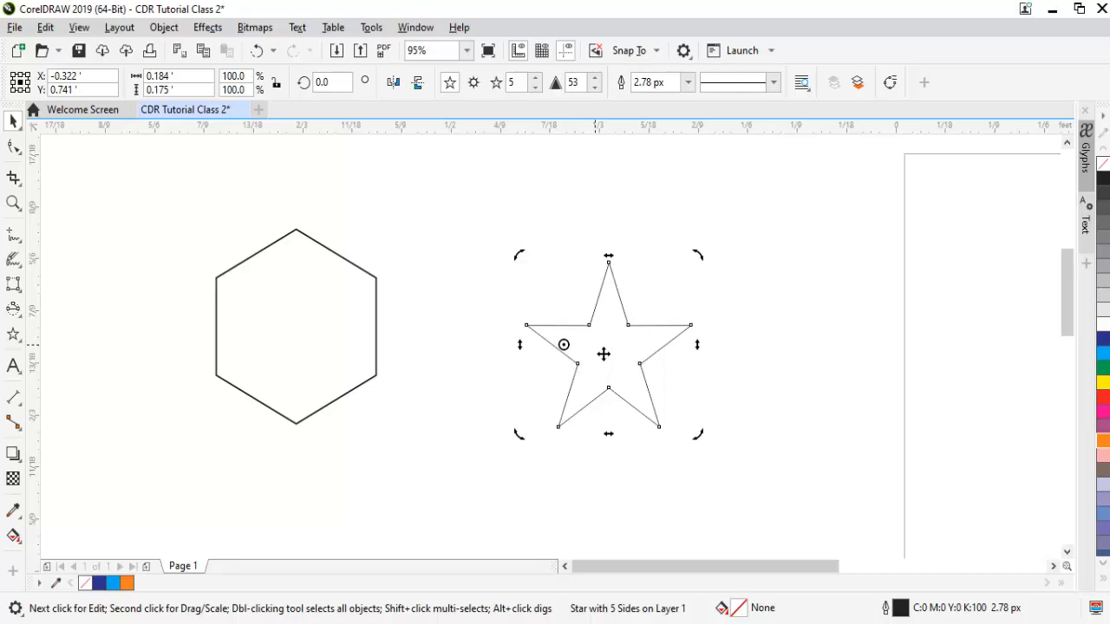
pyautogui.hotkey('ctrl', 'z')
pyautogui.press('space')
pyautogui.moveTo(614, 353); pyautogui.dragTo(538, 349)
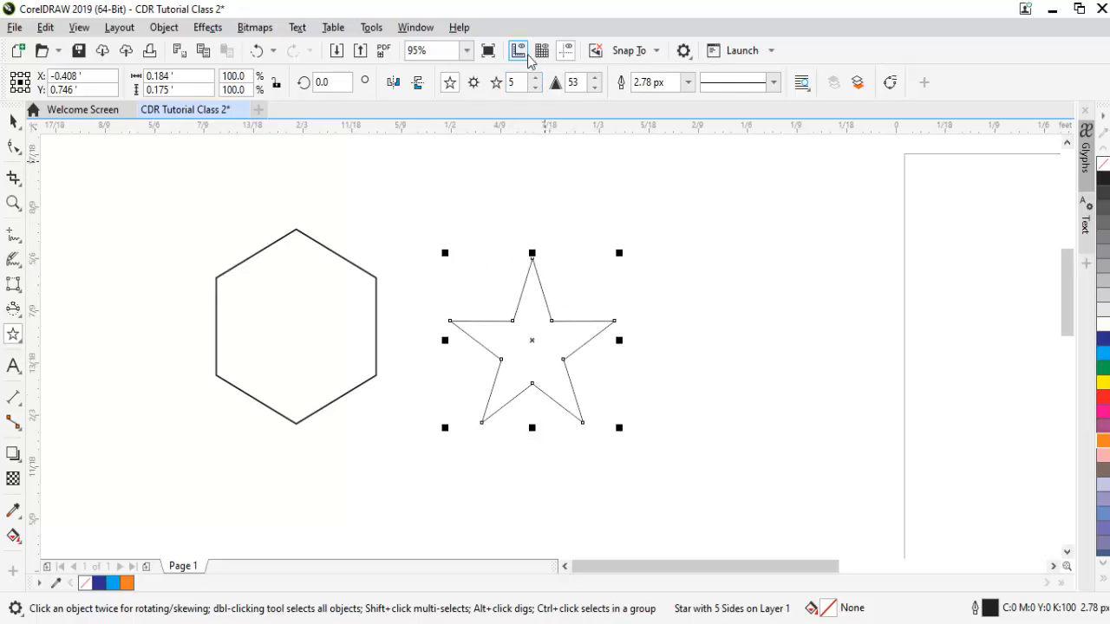
# Step the star's Points or sides spinner up repeatedly until it reads 45.
pyautogui.click(533, 82)
pyautogui.click(535, 78)
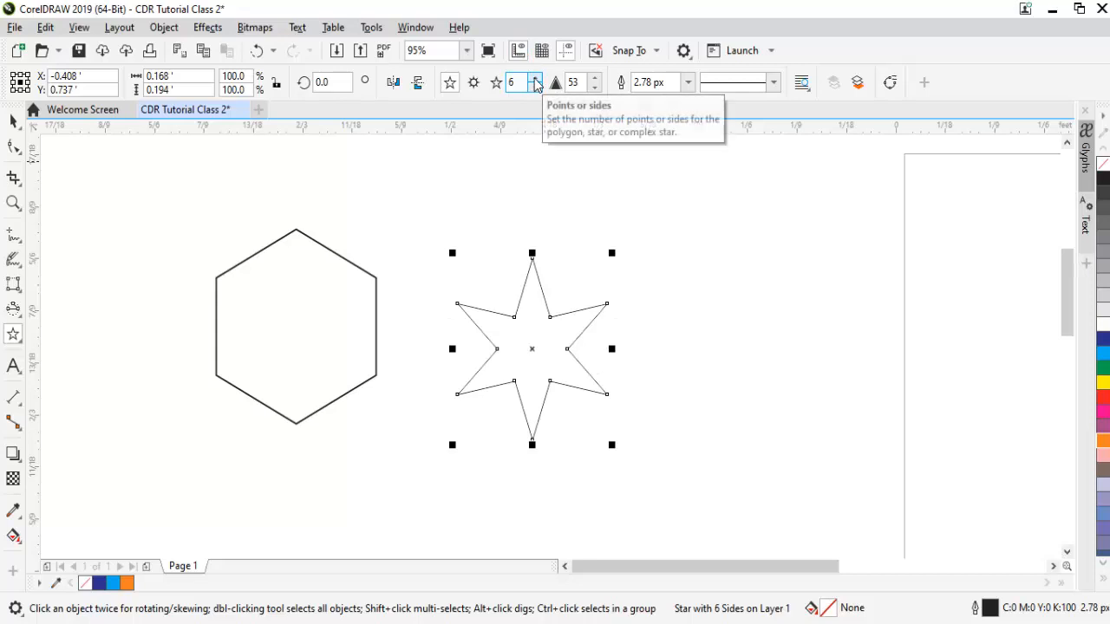
pyautogui.click(535, 78)
pyautogui.click(535, 79)
pyautogui.click(535, 79)
pyautogui.click(535, 79)
pyautogui.click(535, 79)
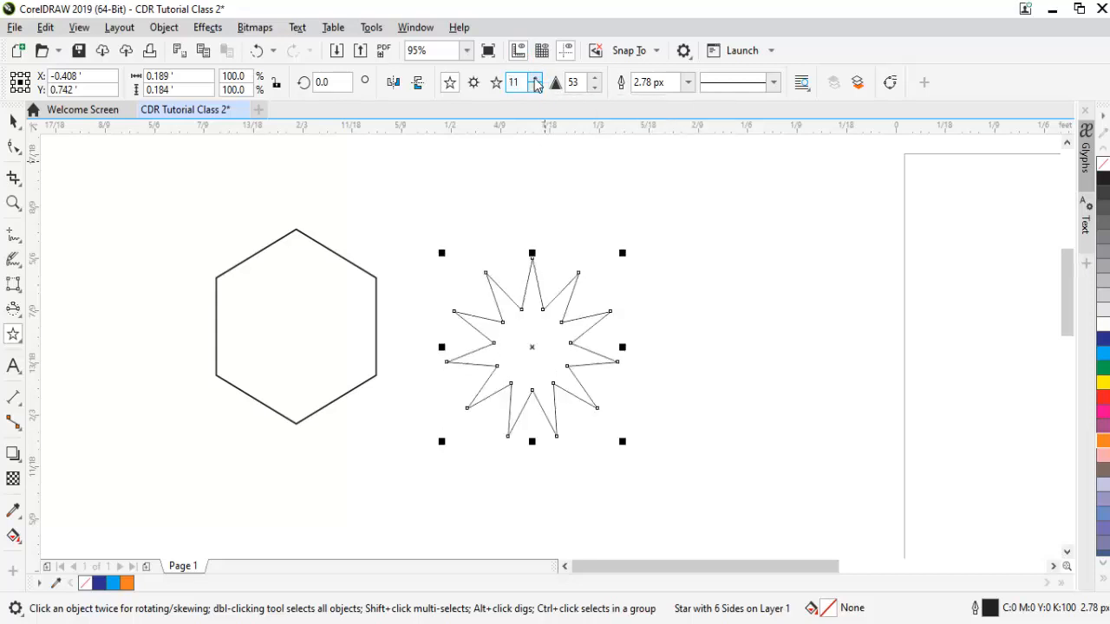
pyautogui.click(535, 79)
pyautogui.click(535, 78)
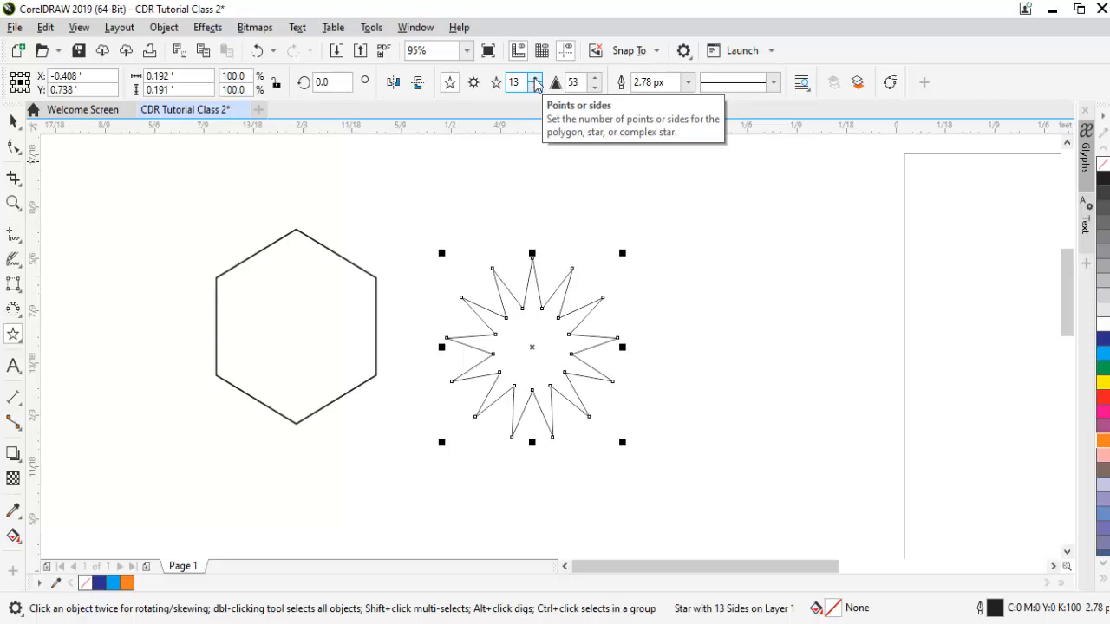
pyautogui.click(535, 78)
pyautogui.click(534, 78)
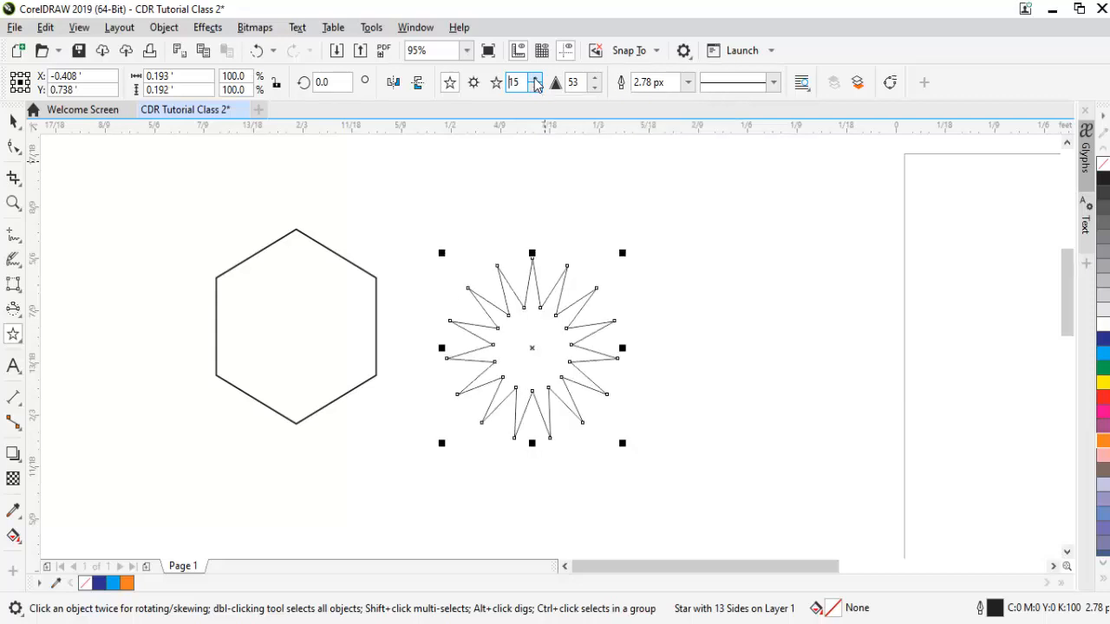
pyautogui.click(536, 79)
pyautogui.click(536, 80)
pyautogui.click(536, 80)
pyautogui.click(535, 80)
pyautogui.click(536, 80)
pyautogui.click(536, 79)
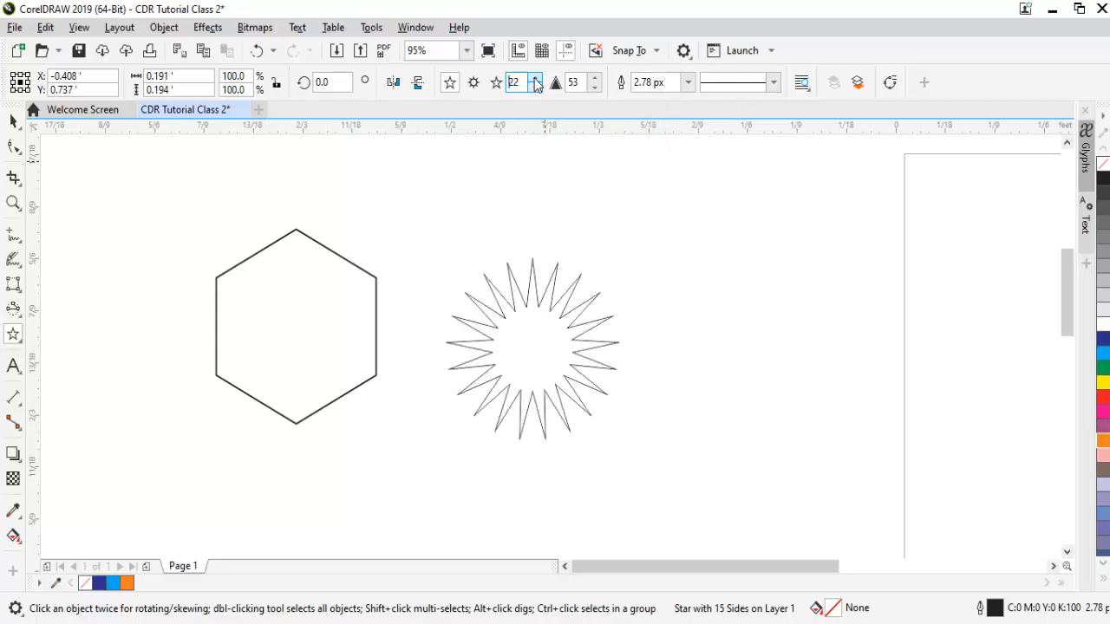
pyautogui.click(536, 79)
pyautogui.click(536, 80)
pyautogui.click(536, 80)
pyautogui.click(536, 79)
pyautogui.click(536, 80)
pyautogui.click(536, 79)
pyautogui.click(536, 80)
pyautogui.click(536, 79)
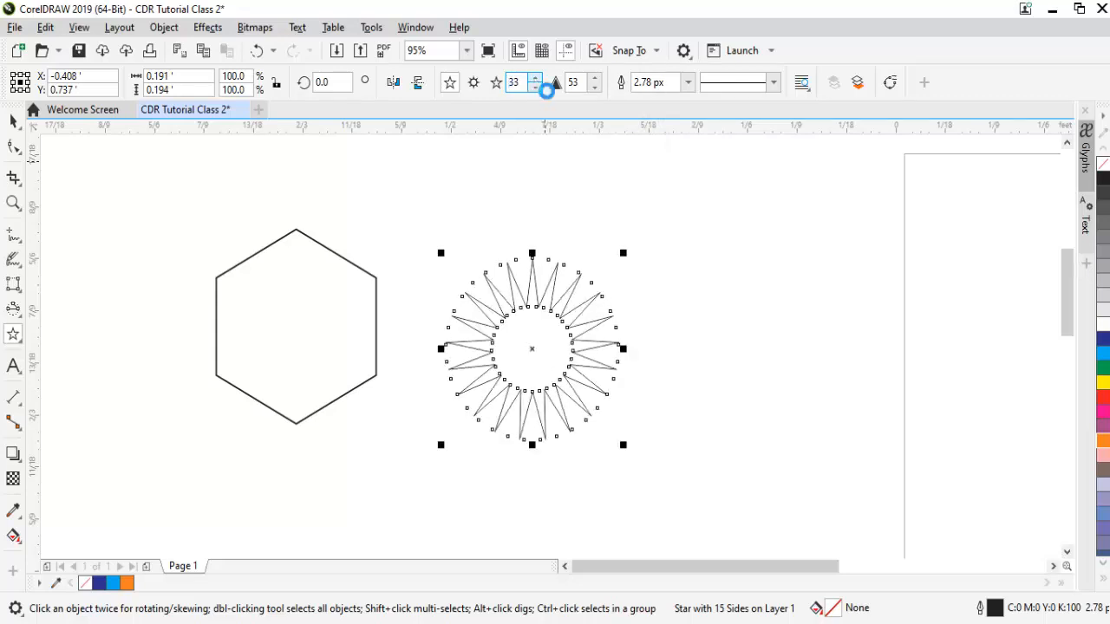
pyautogui.click(536, 79)
pyautogui.click(536, 79)
pyautogui.click(536, 80)
pyautogui.click(536, 80)
pyautogui.click(535, 80)
pyautogui.click(536, 80)
pyautogui.click(535, 80)
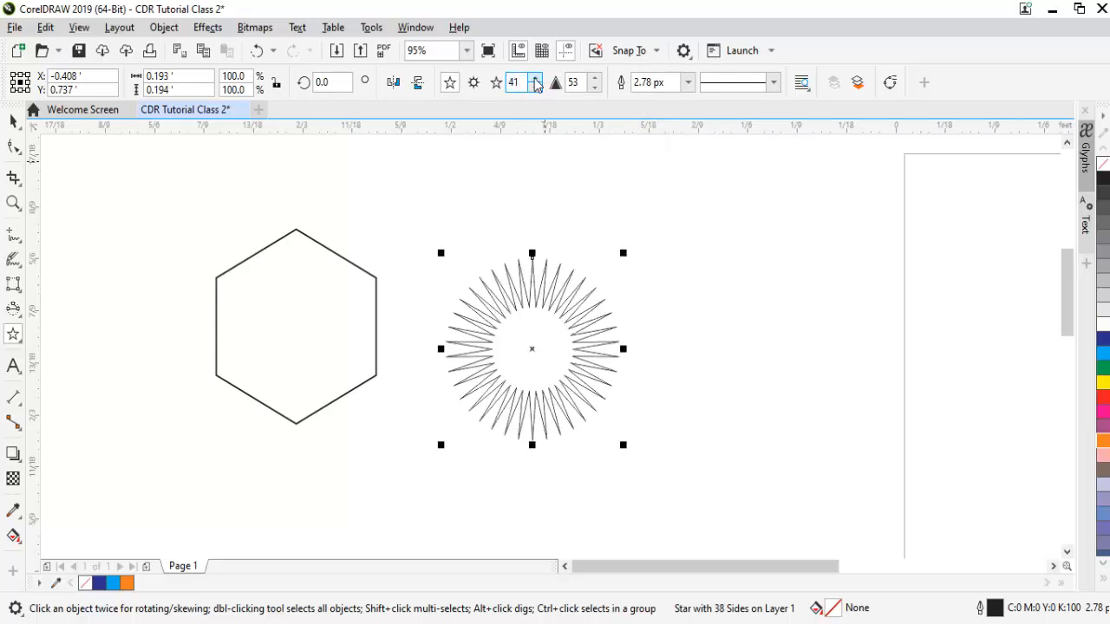
pyautogui.click(536, 80)
pyautogui.click(535, 79)
pyautogui.click(536, 80)
pyautogui.click(535, 80)
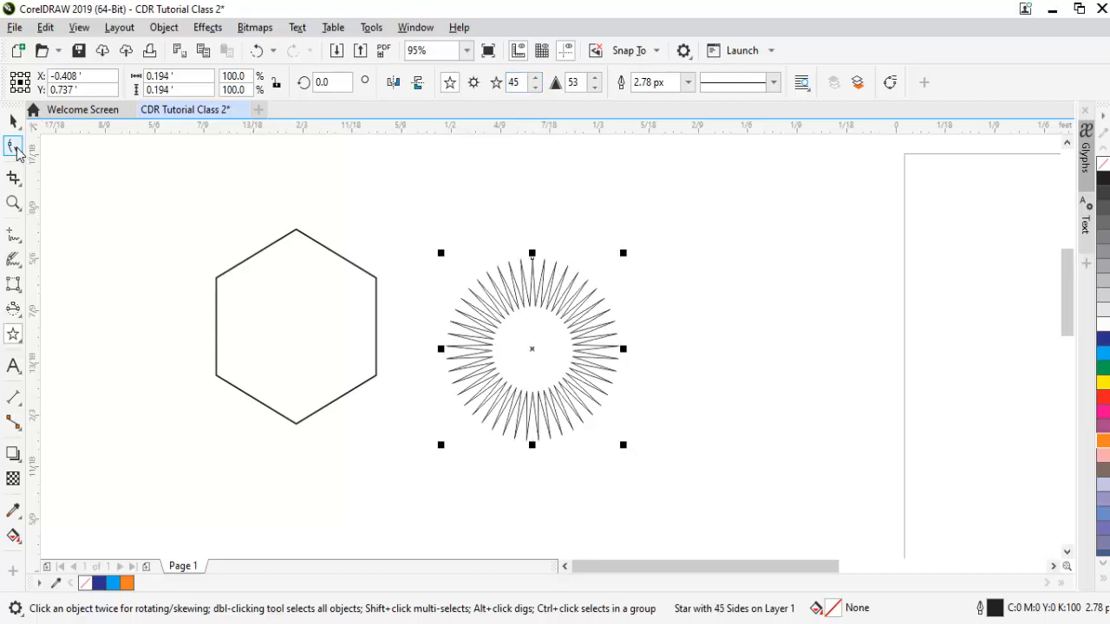
pyautogui.click(13, 147)
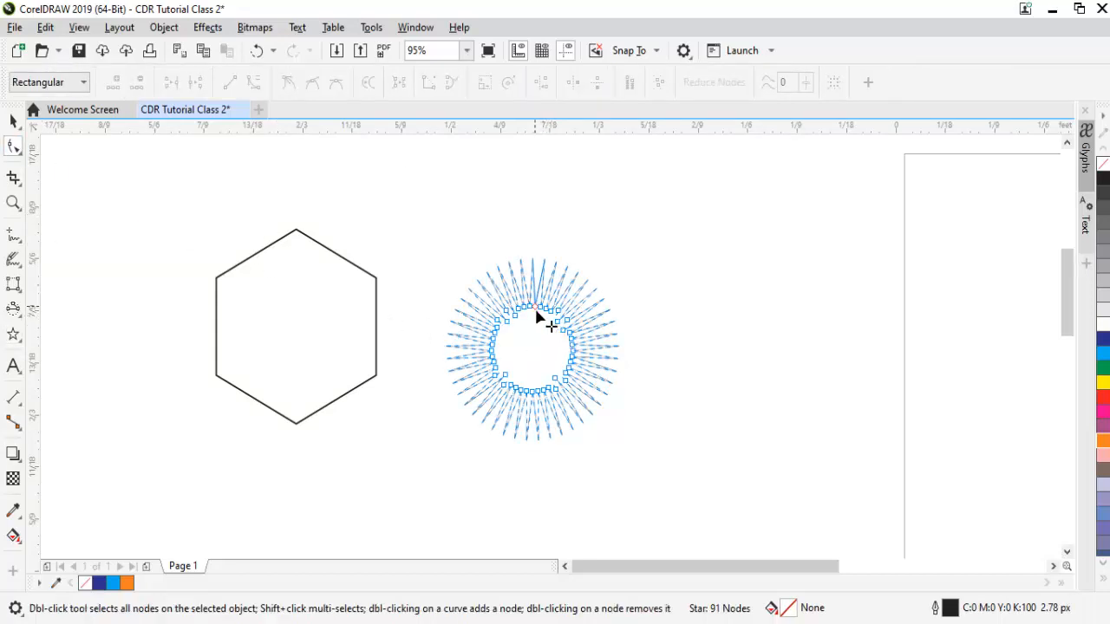
# Zoom in on the star and drag an inner node outward to form a zigzag edge.
pyautogui.press('z')
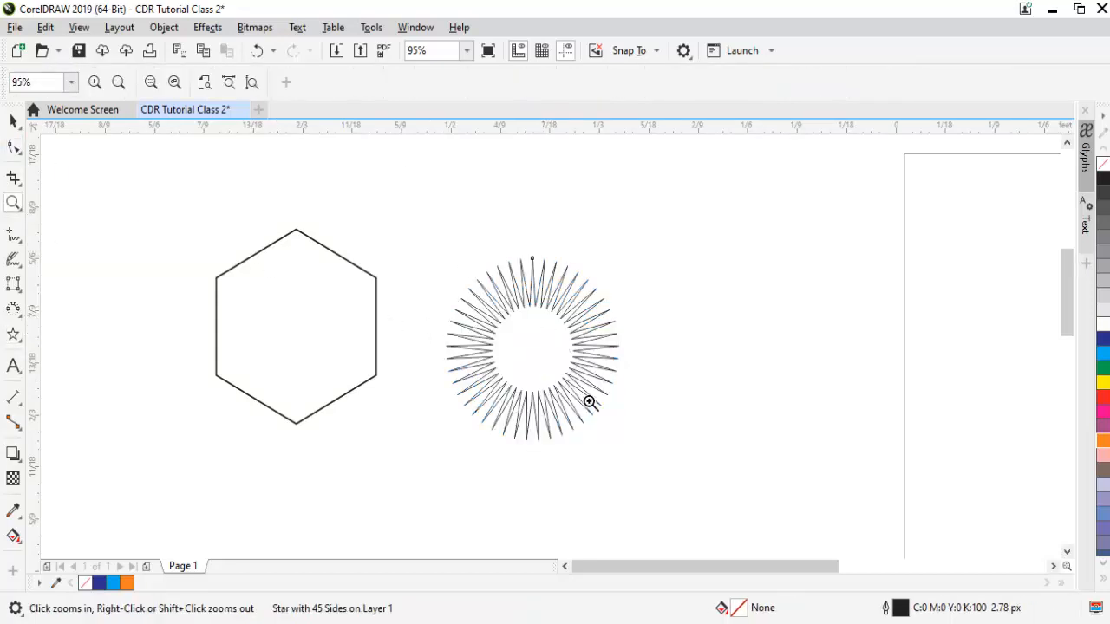
pyautogui.moveTo(404, 216); pyautogui.dragTo(694, 526)
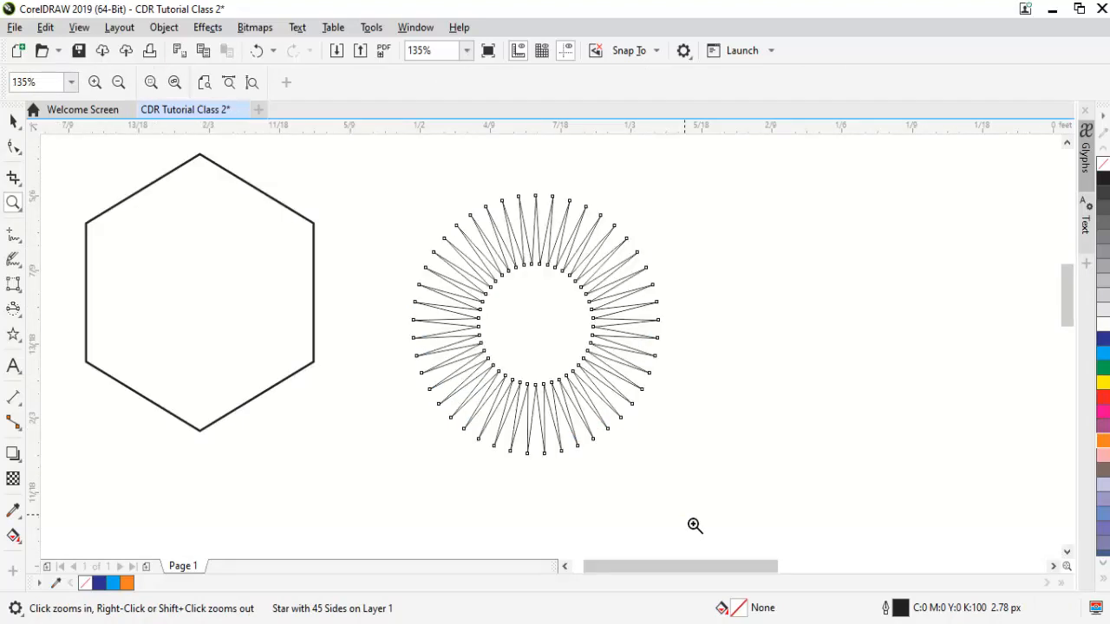
pyautogui.moveTo(338, 174); pyautogui.dragTo(777, 555)
pyautogui.press('space')
pyautogui.moveTo(534, 313); pyautogui.dragTo(257, 283)
pyautogui.click(13, 147)
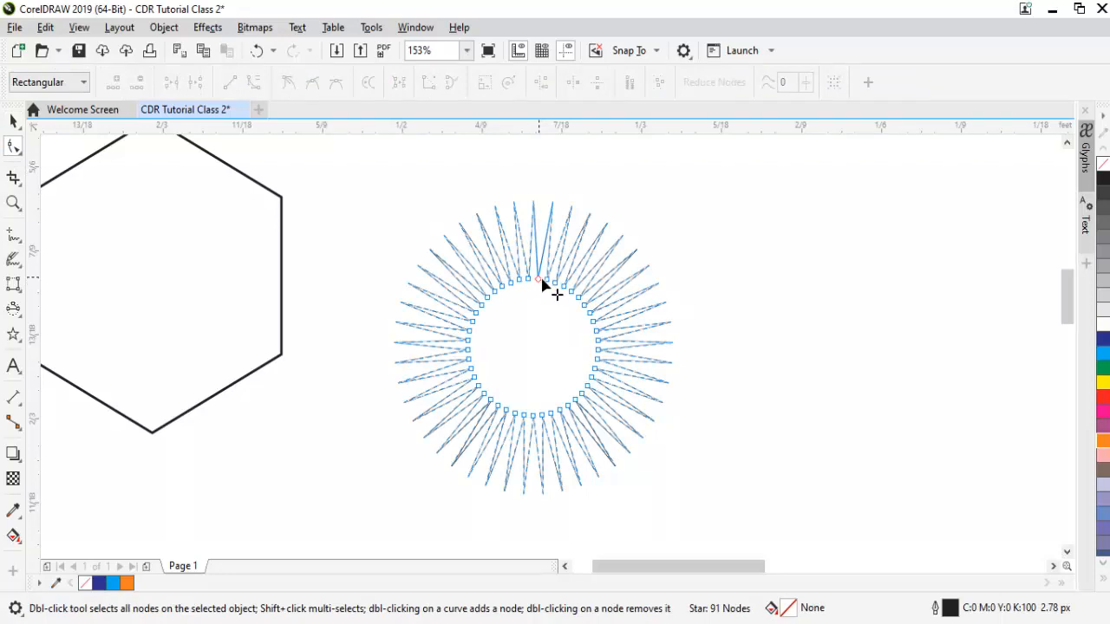
pyautogui.moveTo(558, 286); pyautogui.dragTo(542, 217)
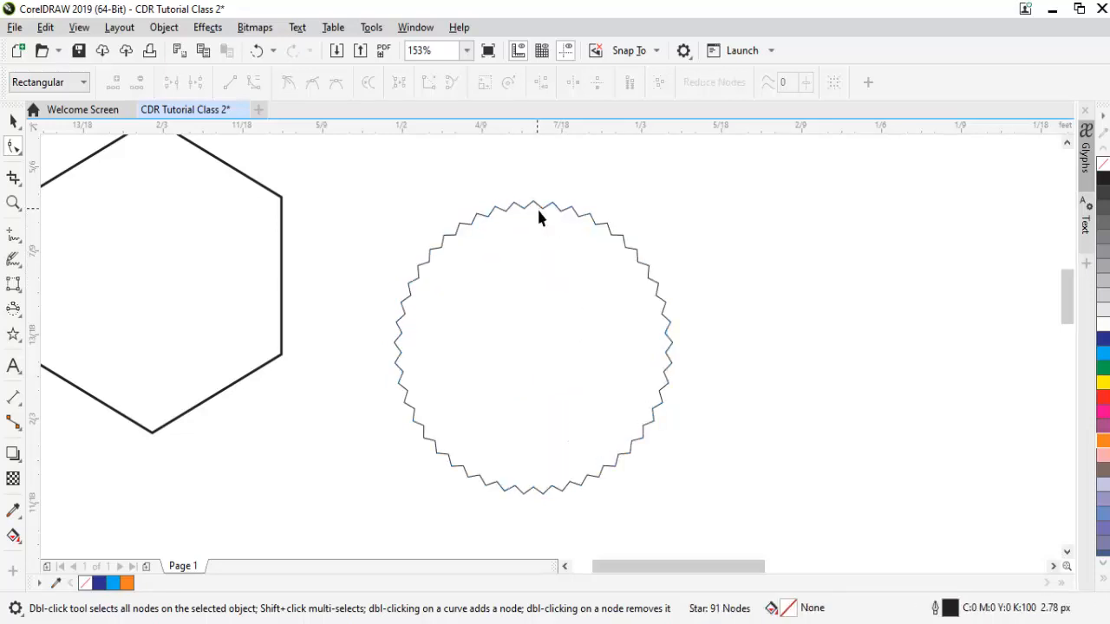
pyautogui.press('space')
pyautogui.click(845, 337)
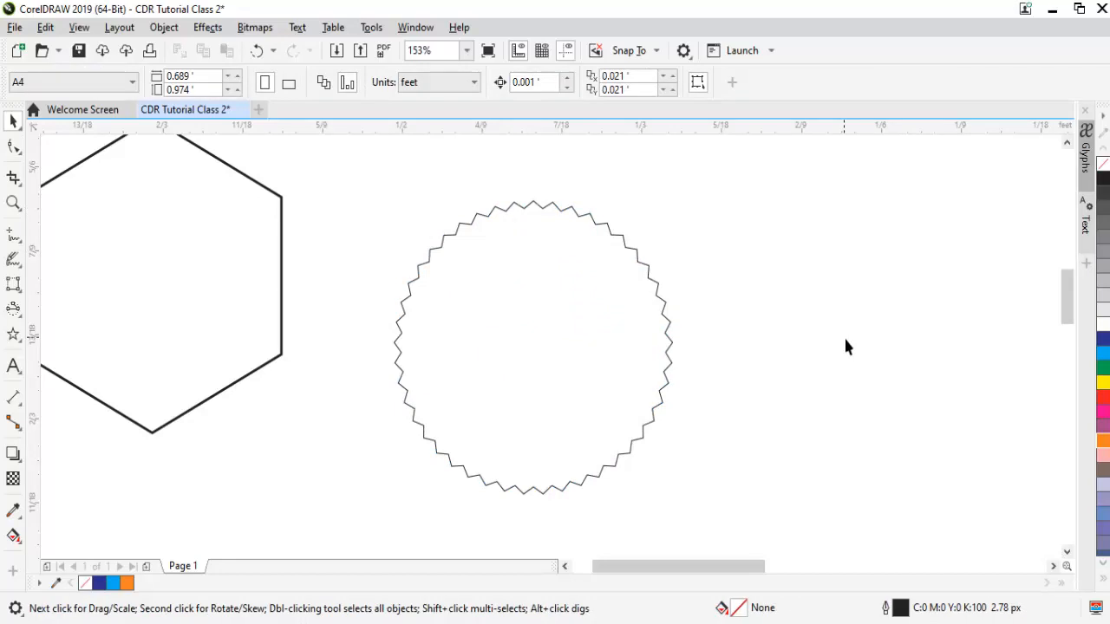
# Fill the zigzag star solid red and remove its black outline.
pyautogui.click(548, 339)
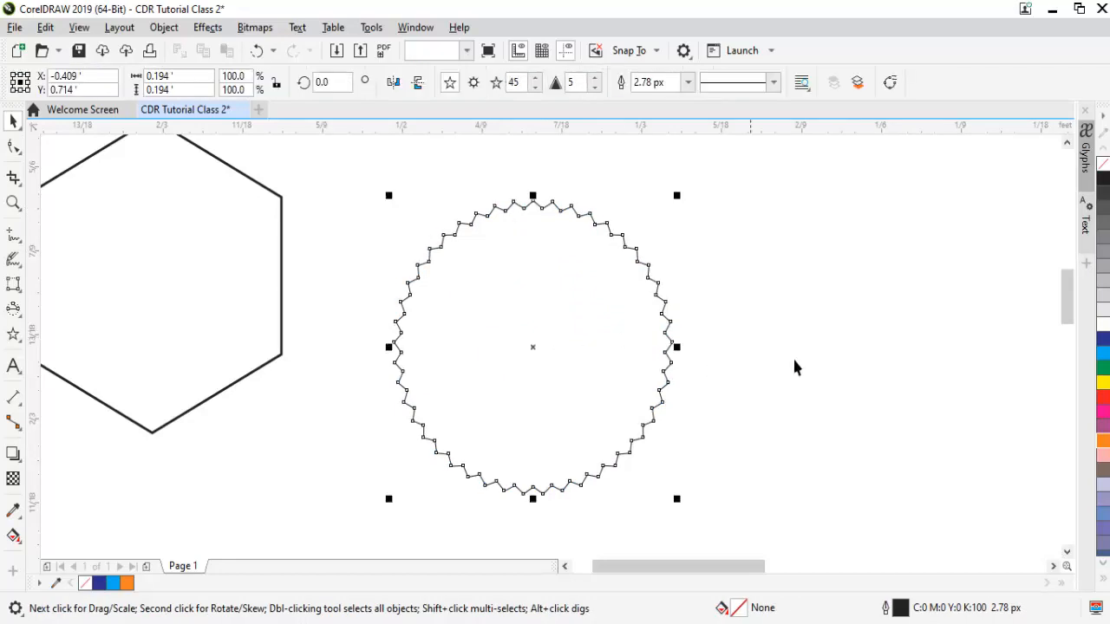
pyautogui.click(1103, 401)
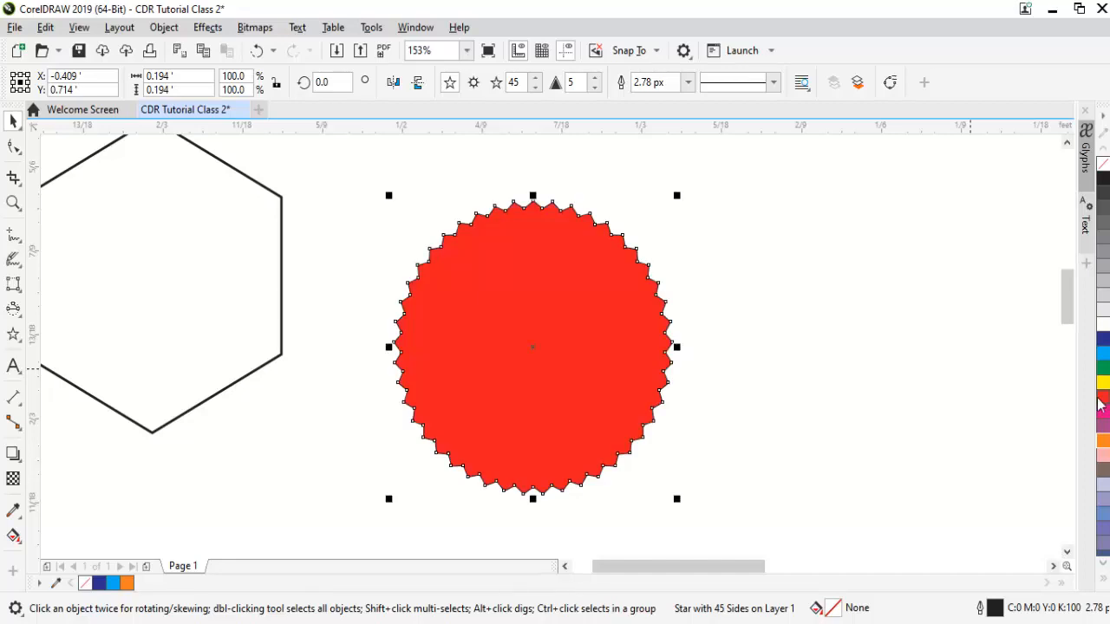
pyautogui.rightClick(1103, 163)
pyautogui.click(875, 263)
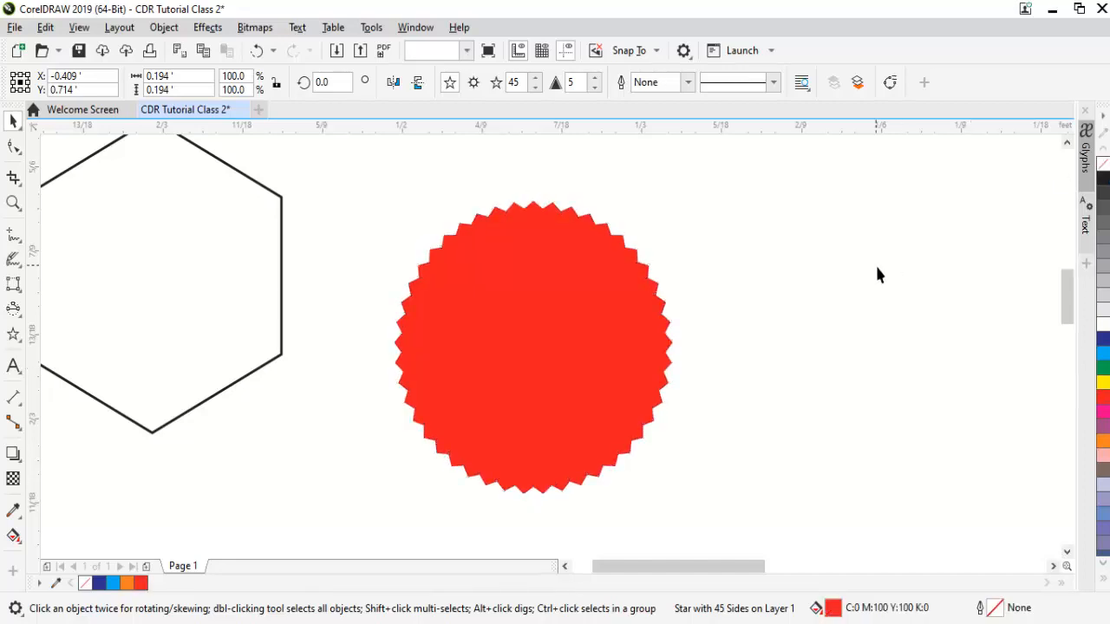
pyautogui.click(13, 234)
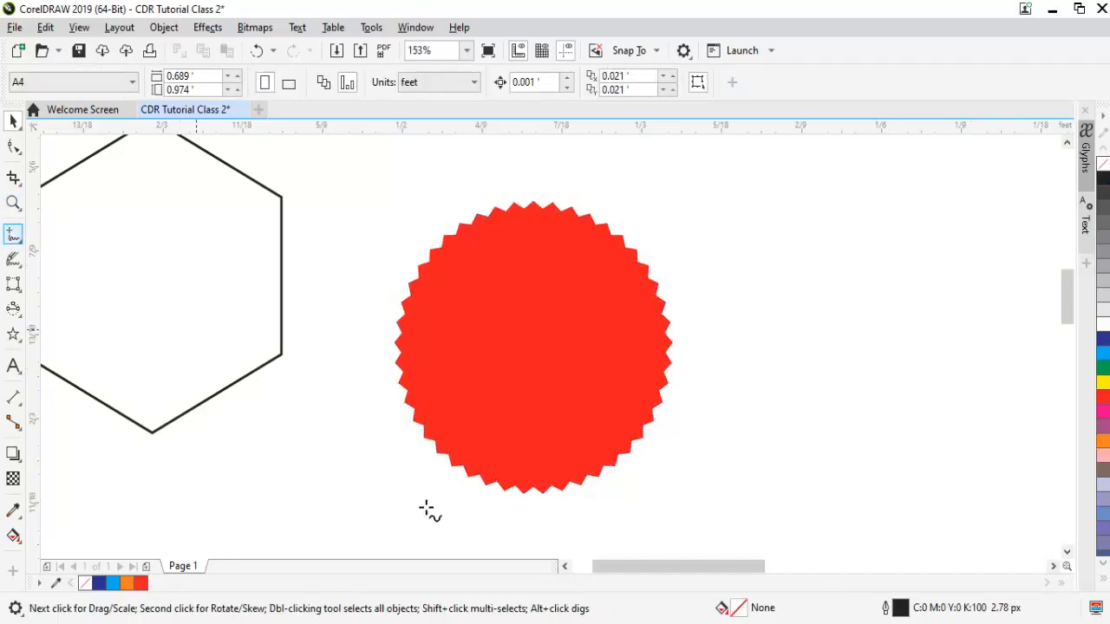
pyautogui.click(480, 414)
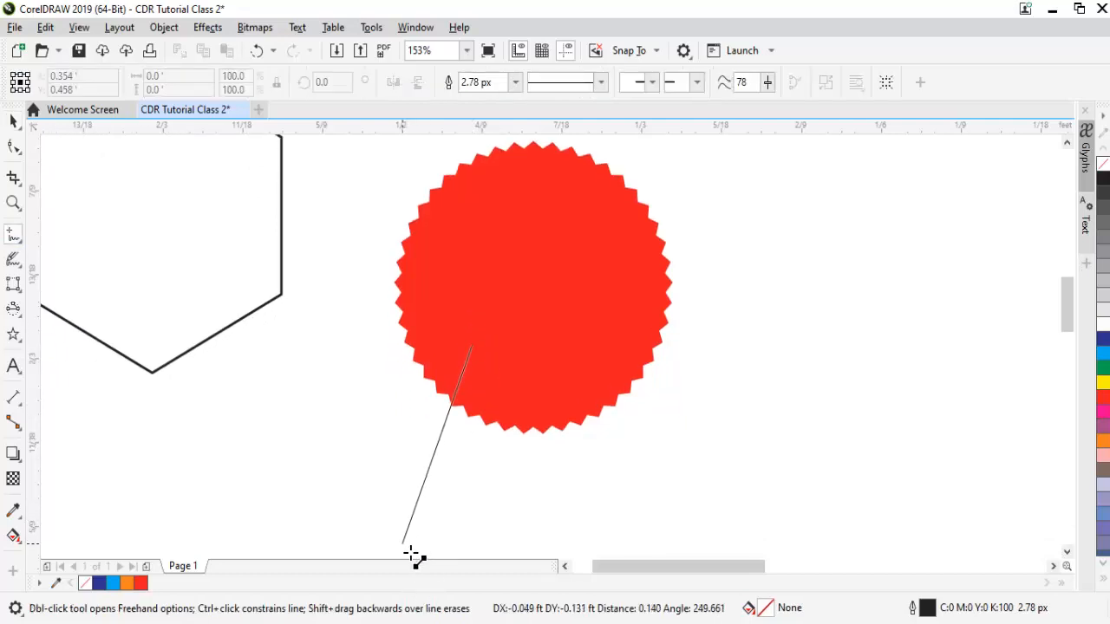
# Draw a notched ribbon tail shape with the Freehand tool, hanging below the seal.
pyautogui.click(413, 554)
pyautogui.click(460, 503)
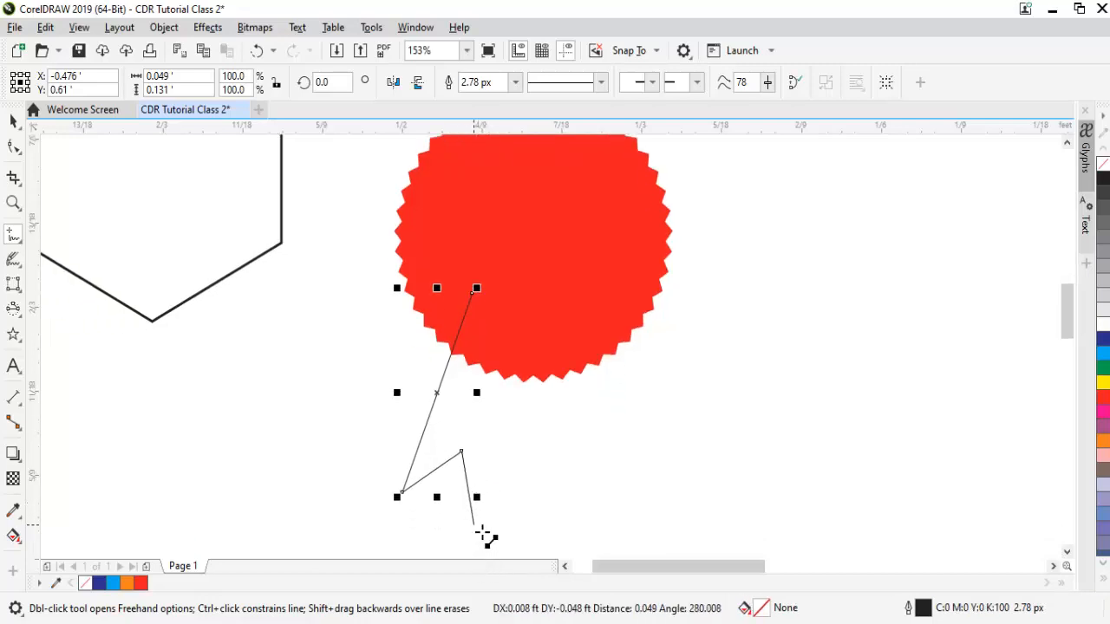
pyautogui.click(475, 524)
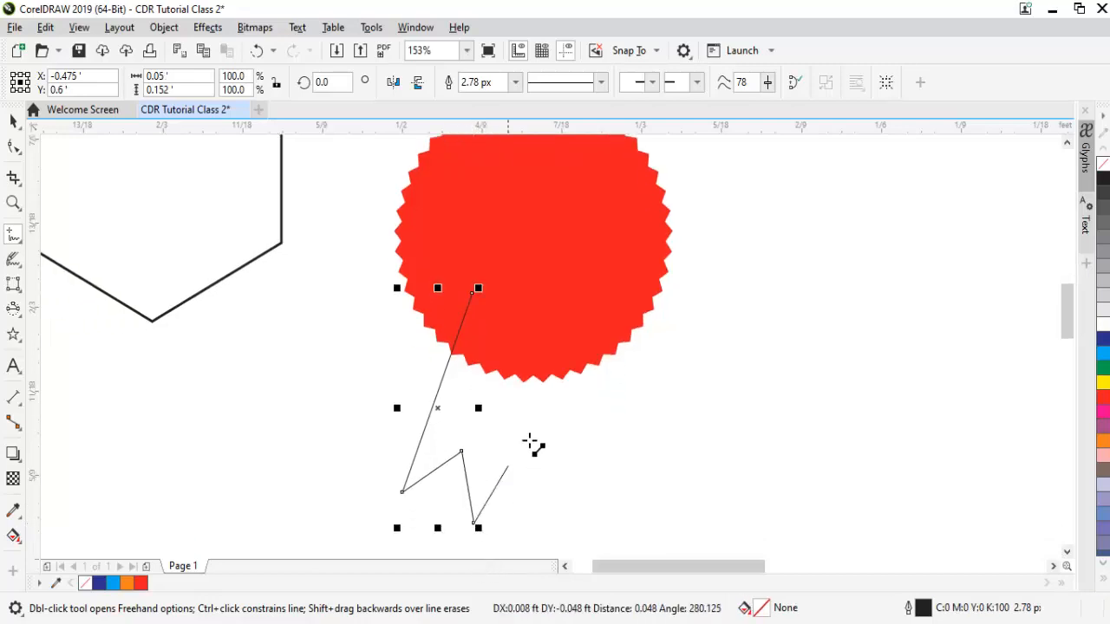
pyautogui.click(532, 340)
pyautogui.click(482, 300)
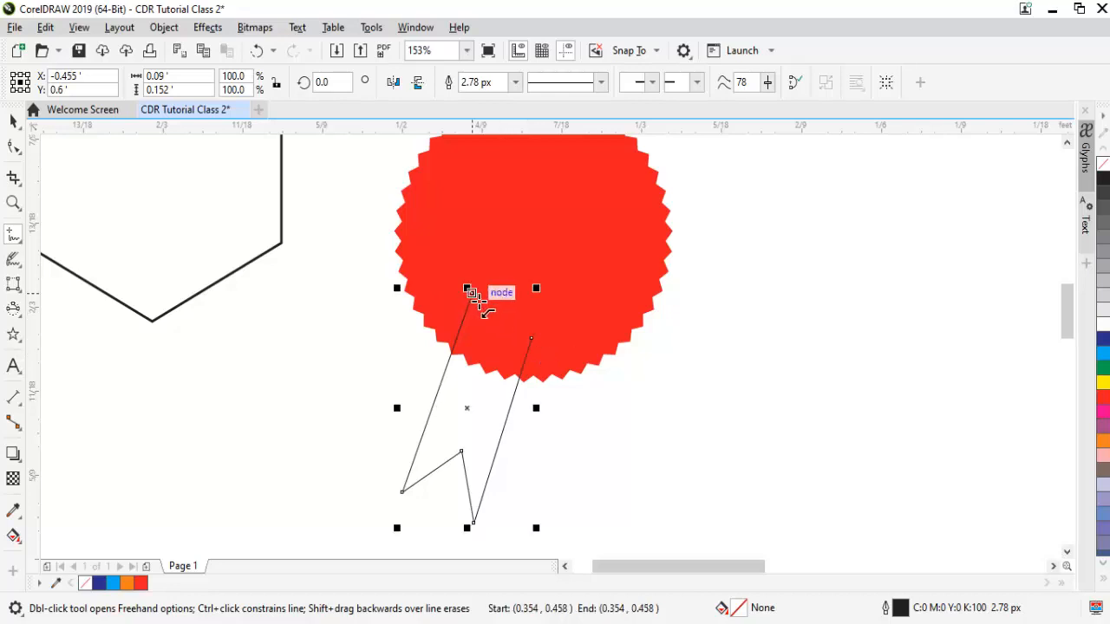
pyautogui.click(532, 340)
pyautogui.press('space')
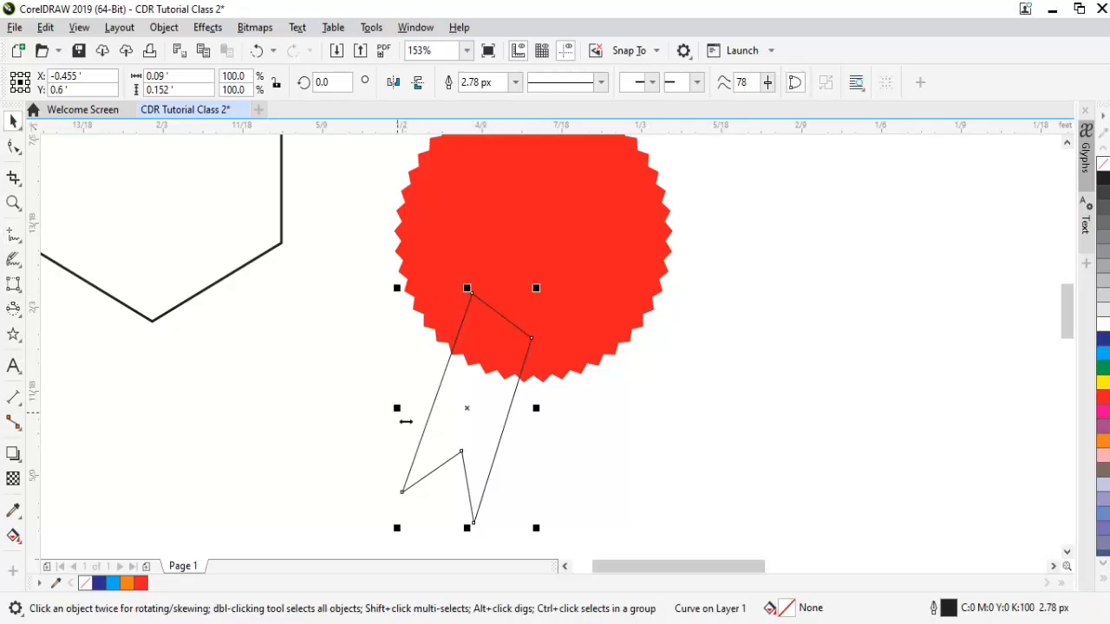
# Mirror-copy the ribbon, fill and outline both blue, send them behind the seal, and zoom out.
pyautogui.moveTo(405, 421); pyautogui.dragTo(562, 427)
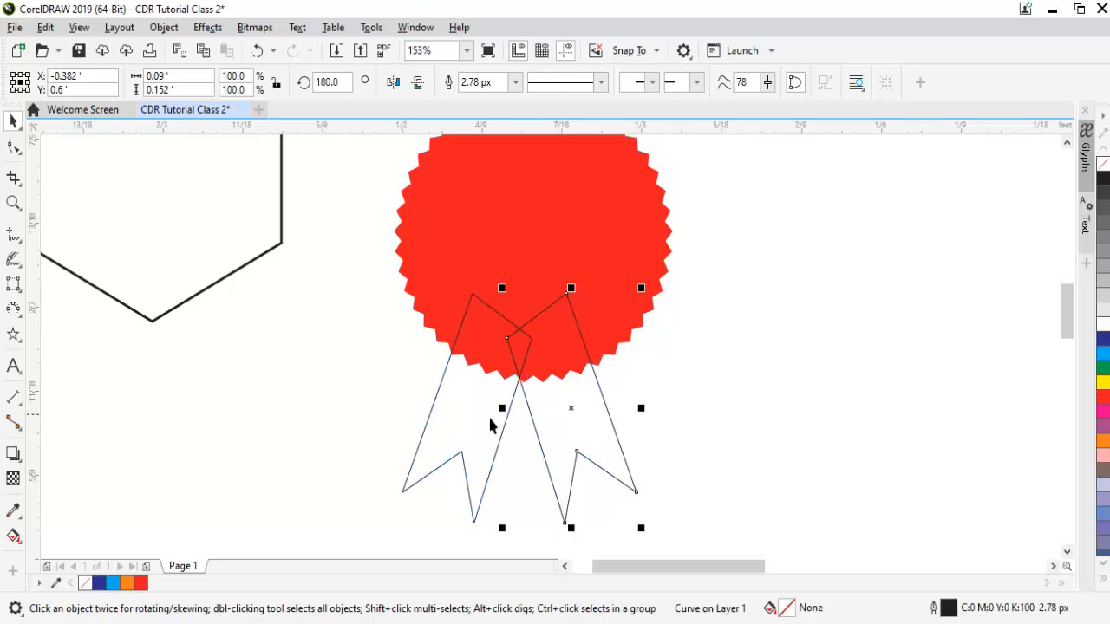
pyautogui.moveTo(486, 424); pyautogui.dragTo(503, 425)
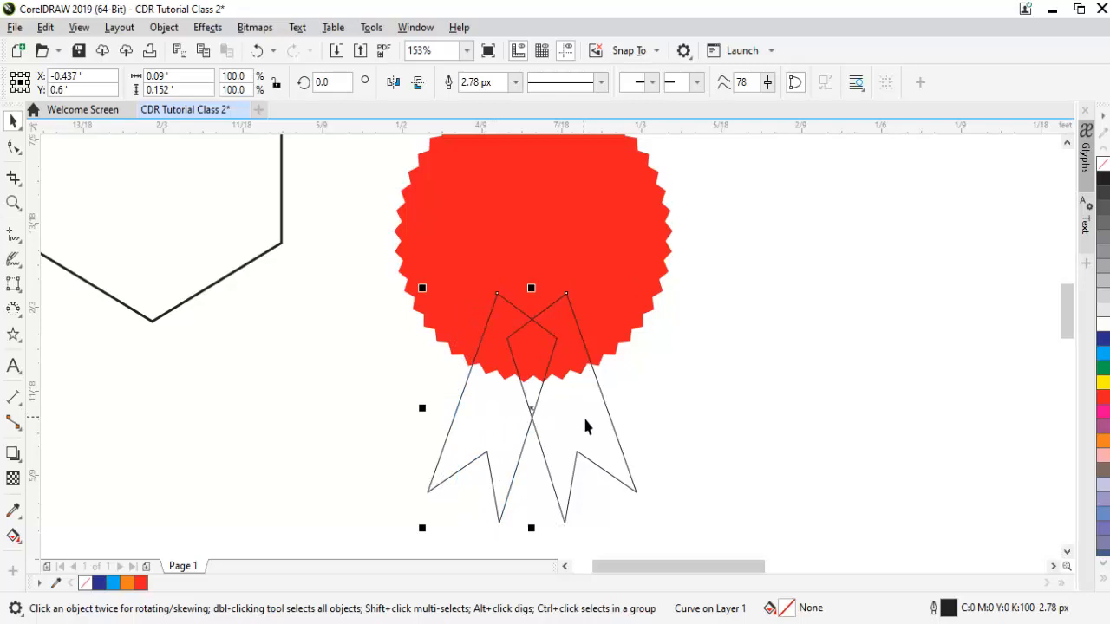
pyautogui.keyDown('shift'); pyautogui.click(613, 424); pyautogui.keyUp('shift')
pyautogui.click(1103, 344)
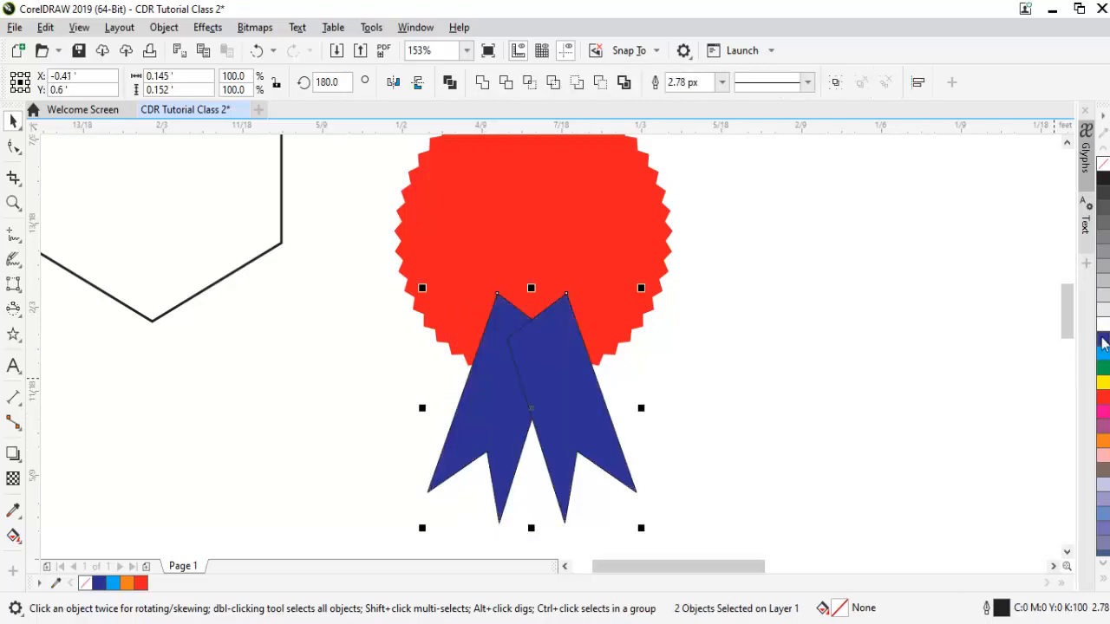
pyautogui.rightClick(1103, 344)
pyautogui.hotkey('shift', 'pagedown')
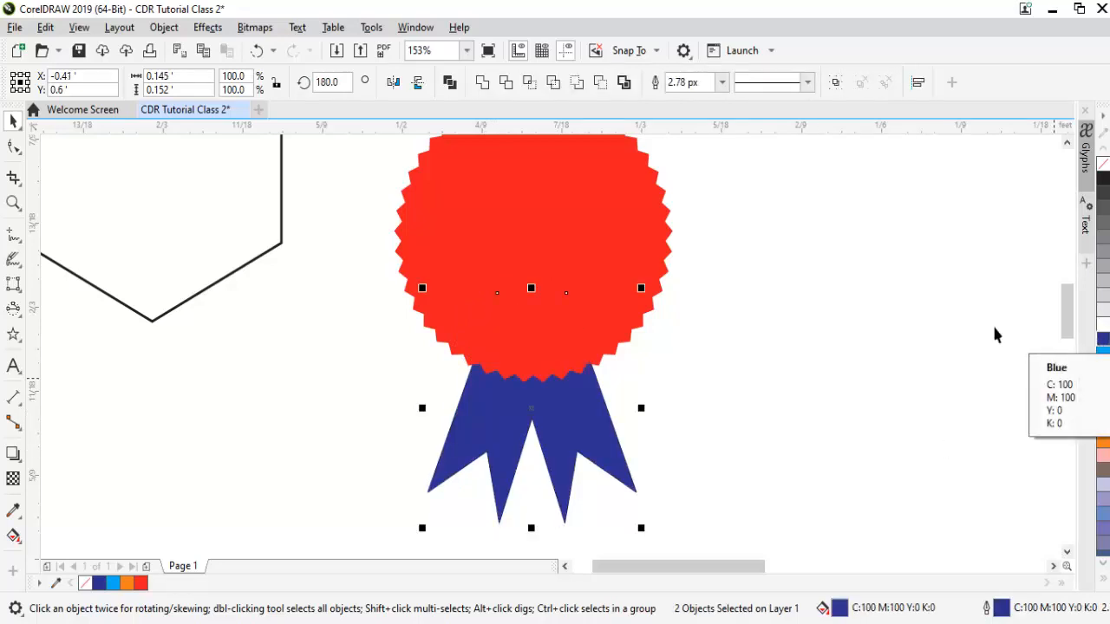
pyautogui.press('z')
pyautogui.rightClick(909, 349)
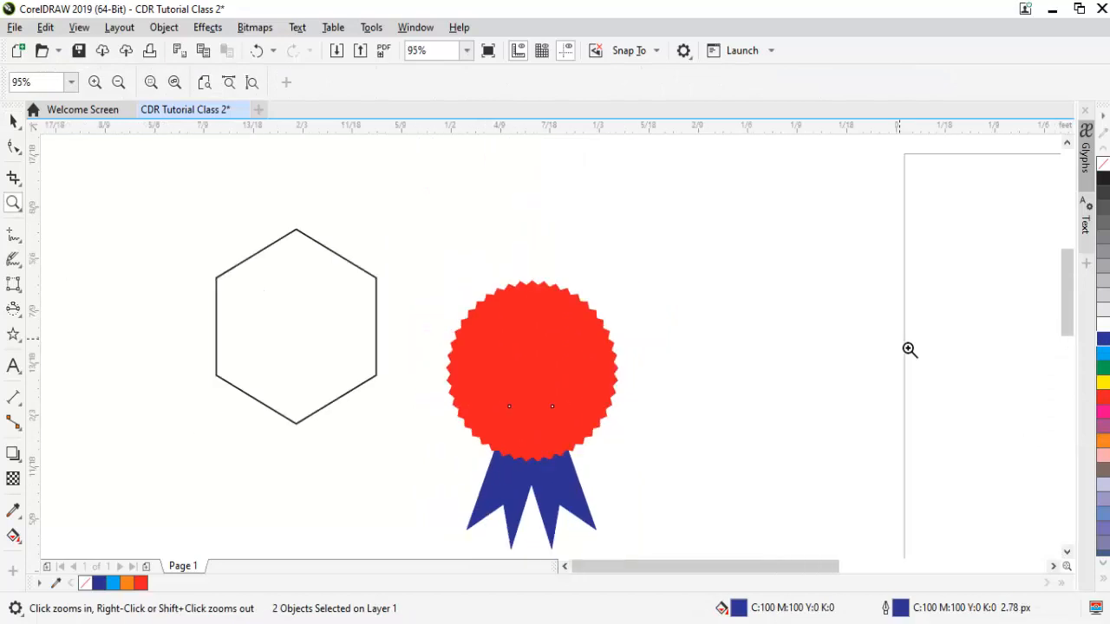
# Remove the ribbons and undo back to the plain star.
pyautogui.press('space')
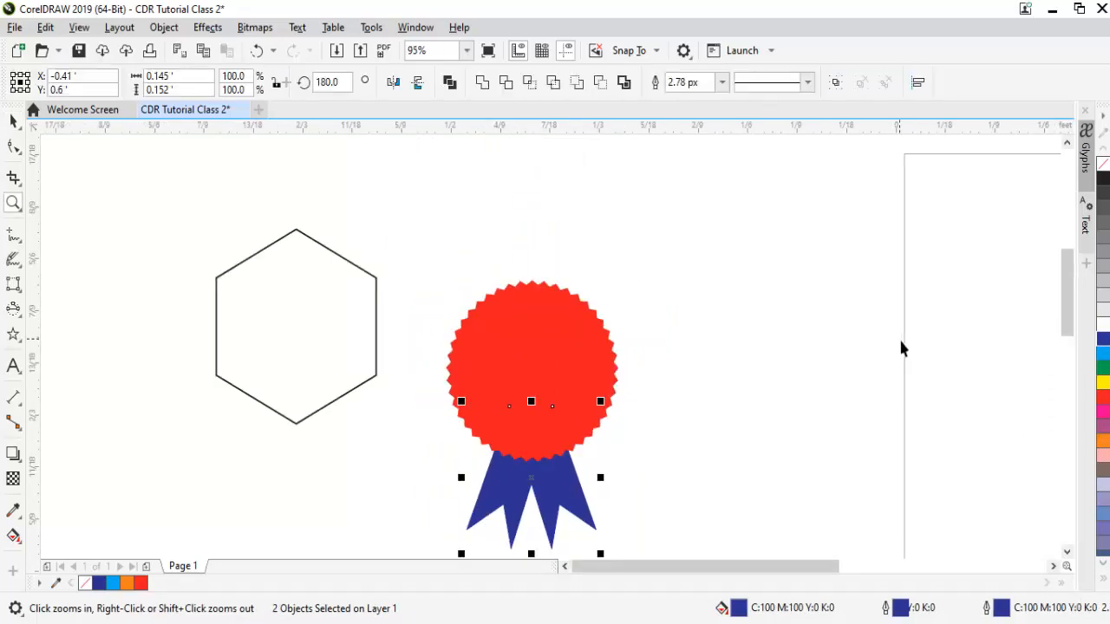
pyautogui.press('Delete')
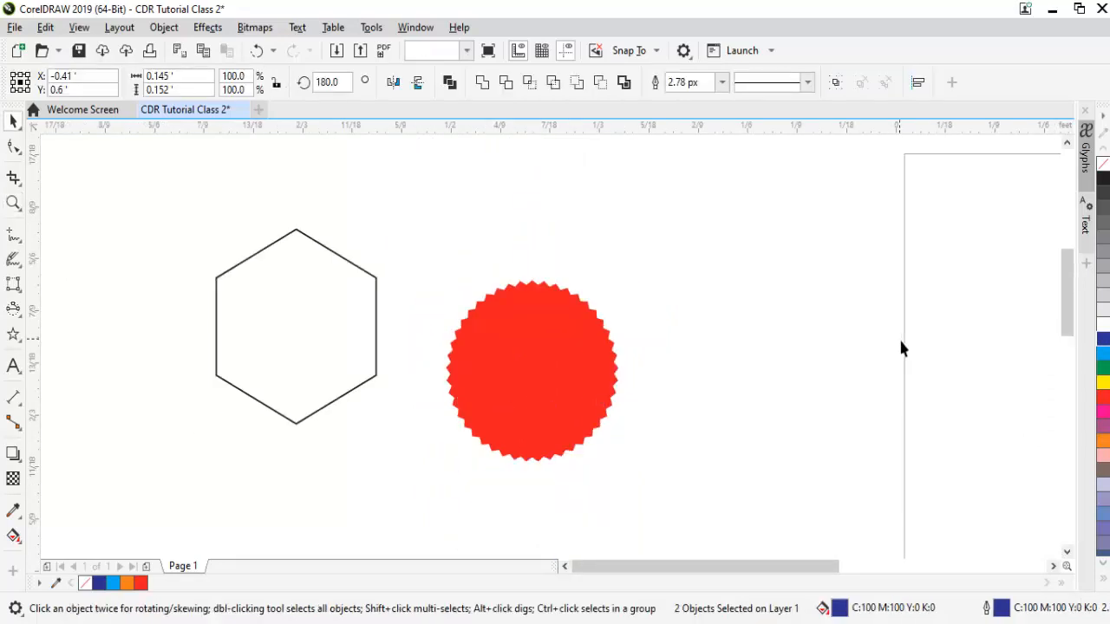
pyautogui.hotkey('ctrl', 'z')
pyautogui.hotkey('ctrl', 'z')
pyautogui.hotkey('ctrl', 'z')
pyautogui.hotkey('ctrl', 'z')
pyautogui.hotkey('ctrl', 'z')
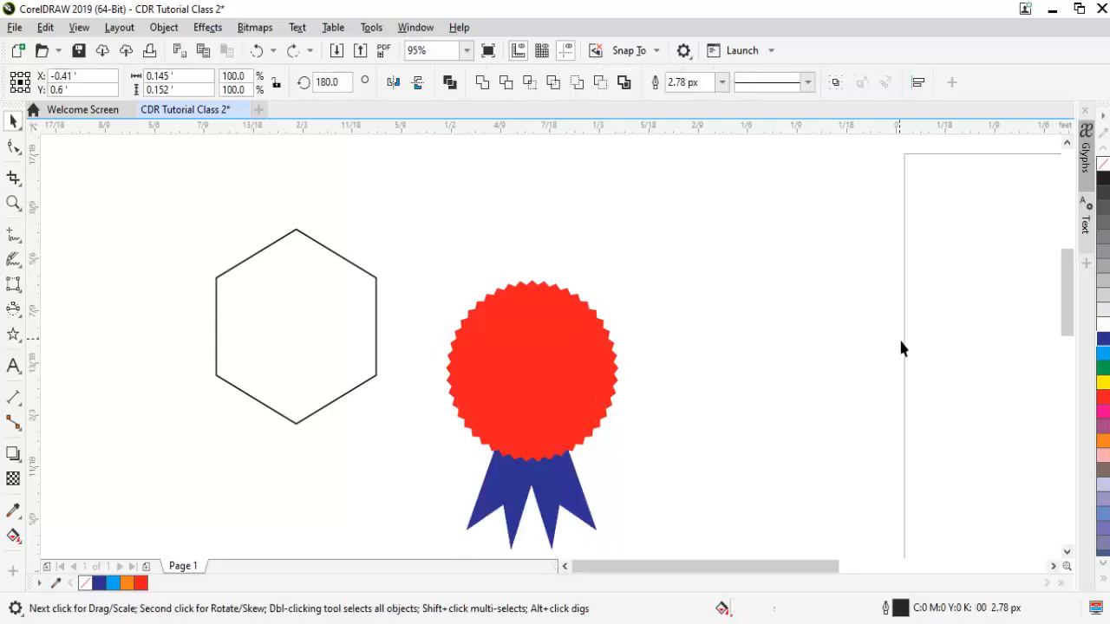
pyautogui.hotkey('ctrl', 'z')
pyautogui.hotkey('ctrl', 'z')
pyautogui.hotkey('ctrl', 'z')
pyautogui.hotkey('ctrl', 'z')
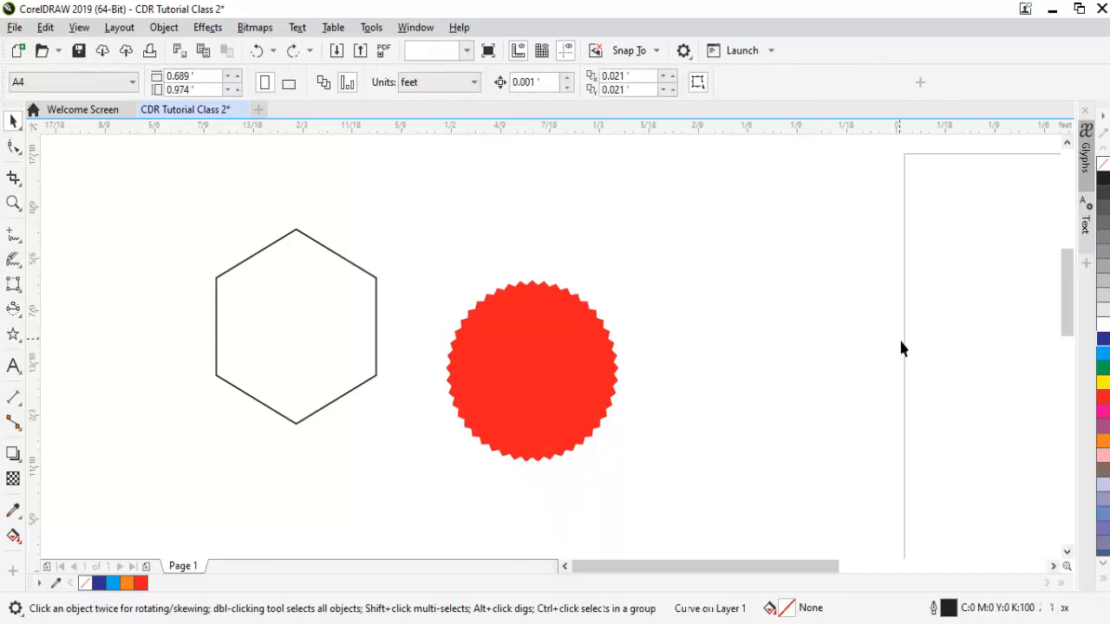
pyautogui.hotkey('ctrl', 'z')
pyautogui.hotkey('ctrl', 'z')
pyautogui.hotkey('ctrl', 'z')
pyautogui.hotkey('ctrl', 'z')
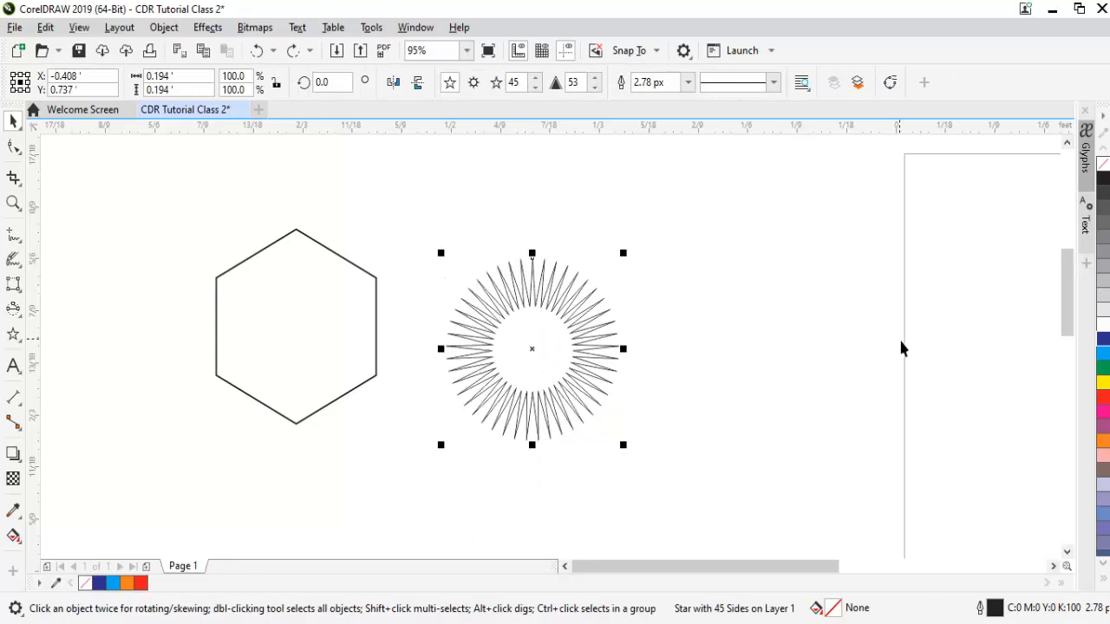
pyautogui.hotkey('ctrl', 'z')
pyautogui.hotkey('ctrl', 'z')
pyautogui.hotkey('ctrl', 'z')
pyautogui.hotkey('ctrl', 'z')
pyautogui.hotkey('ctrl', 'z')
pyautogui.hotkey('ctrl', 'z')
pyautogui.hotkey('ctrl', 'z')
pyautogui.hotkey('ctrl', 'z')
pyautogui.hotkey('ctrl', 'z')
pyautogui.hotkey('ctrl', 'z')
pyautogui.hotkey('ctrl', 'z')
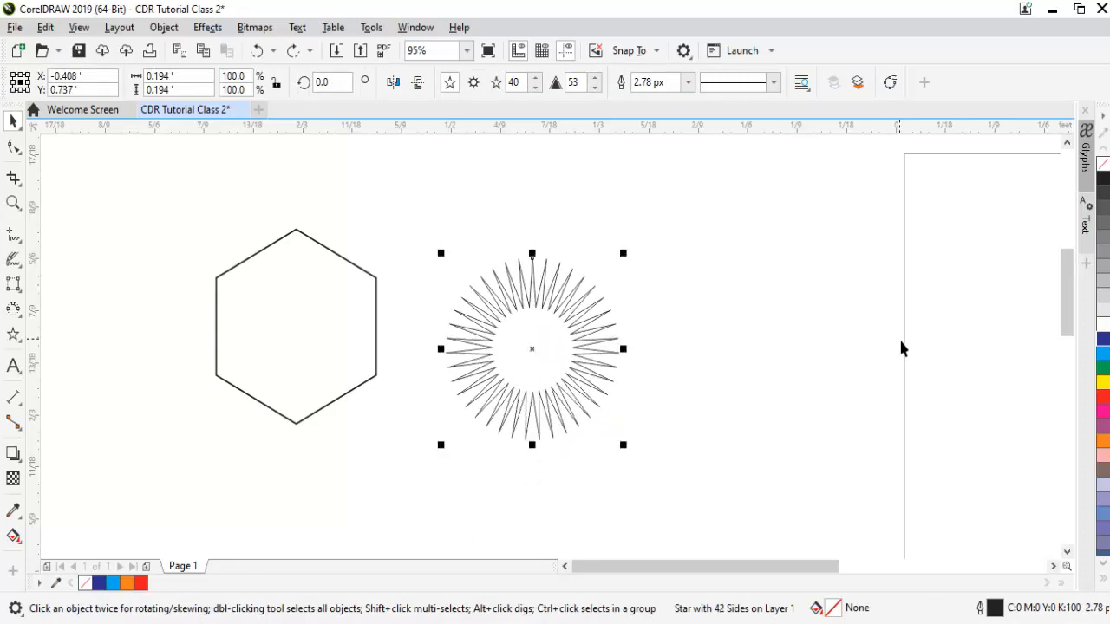
pyautogui.hotkey('ctrl', 'z')
pyautogui.hotkey('ctrl', 'z')
pyautogui.hotkey('ctrl', 'z')
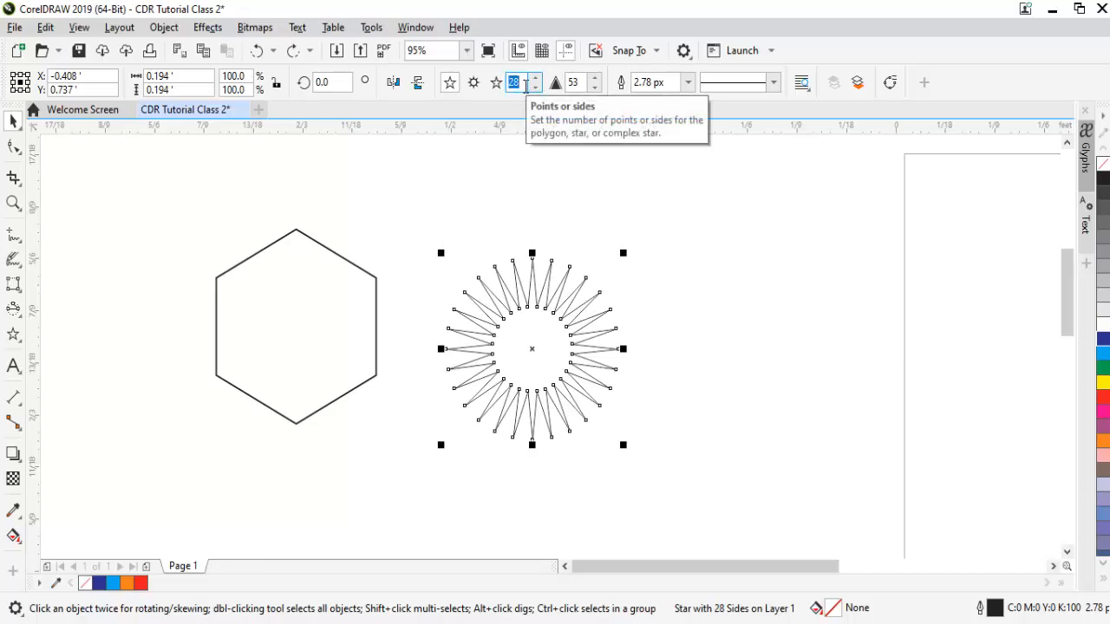
# Set the star's point count to 5.
pyautogui.write('5')
pyautogui.press('Return')
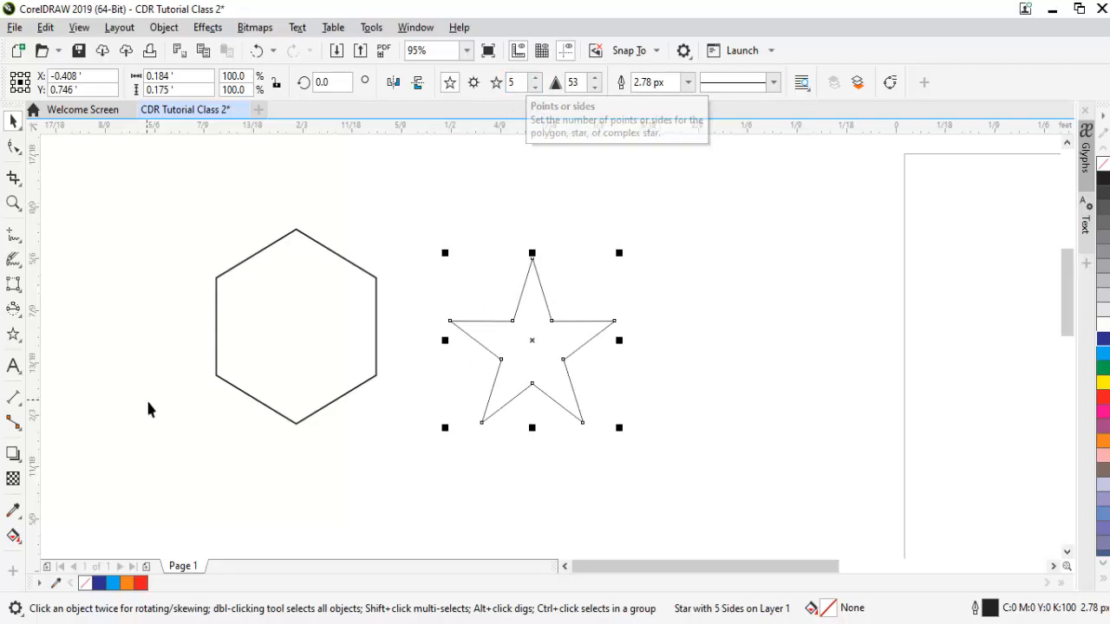
pyautogui.click(19, 341)
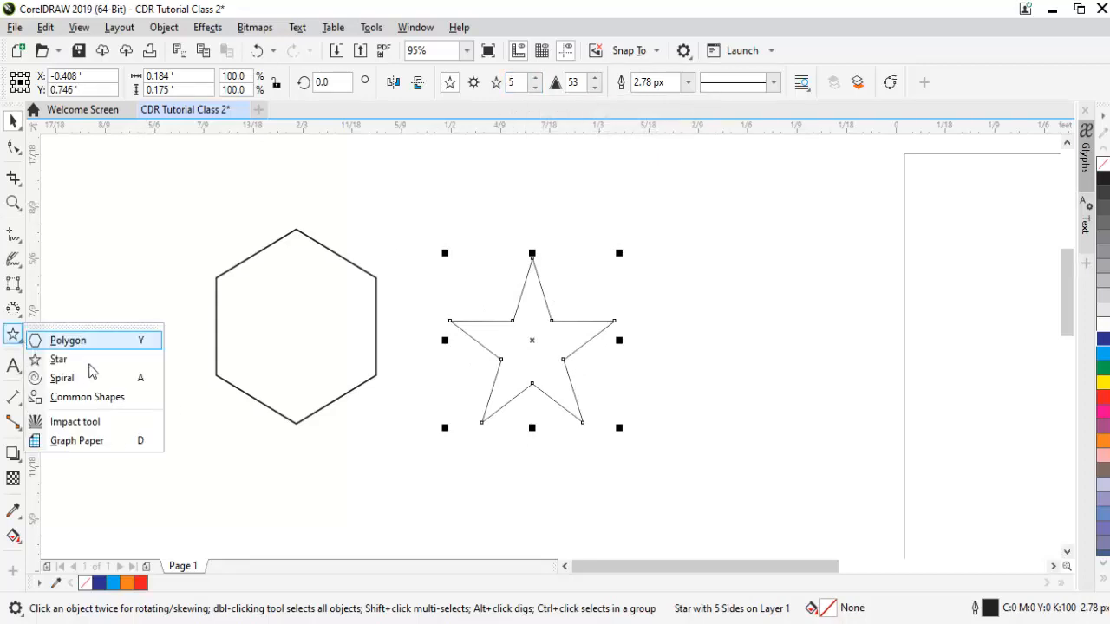
pyautogui.click(122, 378)
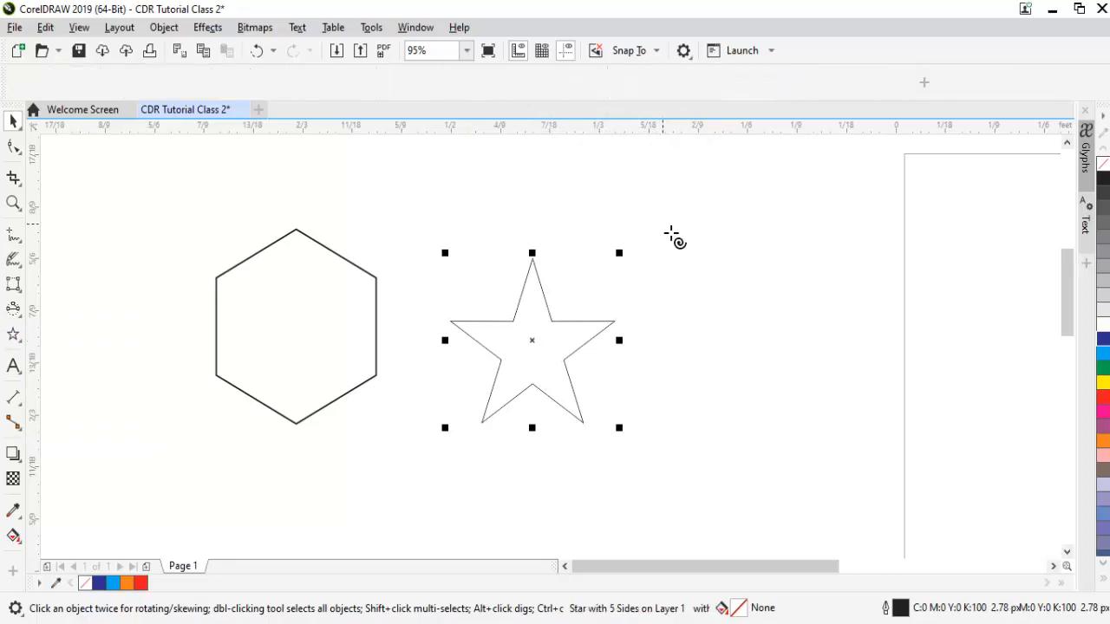
pyautogui.moveTo(664, 227); pyautogui.dragTo(852, 428)
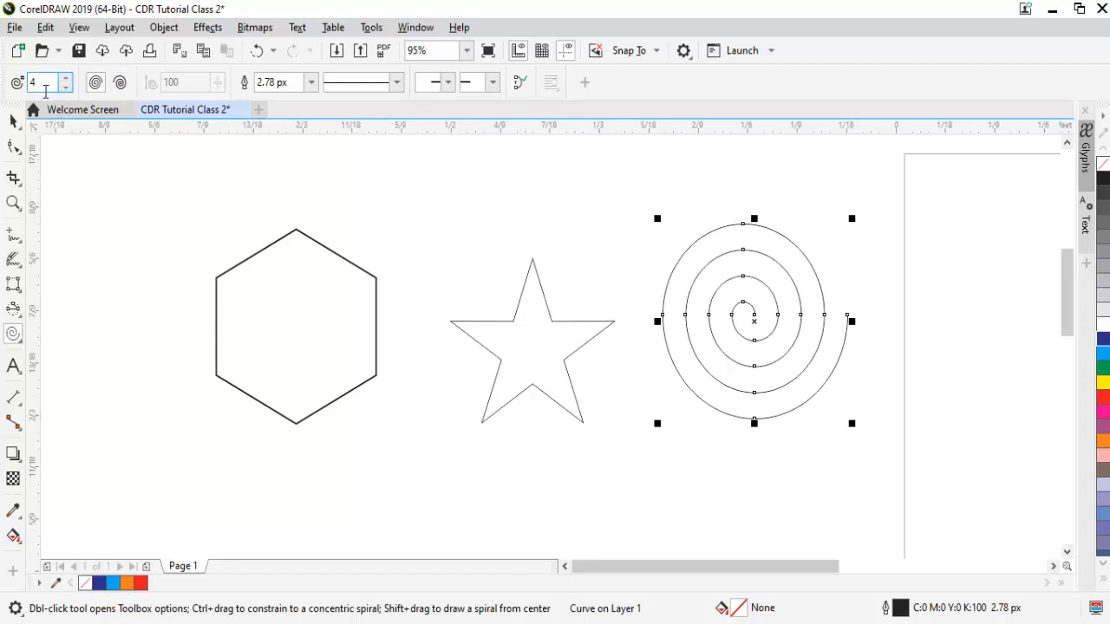
pyautogui.write('2')
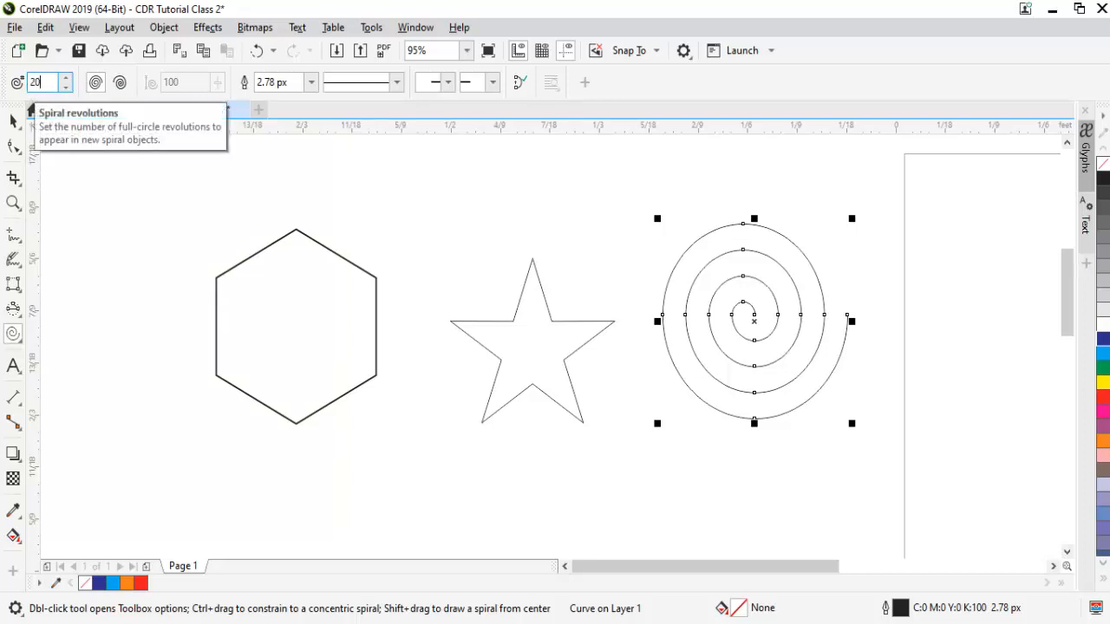
pyautogui.click(64, 78)
pyautogui.click(64, 78)
pyautogui.click(64, 78)
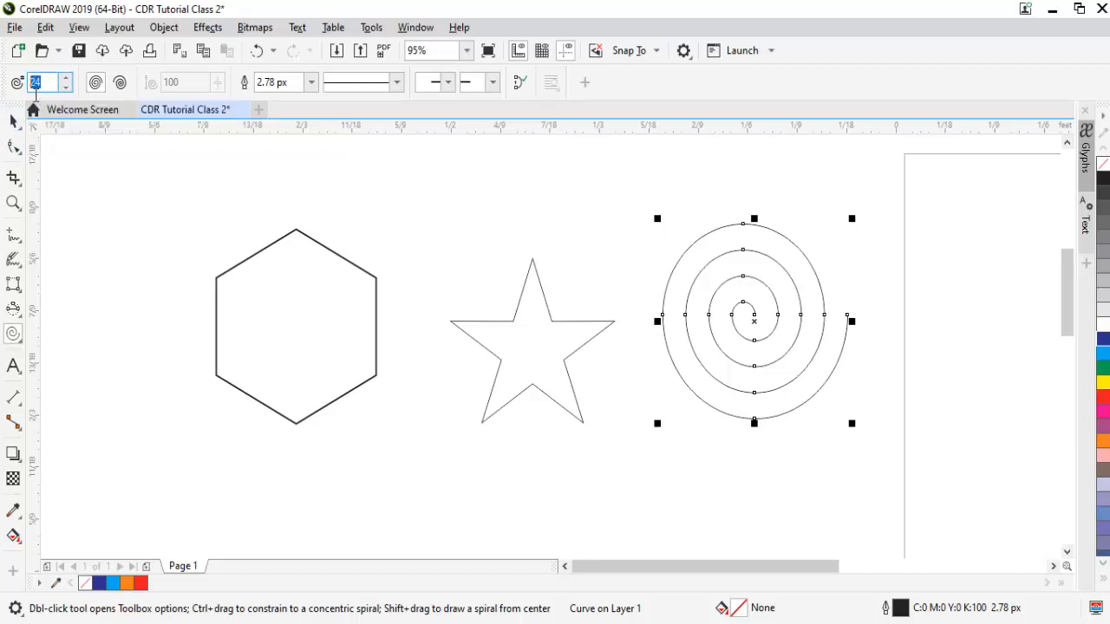
pyautogui.write('4')
pyautogui.press('Return')
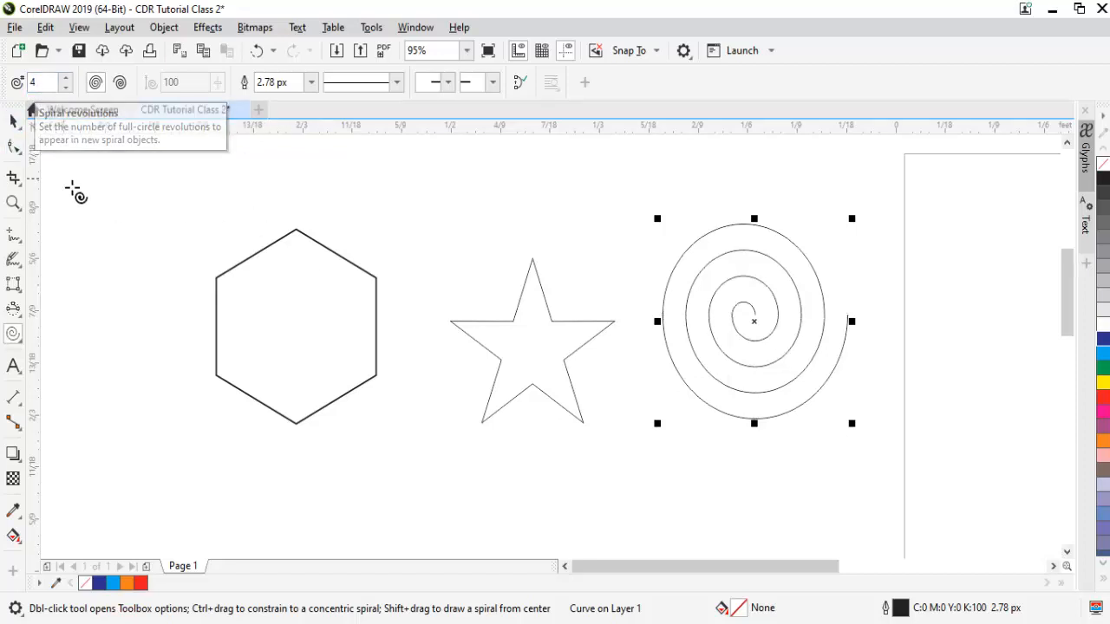
pyautogui.click(11, 124)
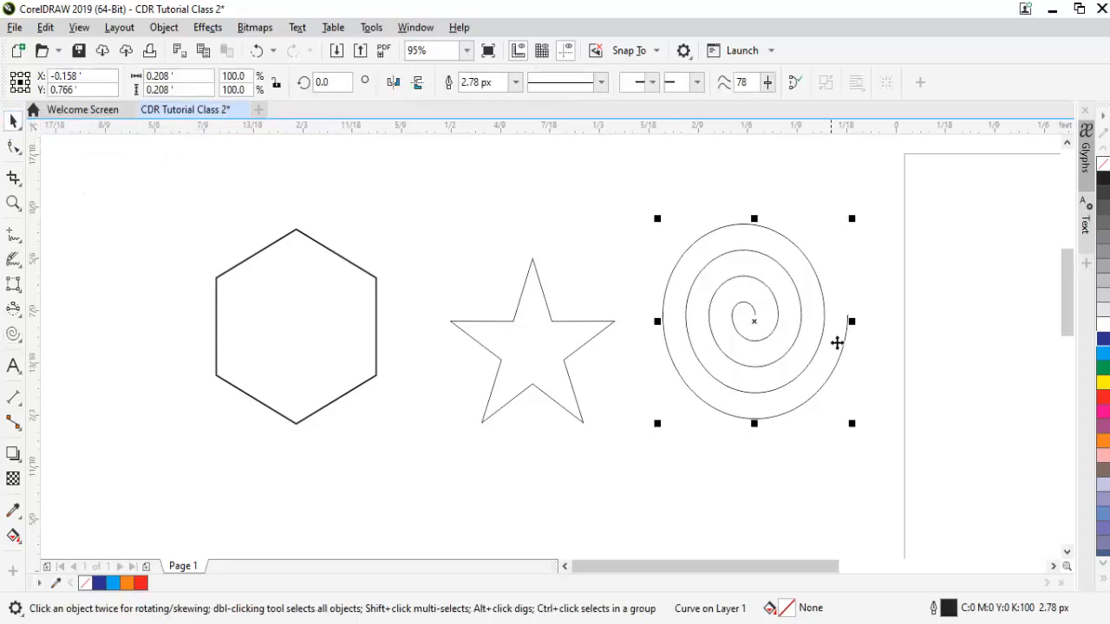
pyautogui.press('a')
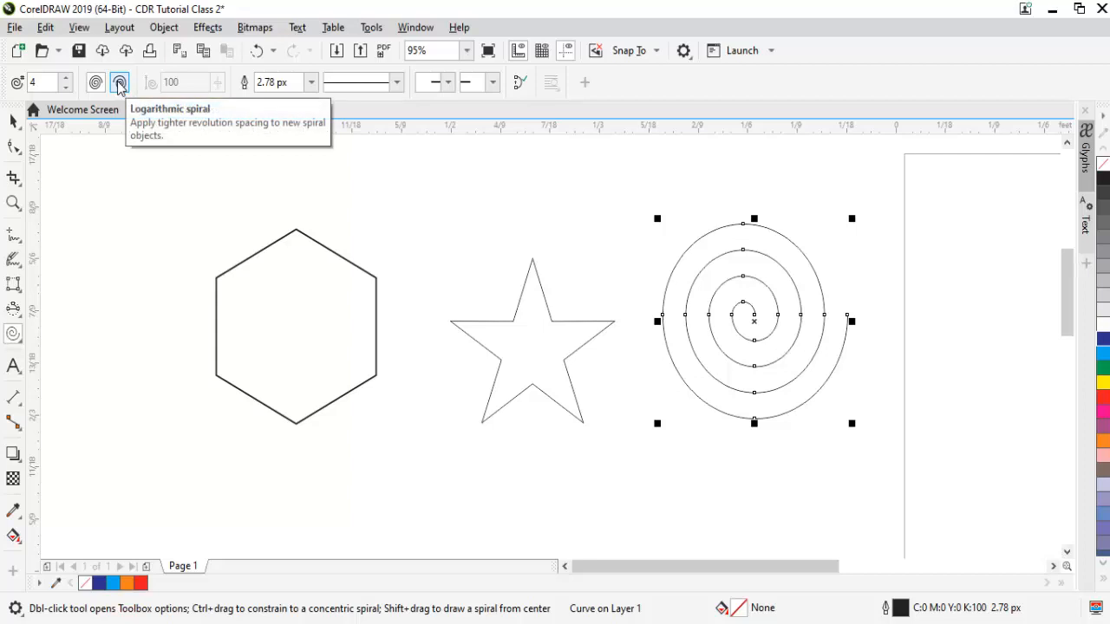
pyautogui.click(96, 82)
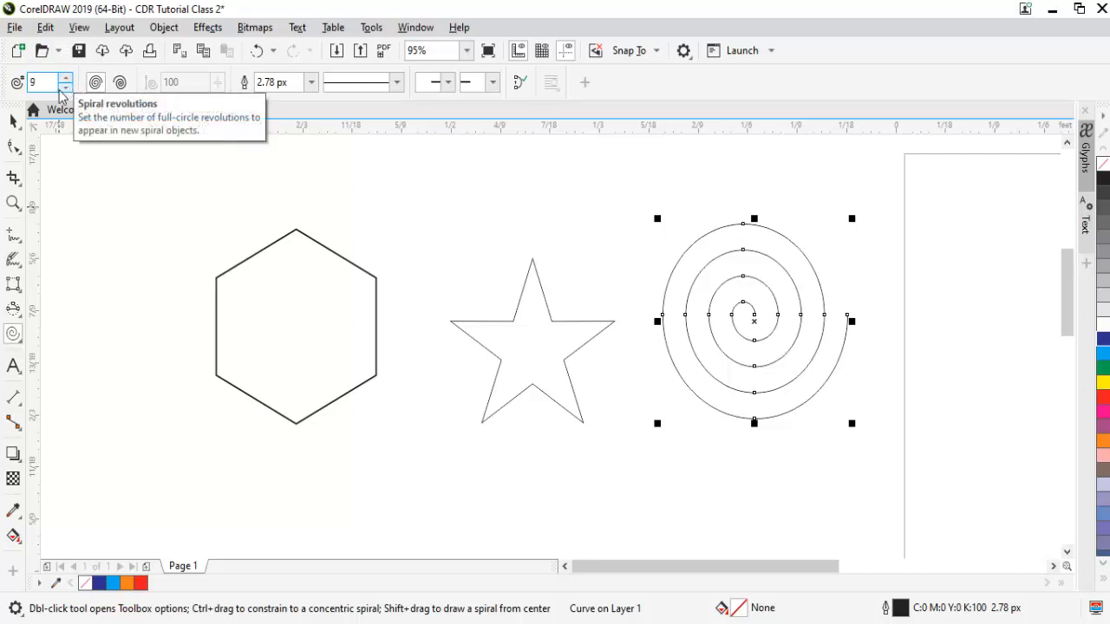
pyautogui.click(13, 120)
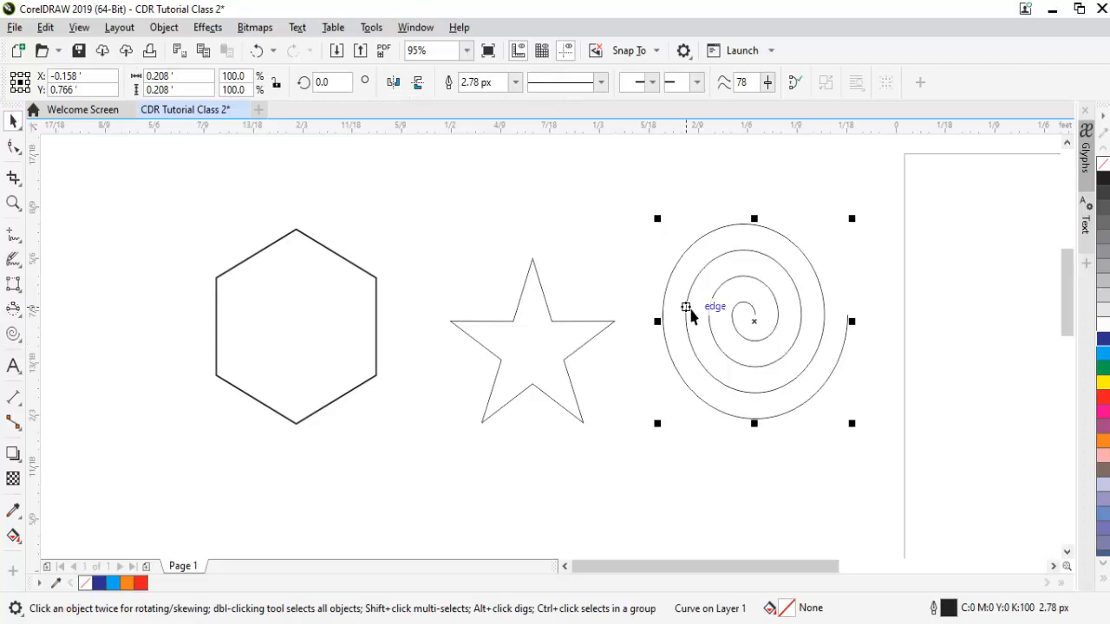
pyautogui.press('Delete')
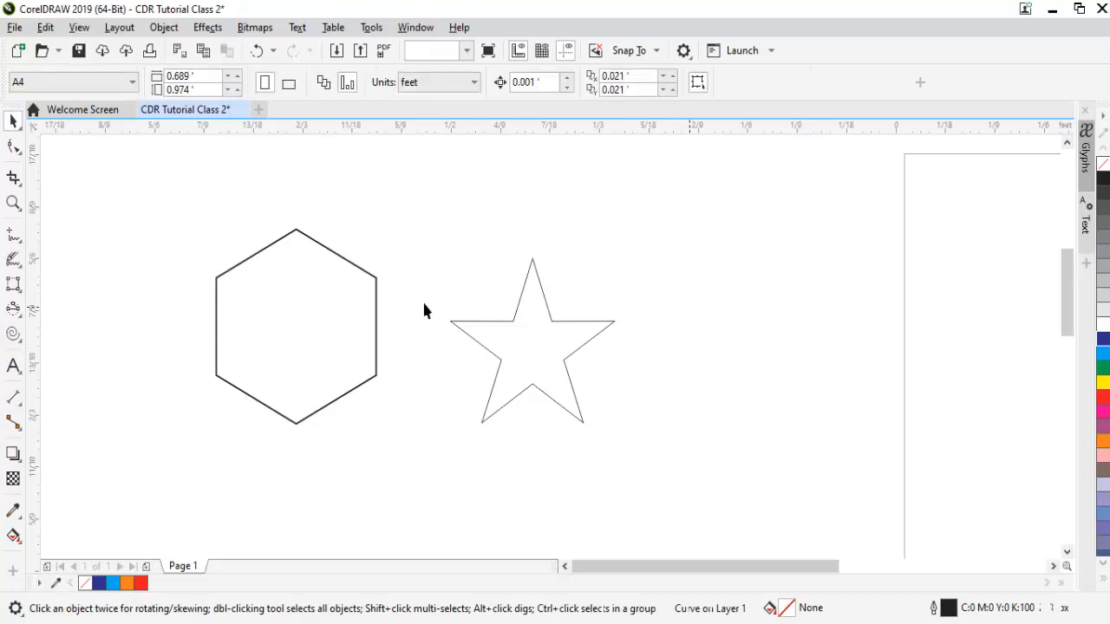
# Draw a Perfect Shapes teardrop right of the star, then select all and delete everything.
pyautogui.click(13, 335)
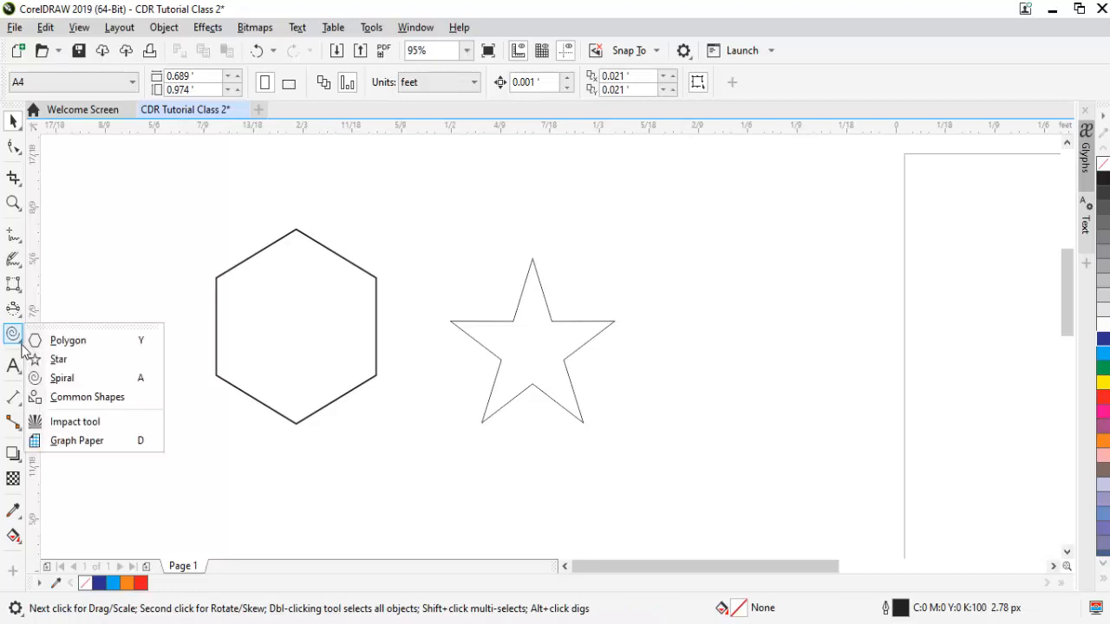
pyautogui.click(96, 397)
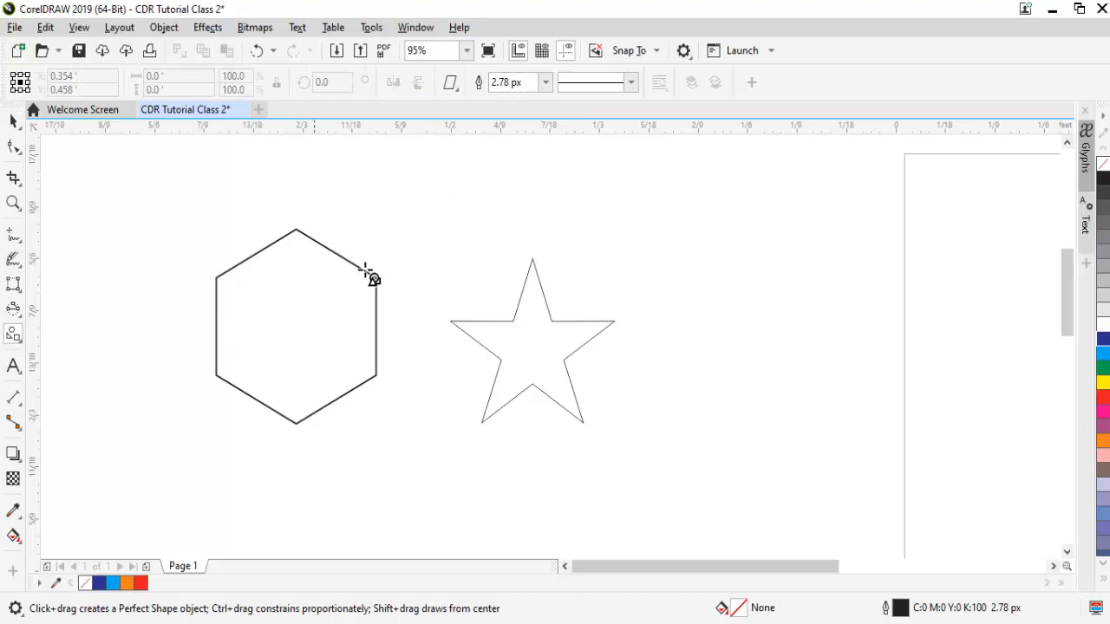
pyautogui.click(460, 92)
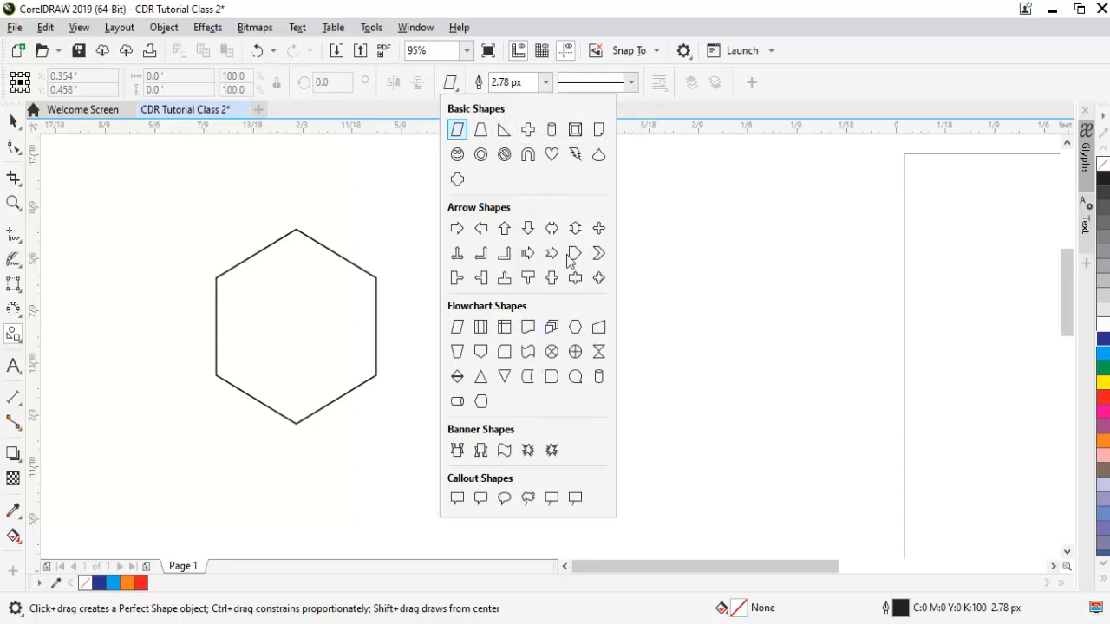
pyautogui.click(598, 155)
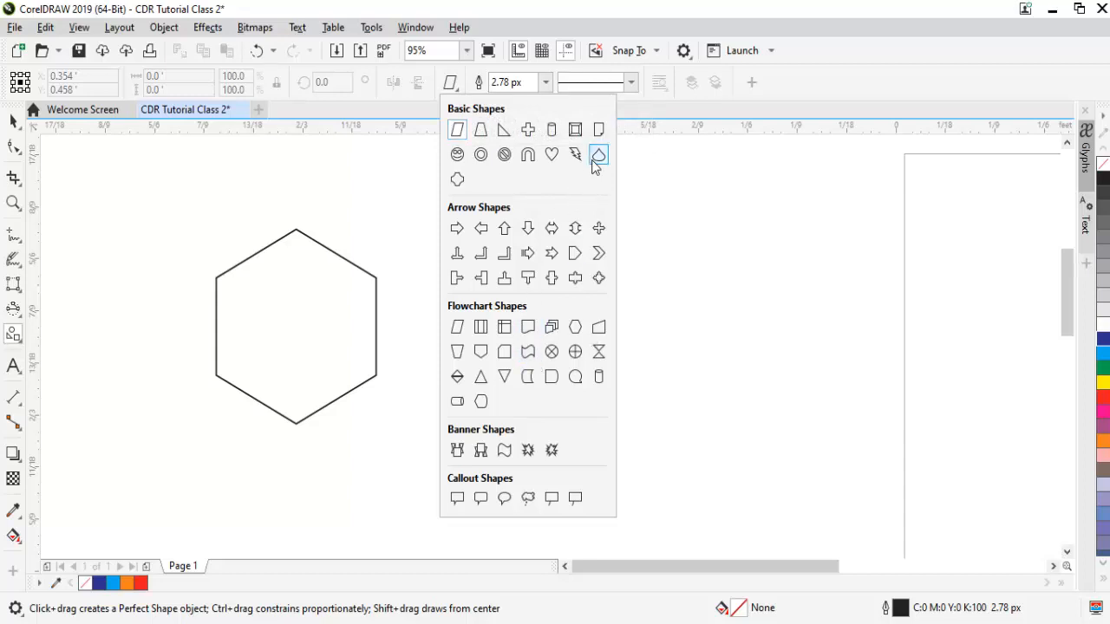
pyautogui.moveTo(665, 191); pyautogui.dragTo(737, 334)
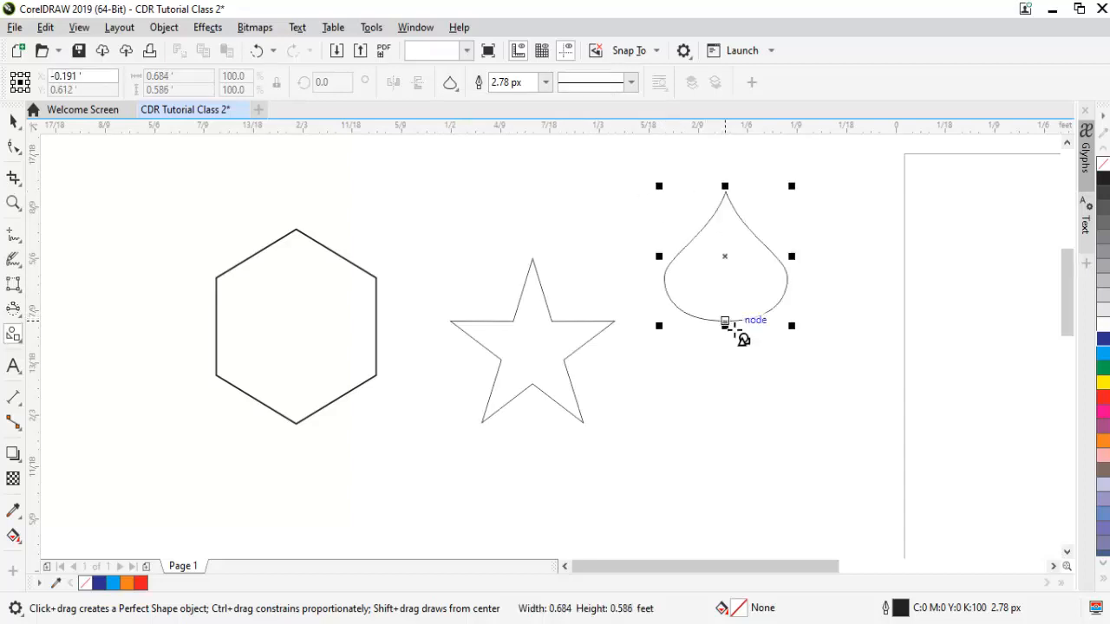
pyautogui.hotkey('ctrl', 'a')
pyautogui.press('Delete')
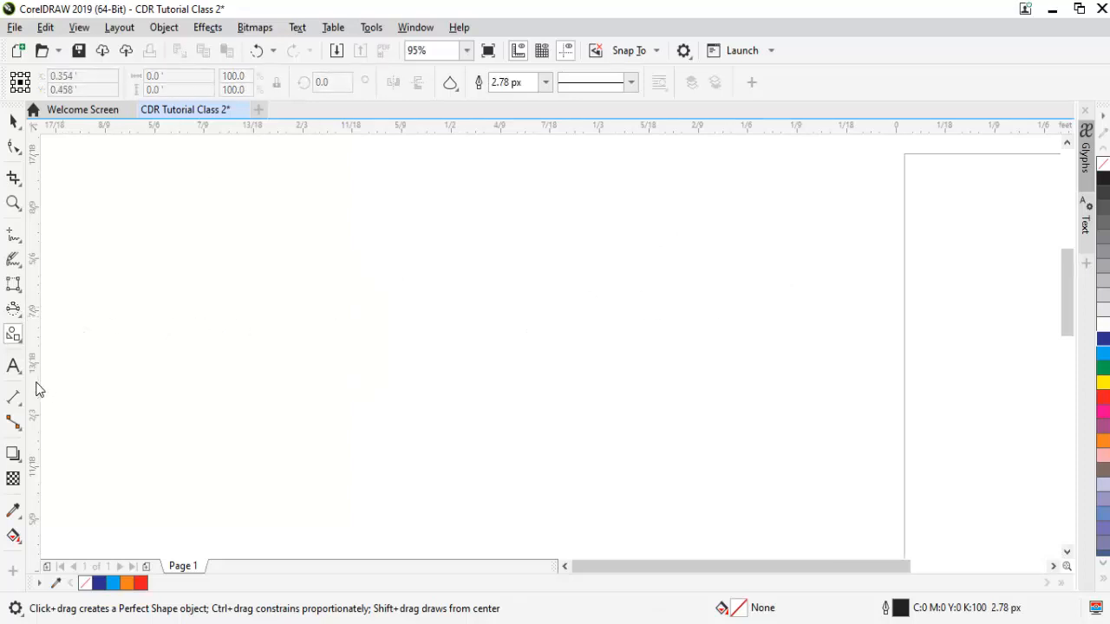
# Browse the Ellipse, LiveSketch, Artistic Media, curve and Polygon tools, ending on the Text tool.
pyautogui.click(19, 318)
pyautogui.click(20, 291)
pyautogui.click(20, 299)
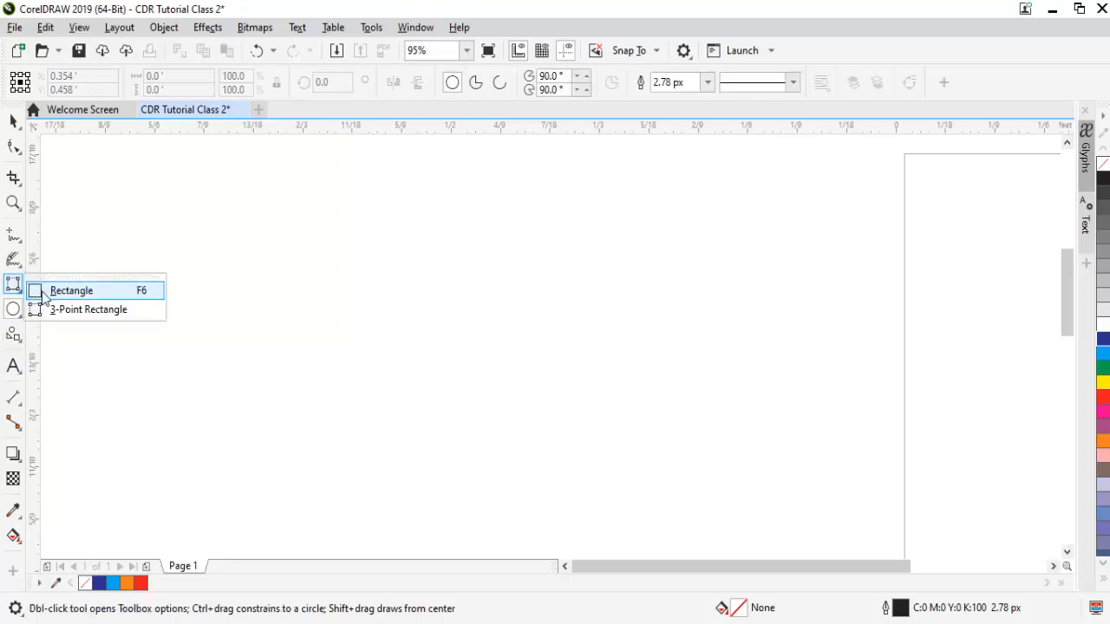
pyautogui.click(19, 266)
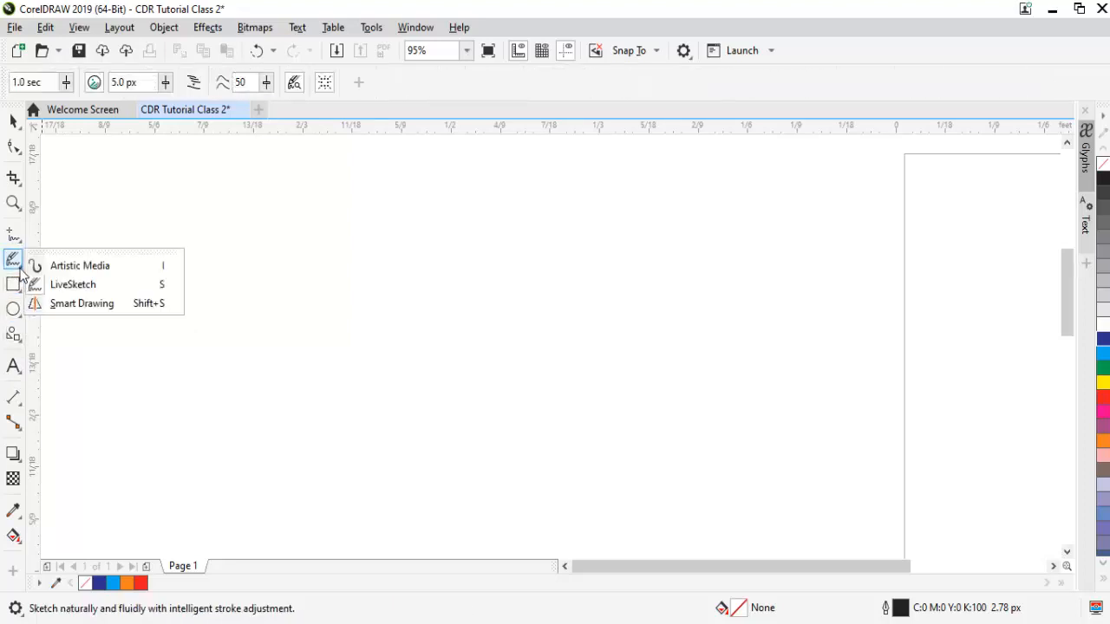
pyautogui.click(58, 269)
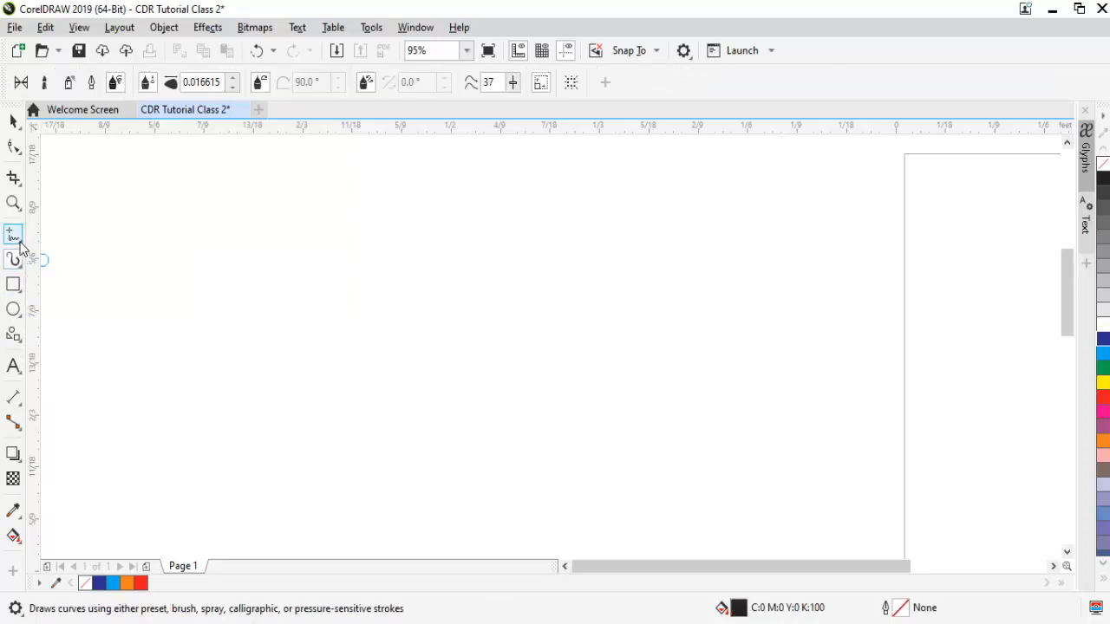
pyautogui.click(21, 244)
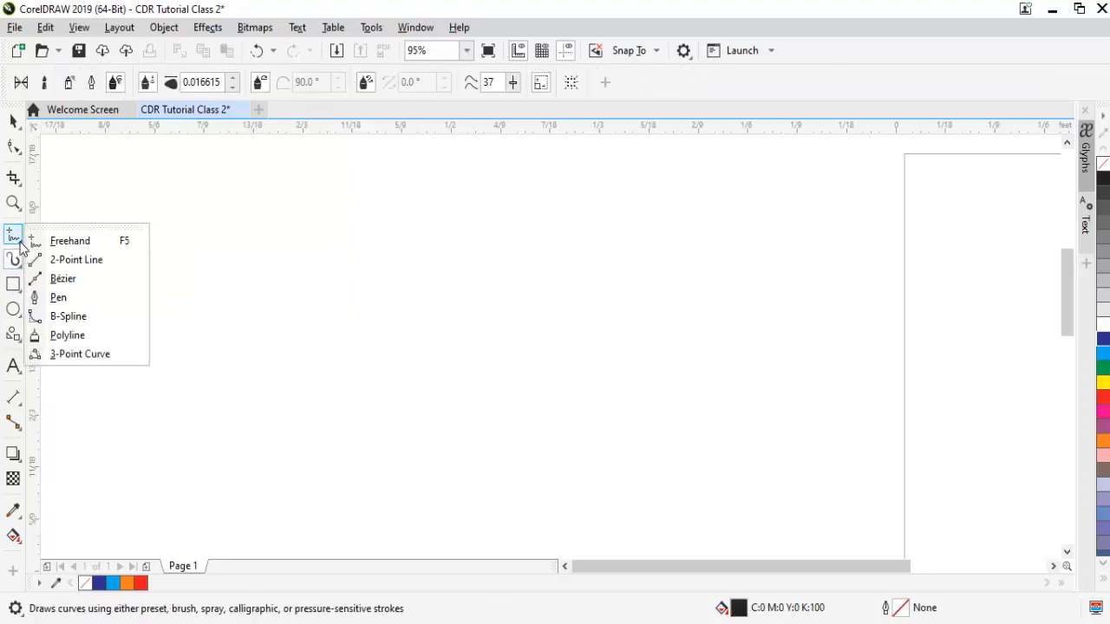
pyautogui.click(20, 341)
pyautogui.click(55, 341)
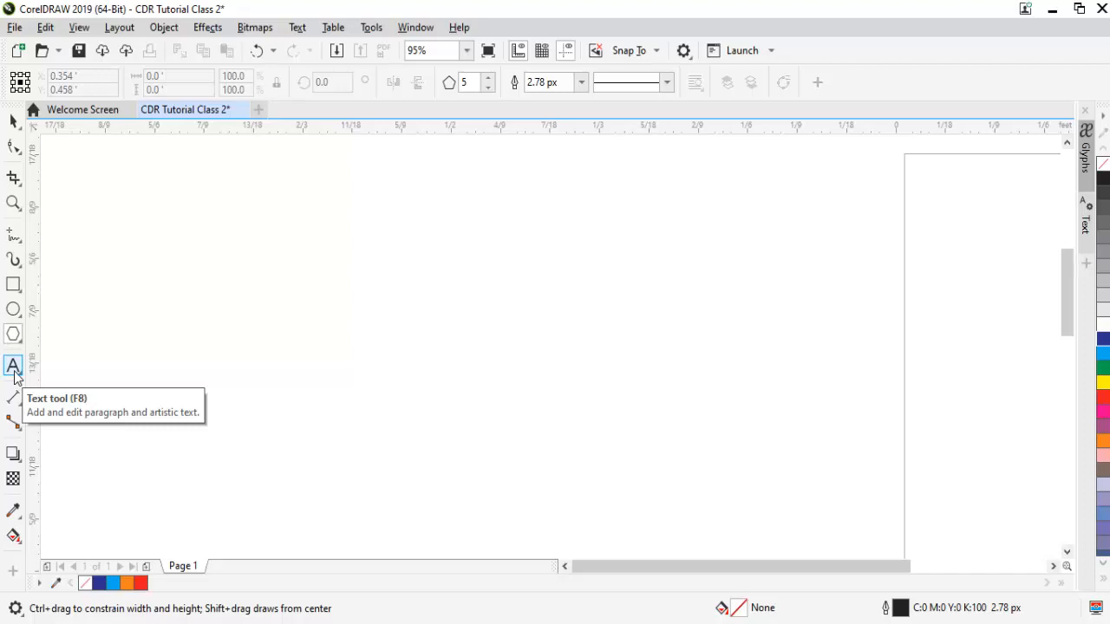
pyautogui.click(14, 367)
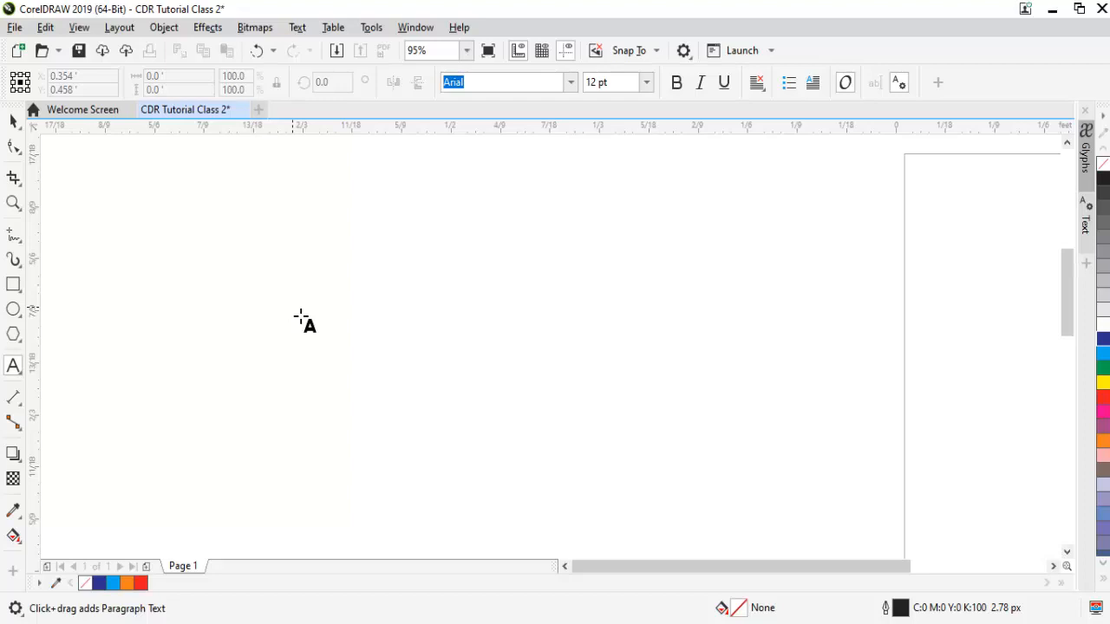
# Type 'how are you and how are doing?' on the page, fixing the 'doign' typo.
pyautogui.click(335, 316)
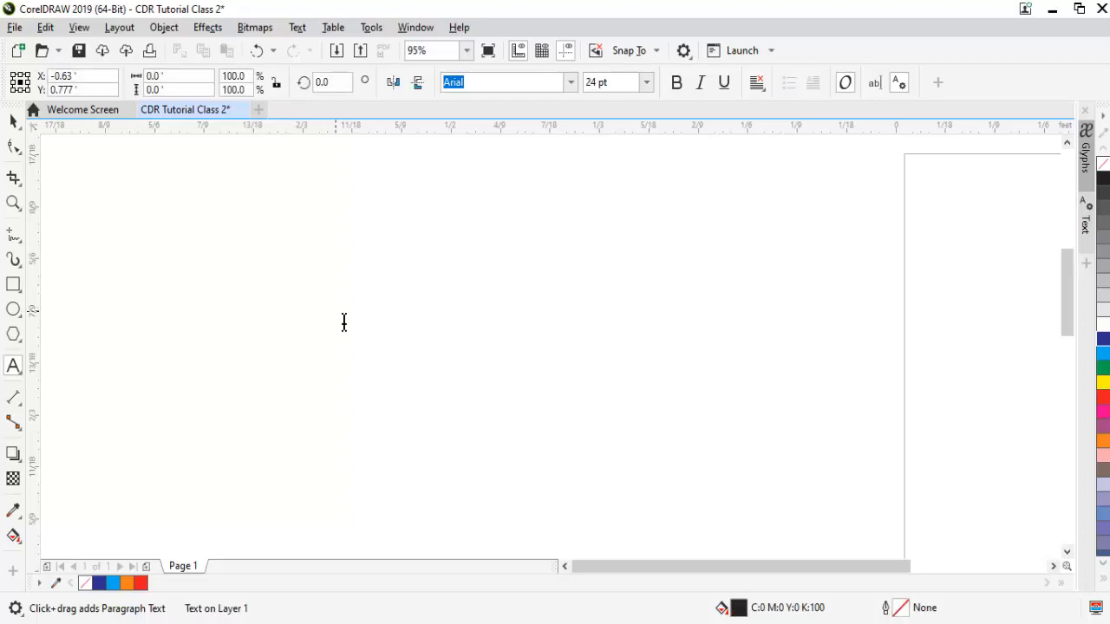
pyautogui.write('how ar')
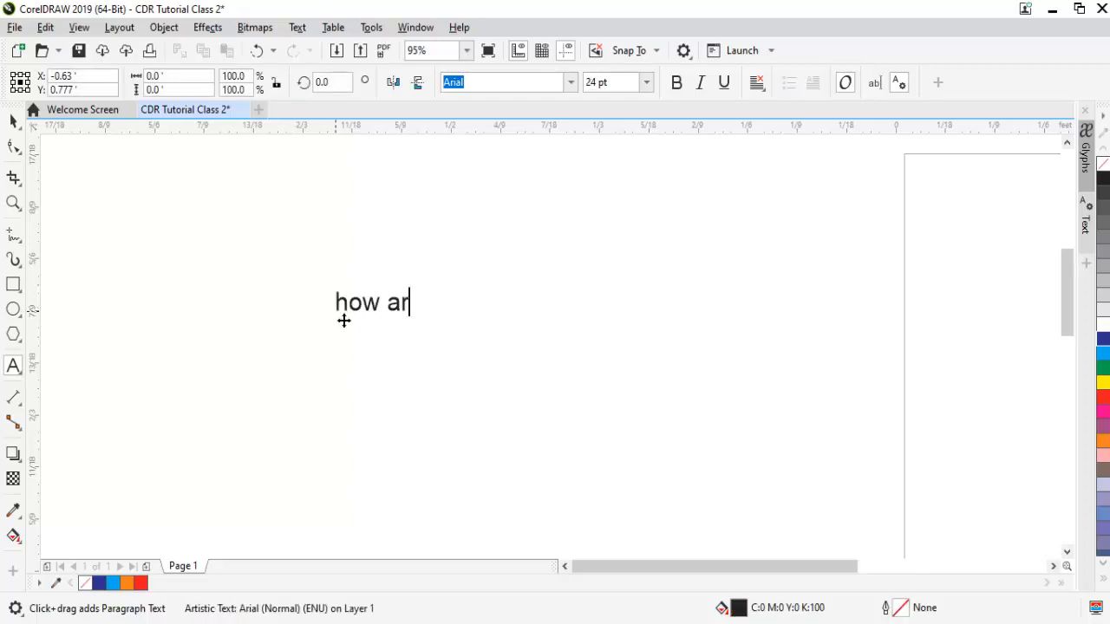
pyautogui.write('e you and h')
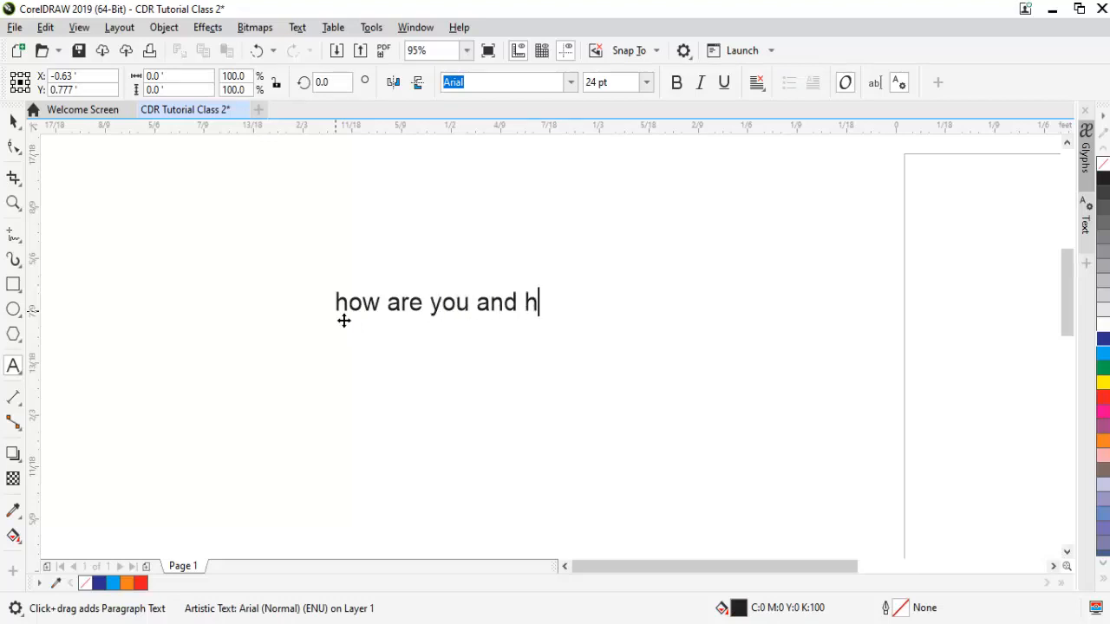
pyautogui.write('ow are doign')
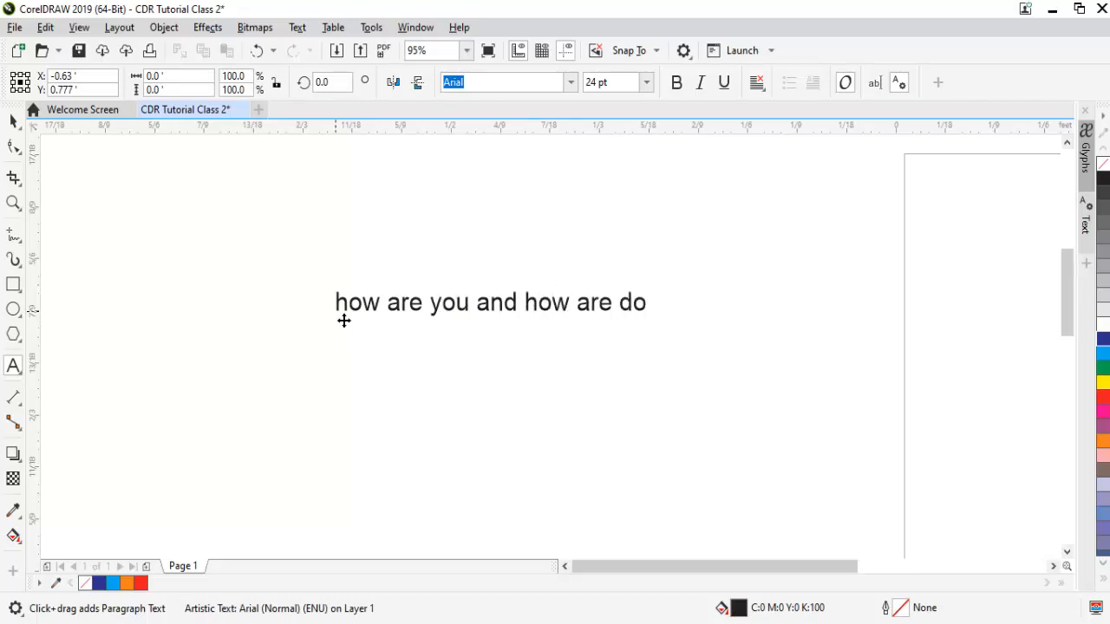
pyautogui.press('BackSpace')
pyautogui.press('BackSpace')
pyautogui.write('ng?')
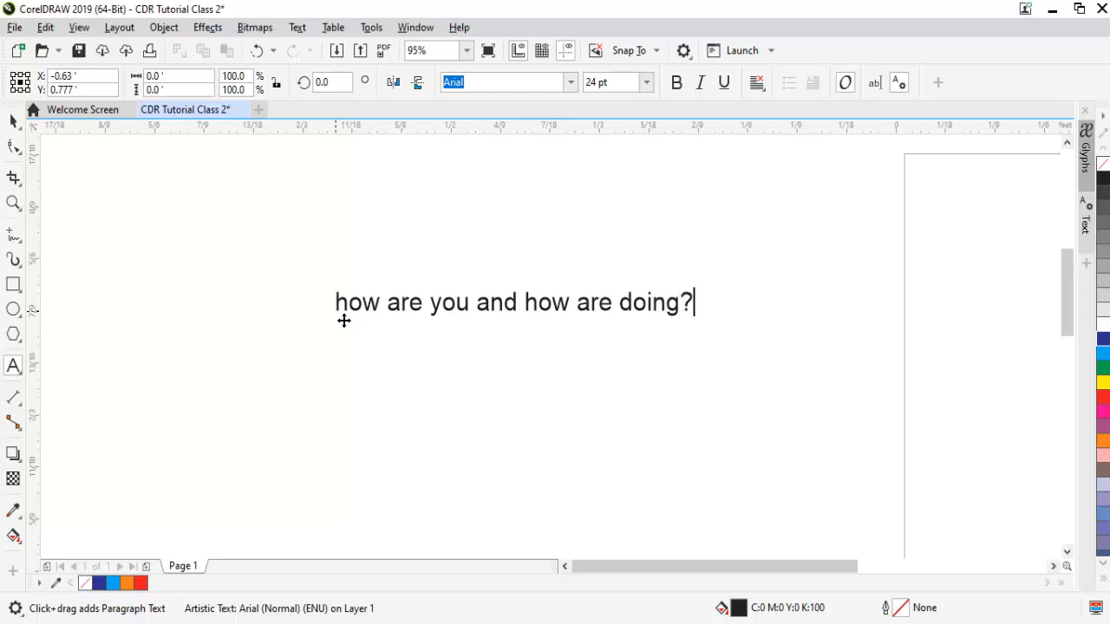
# Break the sentence apart into separate words with Ctrl+K.
pyautogui.hotkey('ctrl', 'space')
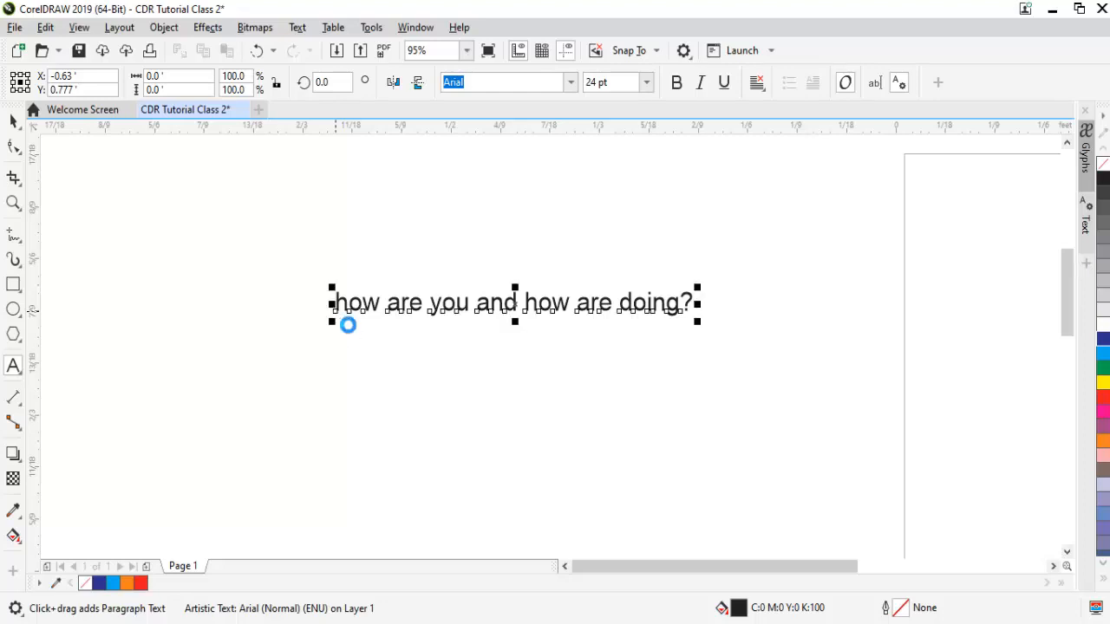
pyautogui.hotkey('ctrl', 'k')
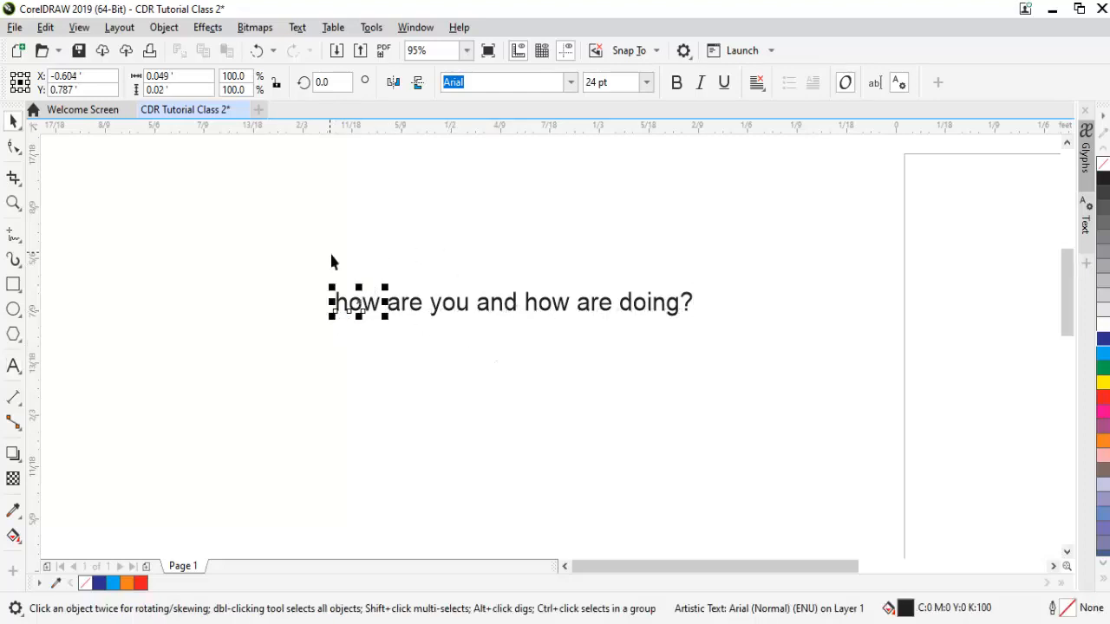
pyautogui.hotkey('ctrl', 'z')
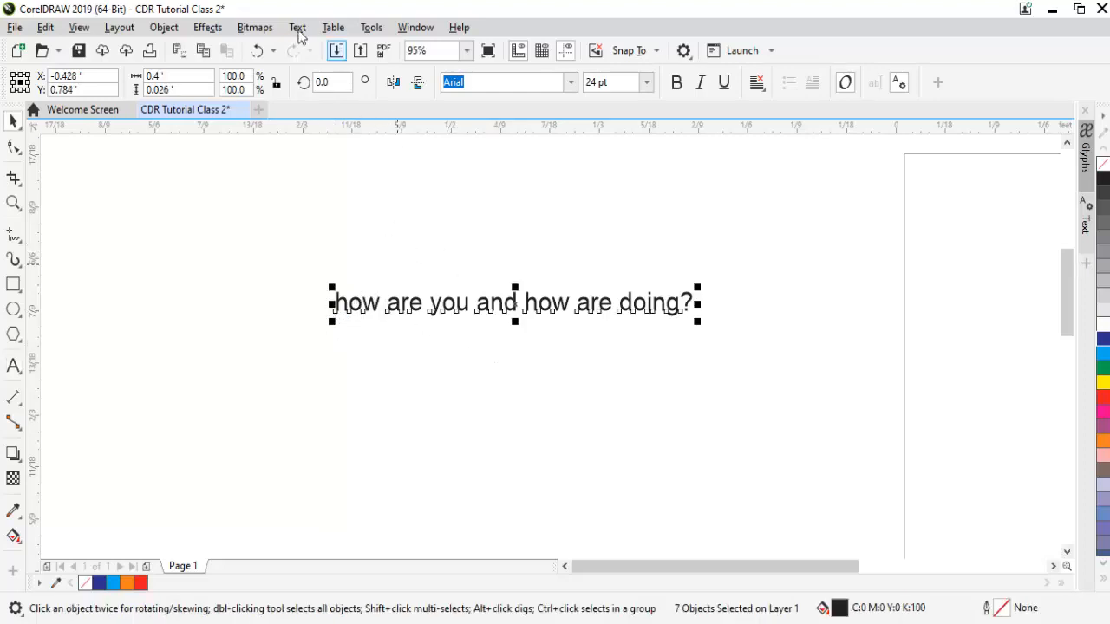
# Convert the text to UPPERCASE via Text > Change Case.
pyautogui.click(297, 27)
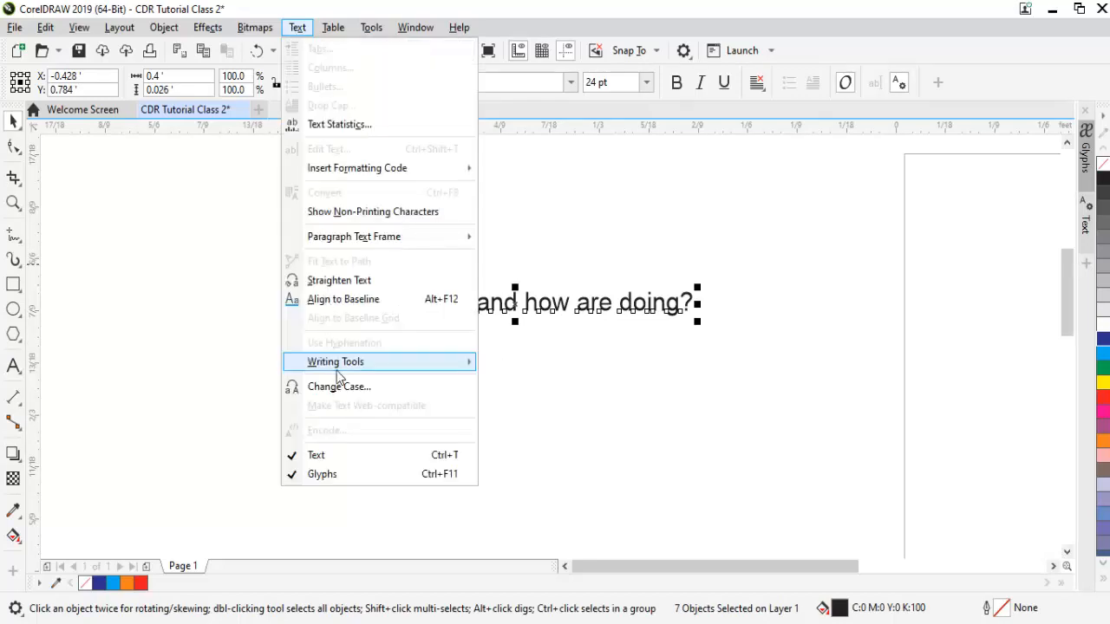
pyautogui.click(336, 386)
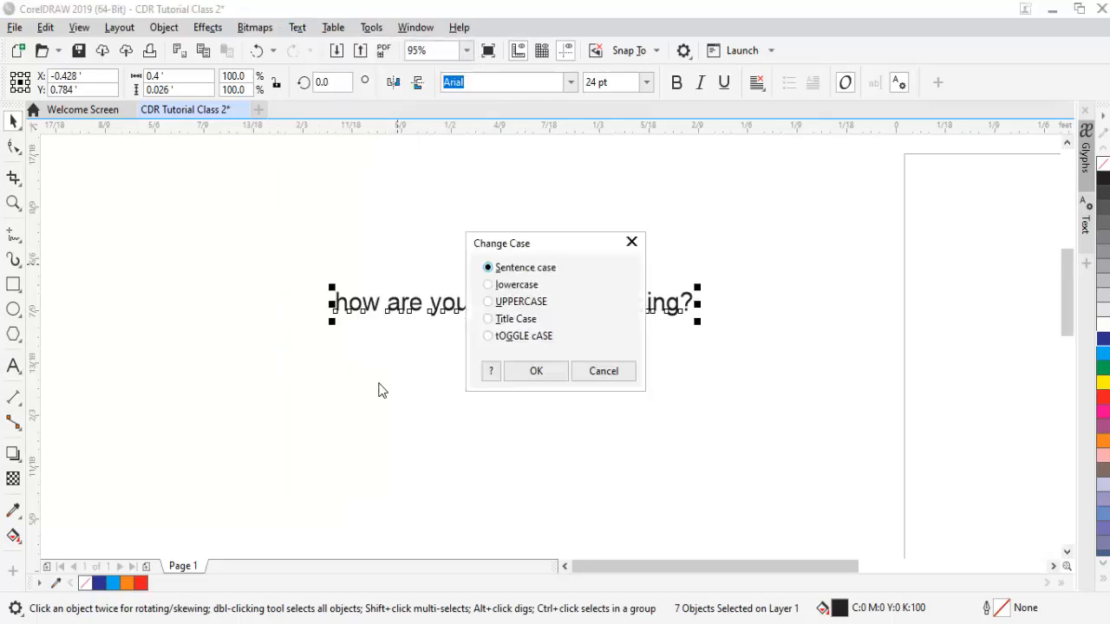
pyautogui.click(496, 302)
pyautogui.click(535, 373)
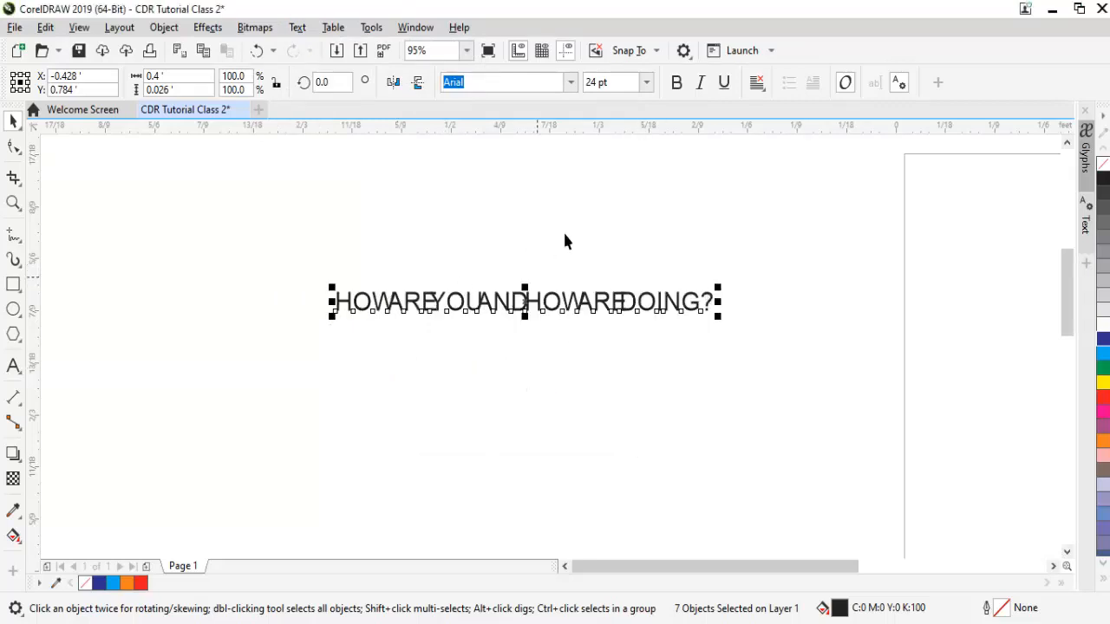
# Try Title Case, undo it, and reselect the whole line of text.
pyautogui.click(296, 27)
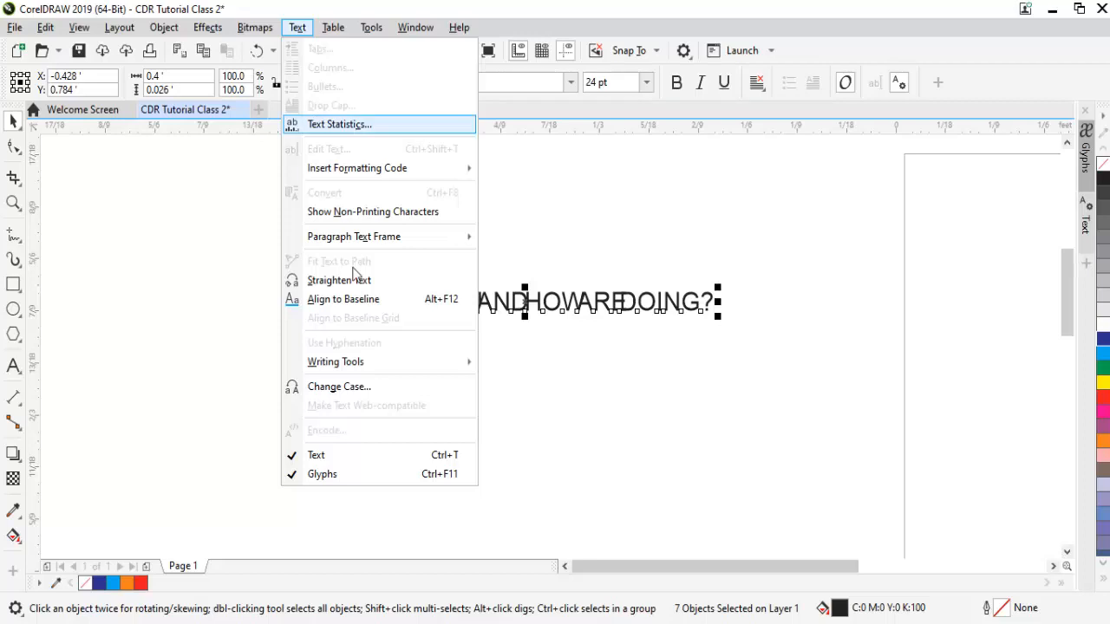
pyautogui.click(358, 386)
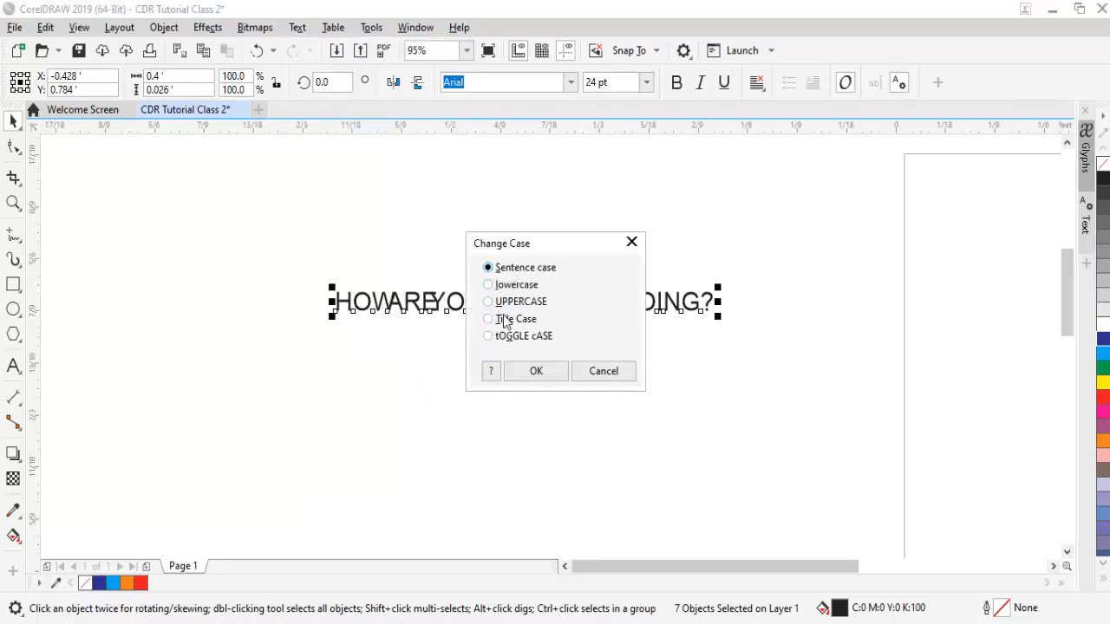
pyautogui.click(559, 374)
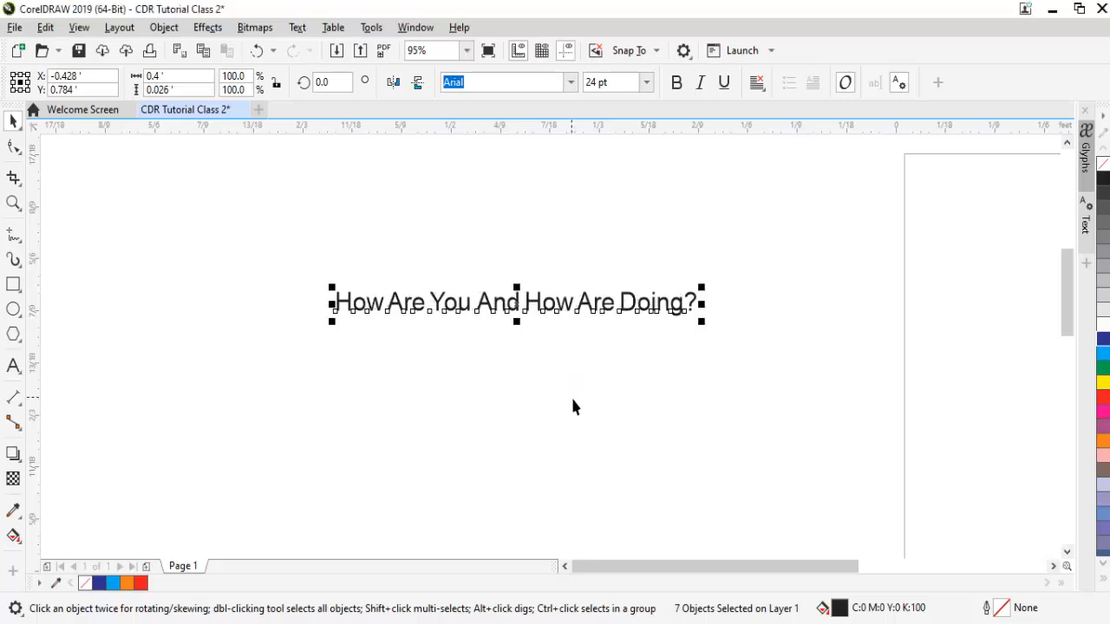
pyautogui.hotkey('ctrl', 'z')
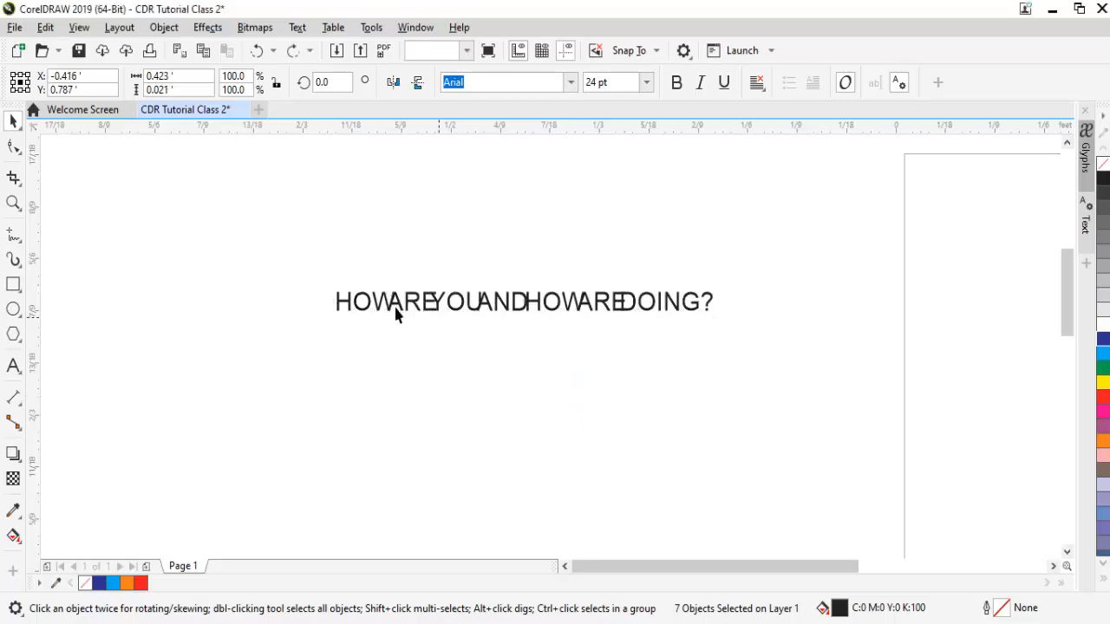
pyautogui.moveTo(292, 253); pyautogui.dragTo(761, 359)
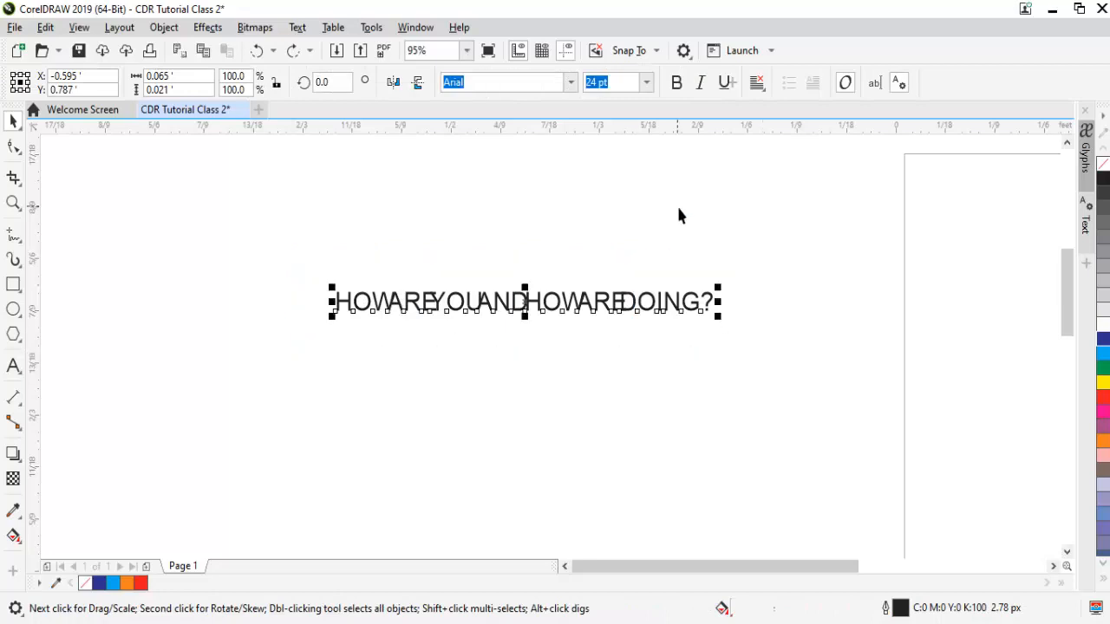
# Change the seven uppercase words from Arial to the Bootle font, then deselect.
pyautogui.click(572, 82)
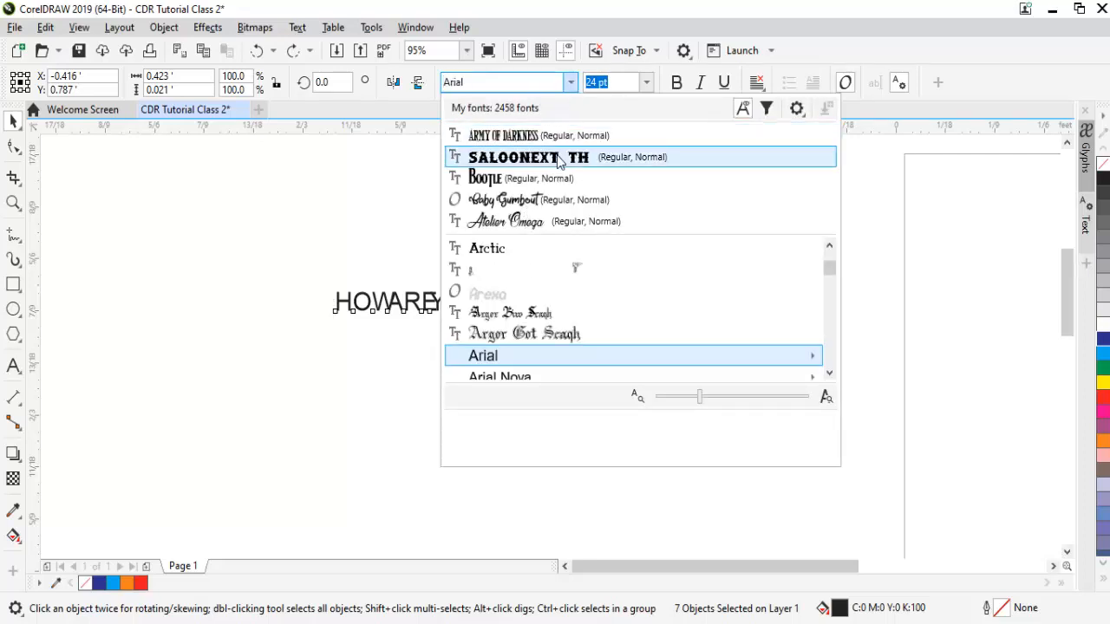
pyautogui.click(517, 180)
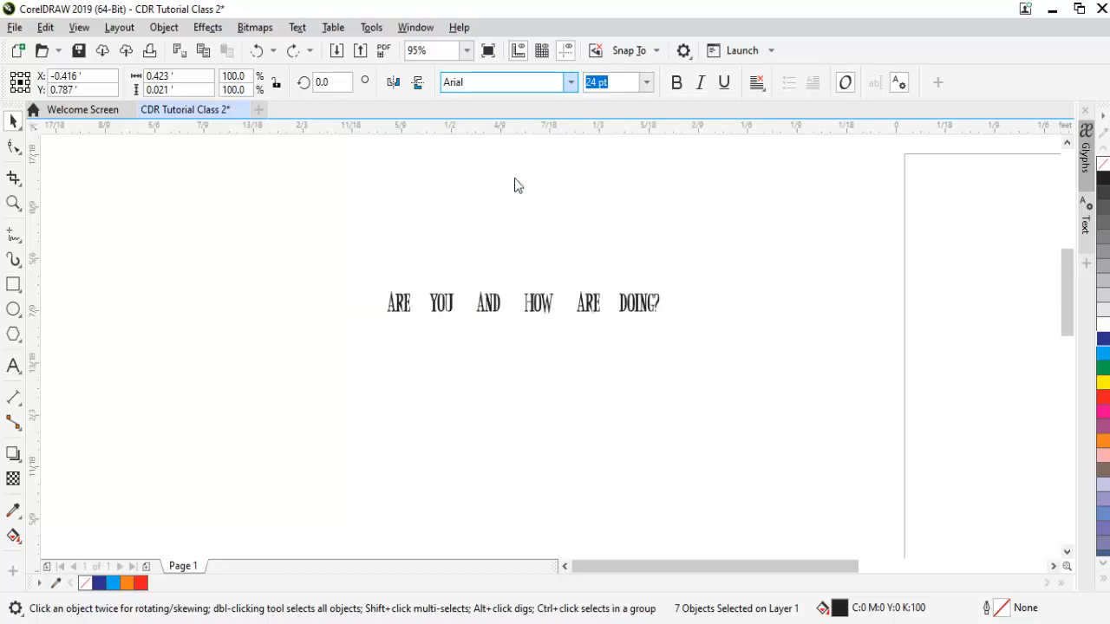
pyautogui.click(407, 371)
# Enlarge the word HOW to 250% of its size.
pyautogui.click(372, 312)
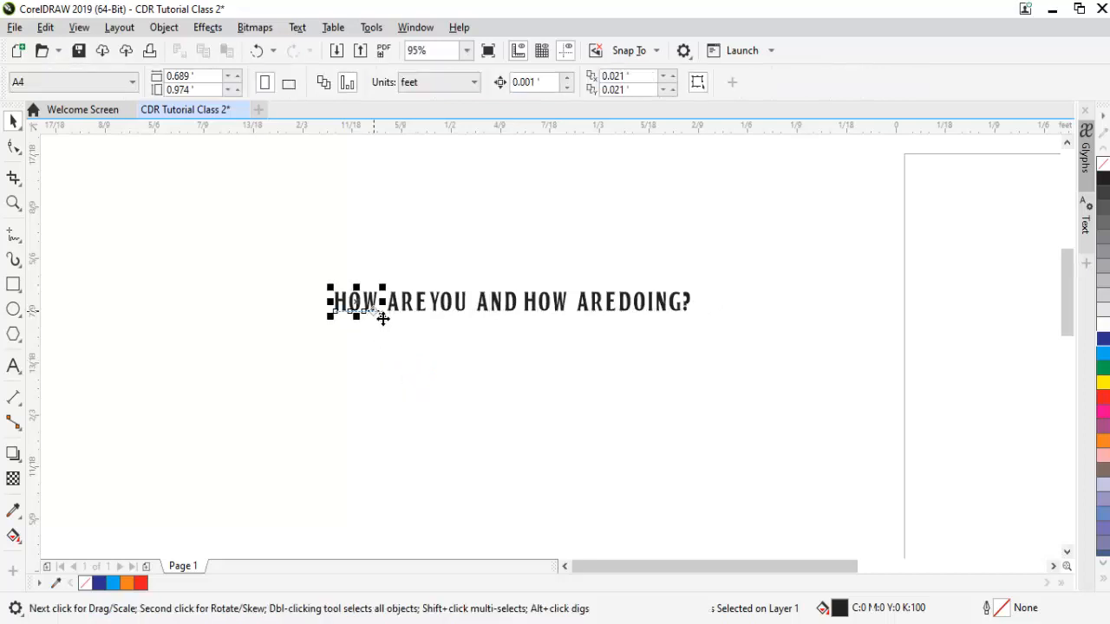
pyautogui.moveTo(382, 318); pyautogui.dragTo(453, 391)
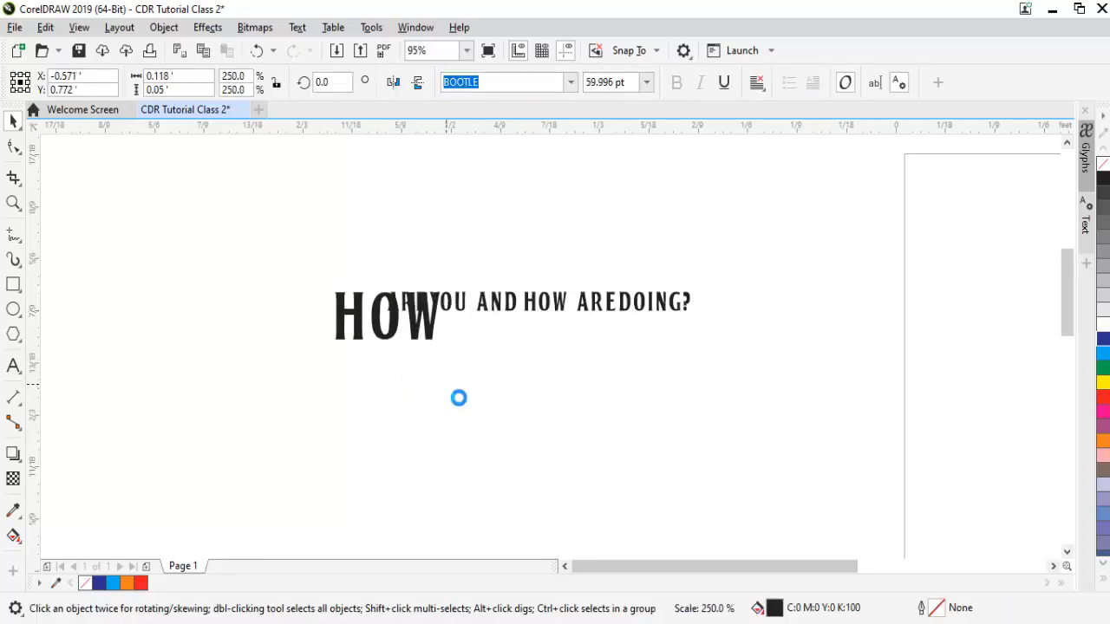
pyautogui.moveTo(375, 246); pyautogui.dragTo(696, 337)
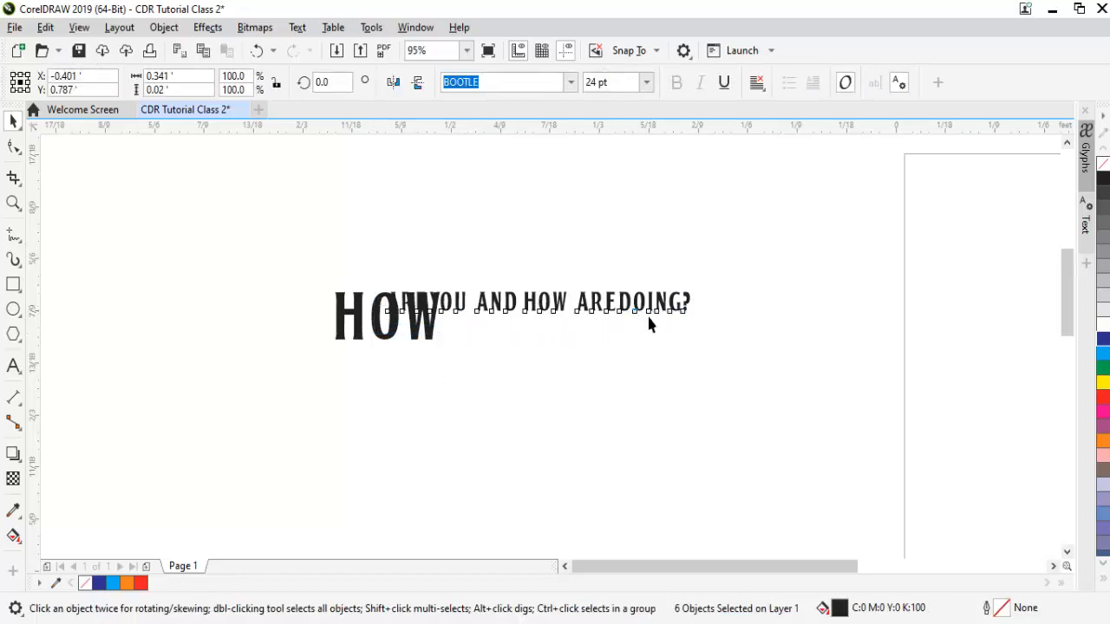
pyautogui.moveTo(642, 314); pyautogui.dragTo(698, 372)
# Place ARE YOU beneath HOW and enlarge AND HOW as the third line.
pyautogui.moveTo(713, 246); pyautogui.dragTo(373, 340)
pyautogui.moveTo(538, 302); pyautogui.dragTo(605, 362)
pyautogui.moveTo(427, 412); pyautogui.dragTo(399, 357)
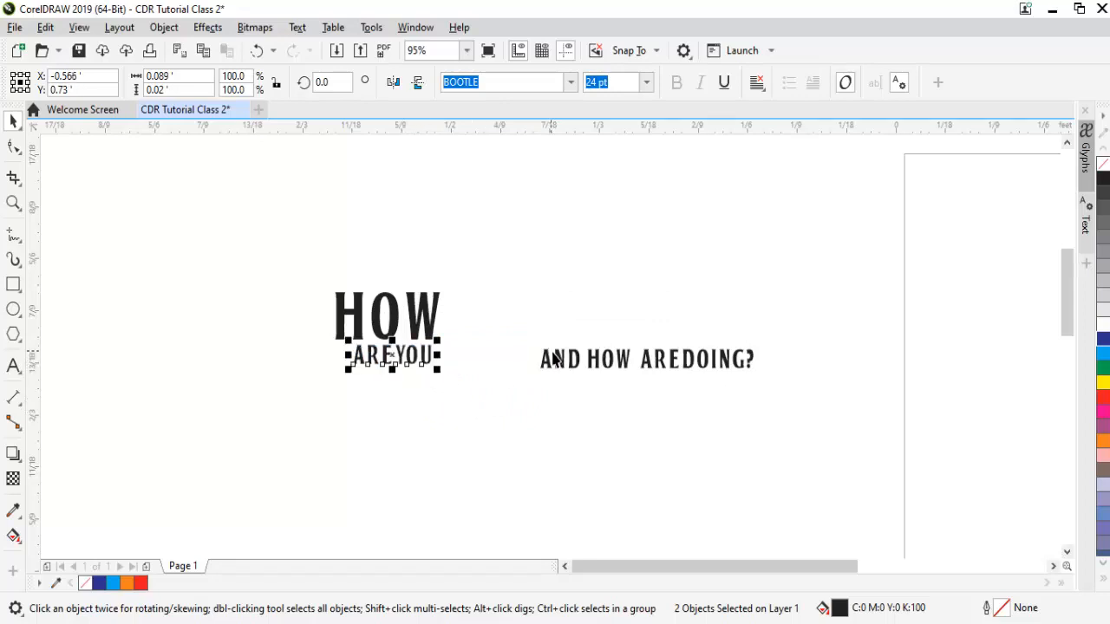
pyautogui.moveTo(507, 340); pyautogui.dragTo(640, 399)
pyautogui.moveTo(535, 379); pyautogui.dragTo(490, 435)
pyautogui.moveTo(545, 375); pyautogui.dragTo(389, 401)
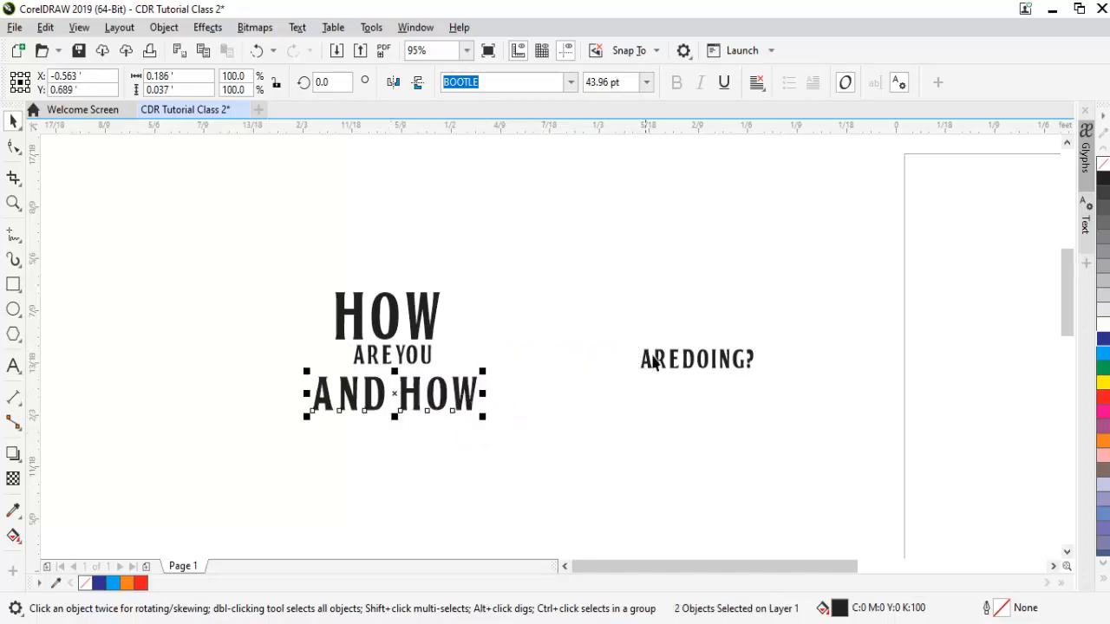
# Enlarge ARE DOING? as the bottom line, breaking it apart to space DOING? beside ARE.
pyautogui.click(756, 382)
pyautogui.moveTo(708, 372); pyautogui.dragTo(407, 498)
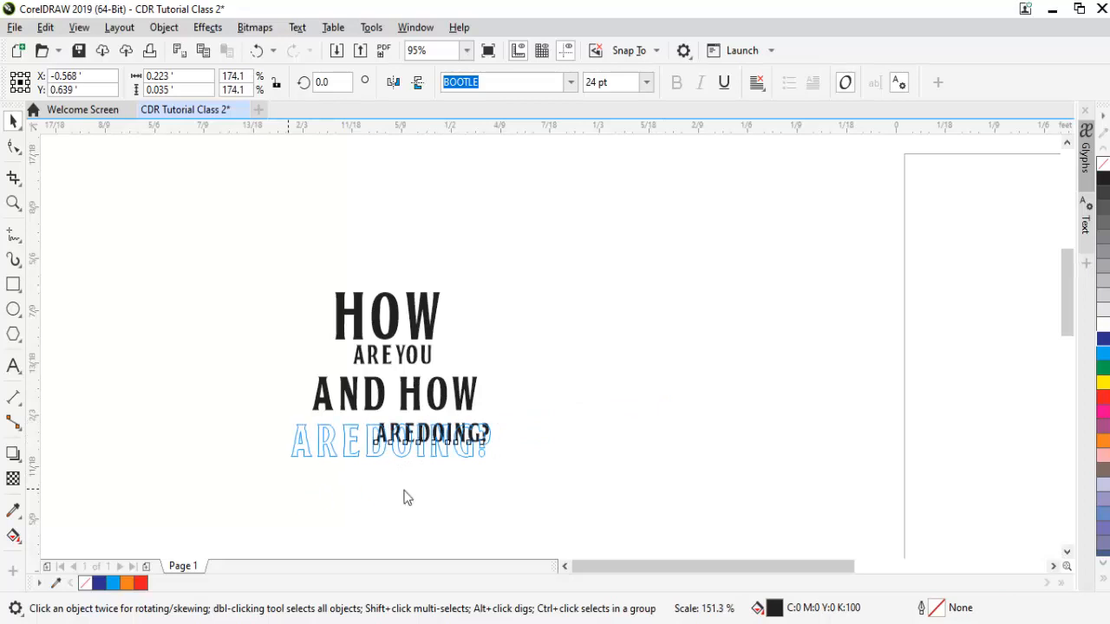
pyautogui.hotkey('ctrl', 'k')
pyautogui.click(404, 490)
pyautogui.click(348, 456)
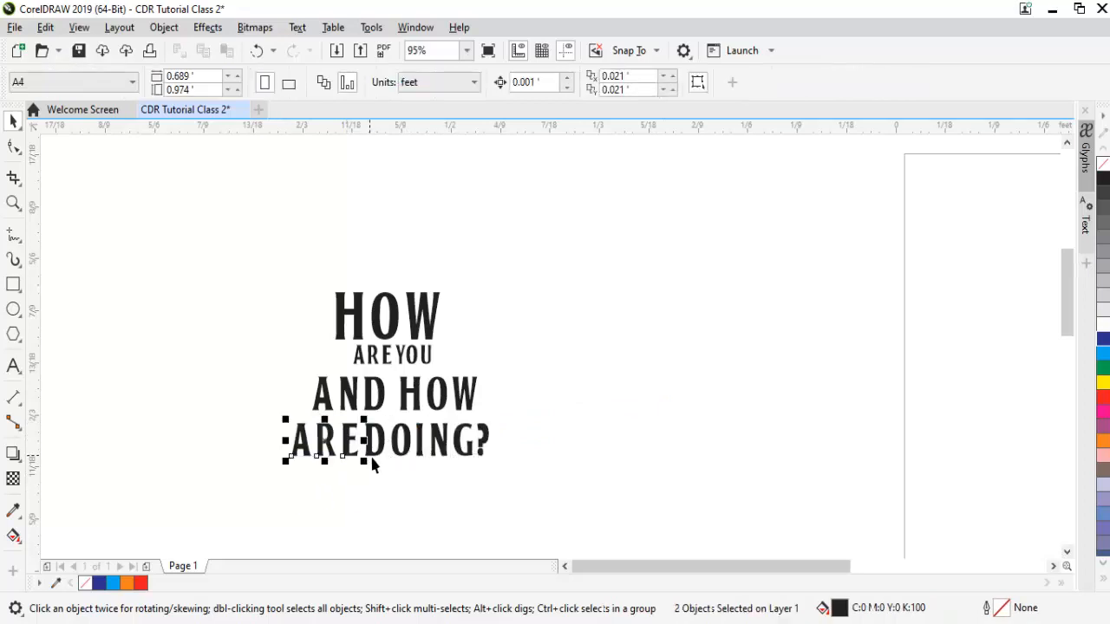
pyautogui.click(372, 451)
pyautogui.moveTo(365, 461); pyautogui.dragTo(434, 478)
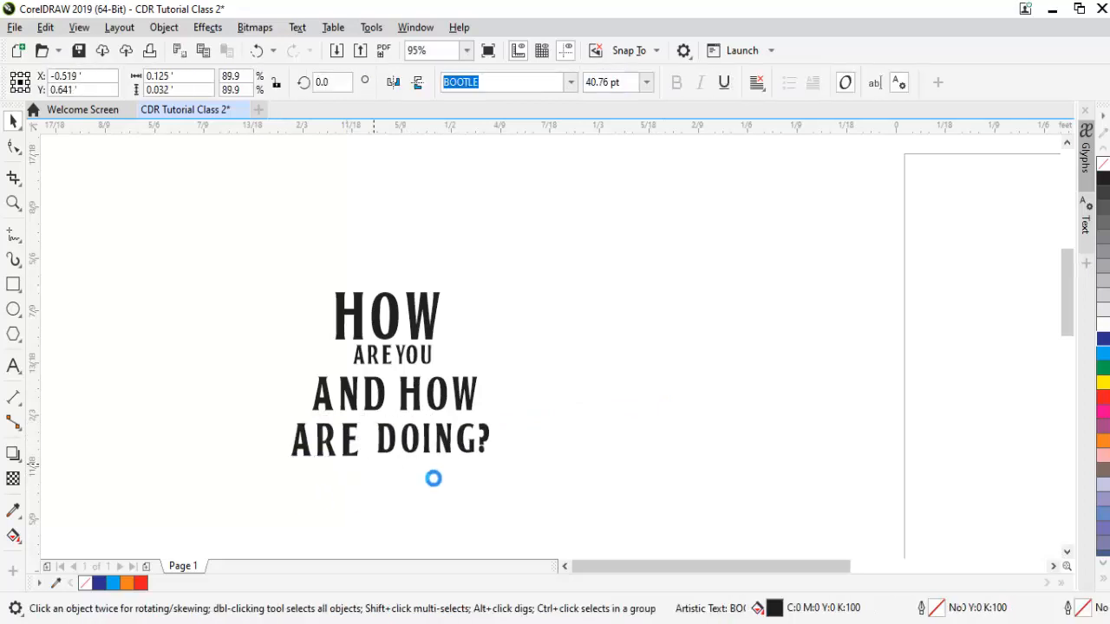
pyautogui.click(425, 317)
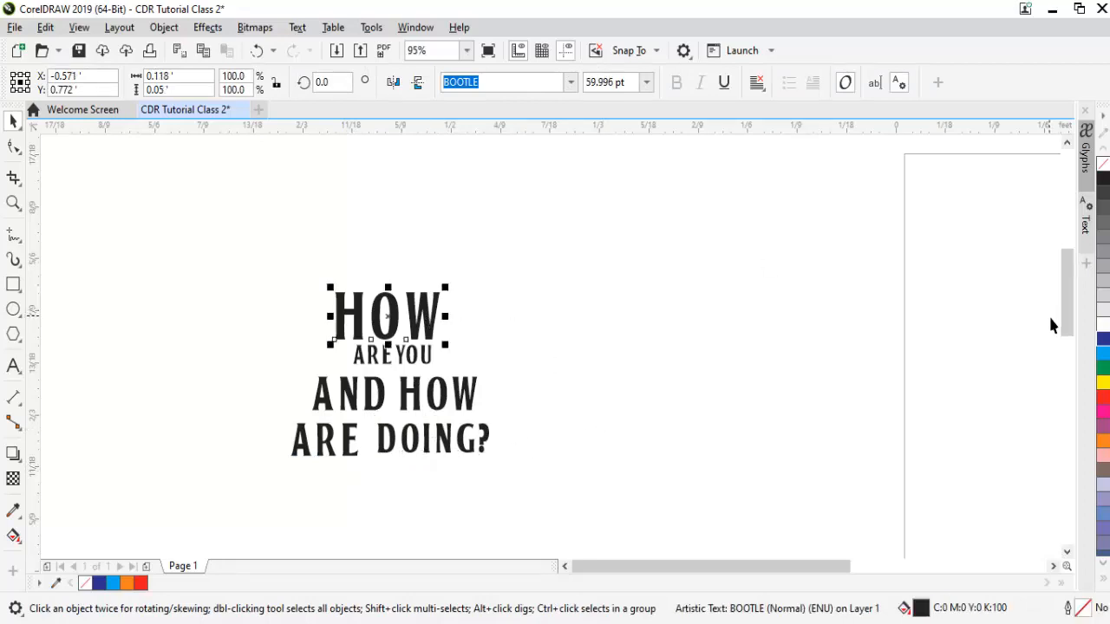
# Fill HOW red and AND blue from the colour palette, then deselect.
pyautogui.click(1103, 398)
pyautogui.click(351, 401)
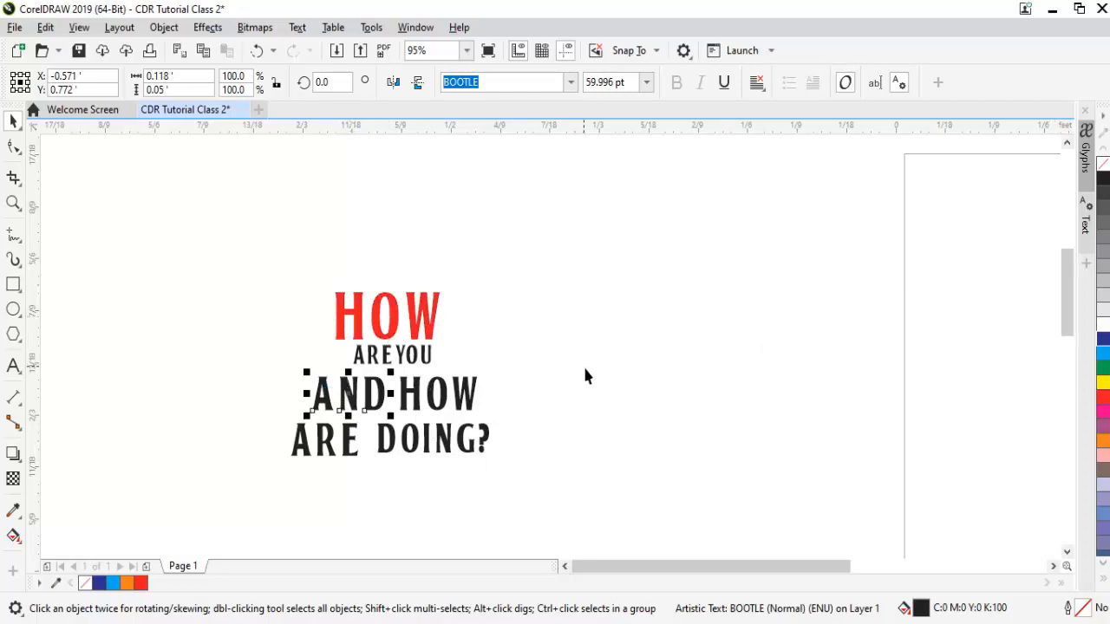
pyautogui.click(1103, 354)
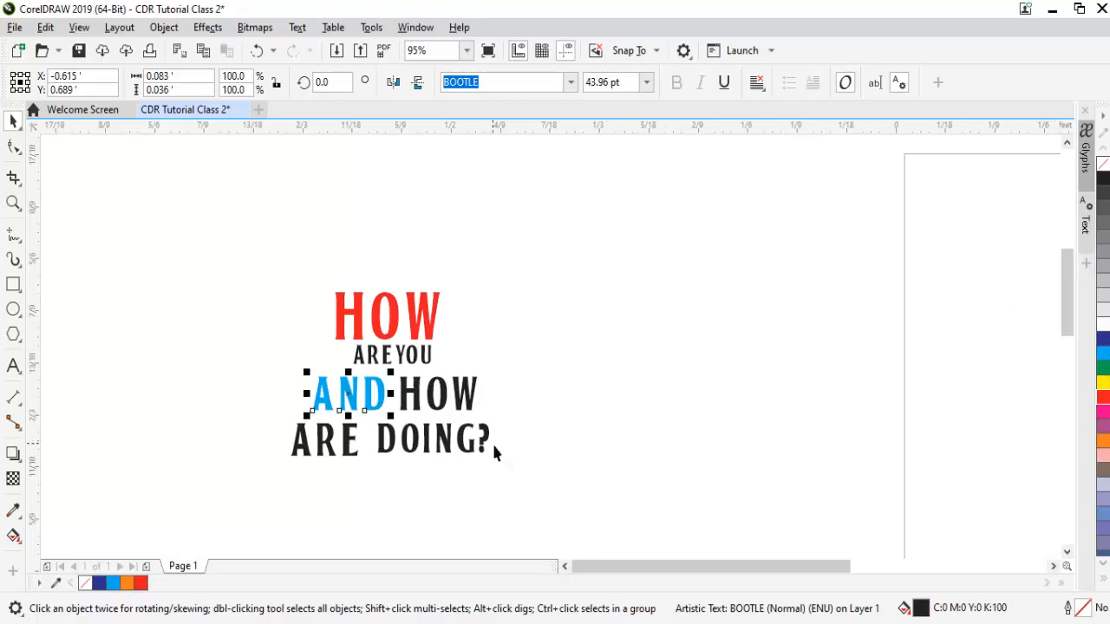
pyautogui.click(611, 469)
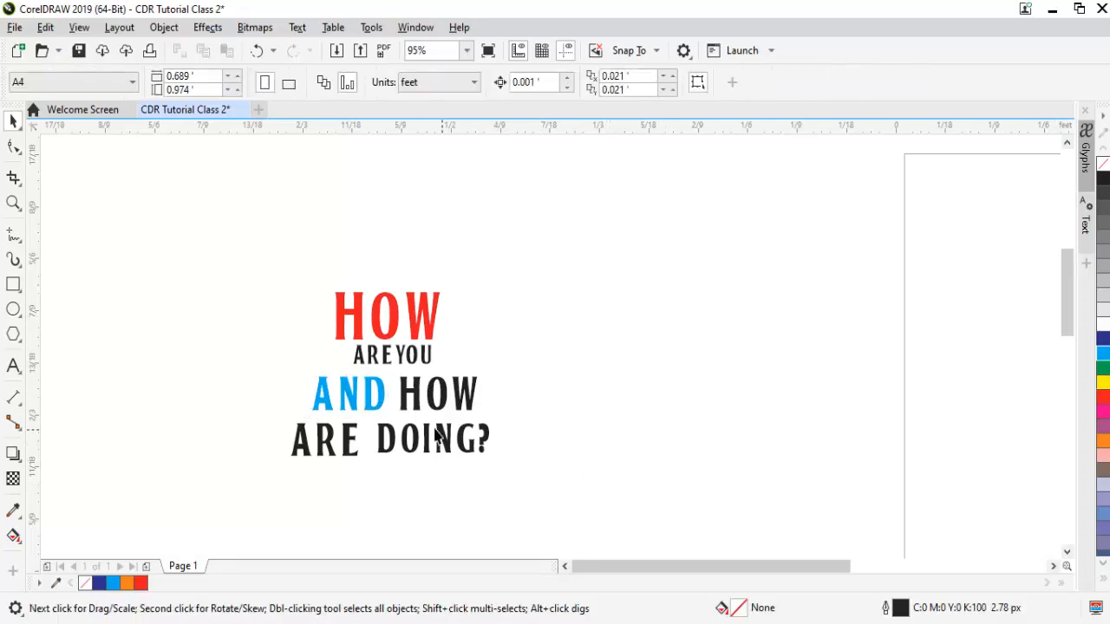
# Draw a table to the right of the stacked text with the Table tool.
pyautogui.click(23, 376)
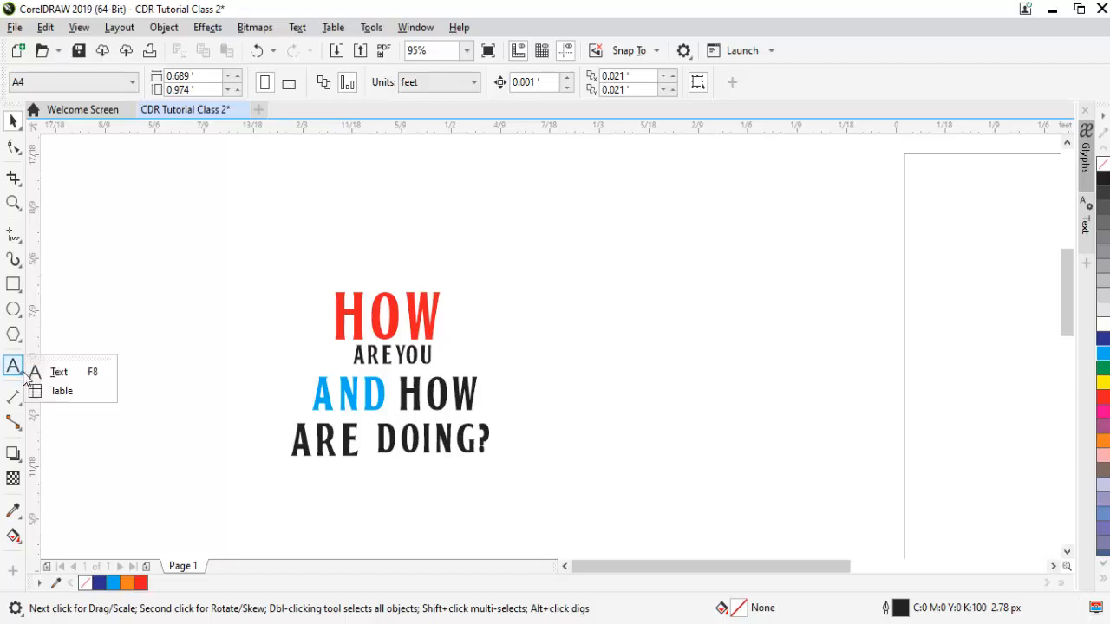
pyautogui.click(78, 391)
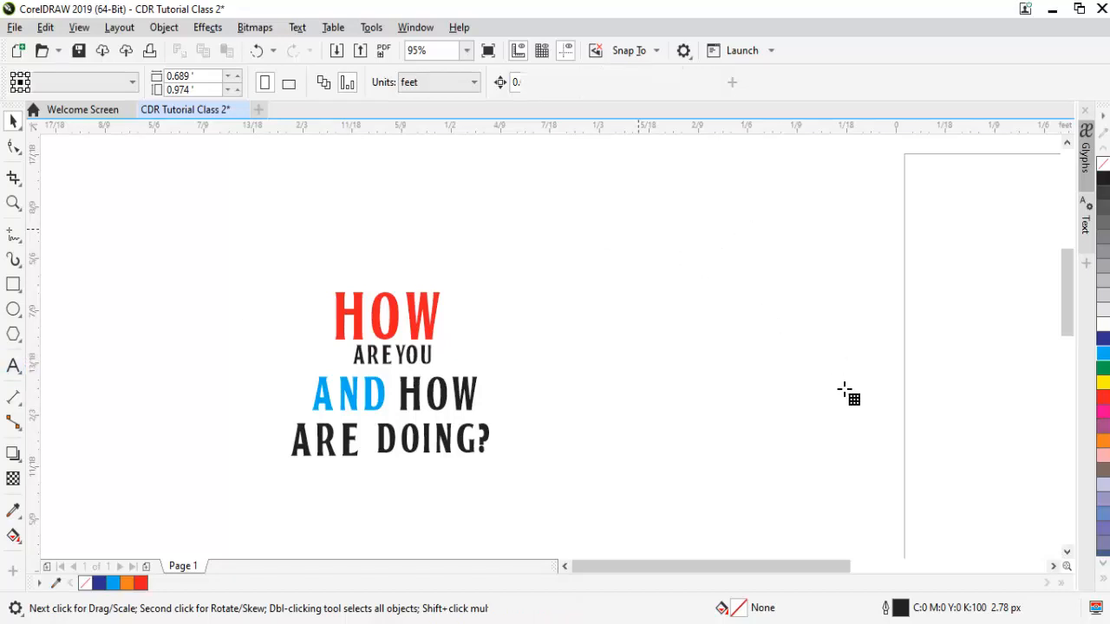
pyautogui.moveTo(638, 228); pyautogui.dragTo(847, 407)
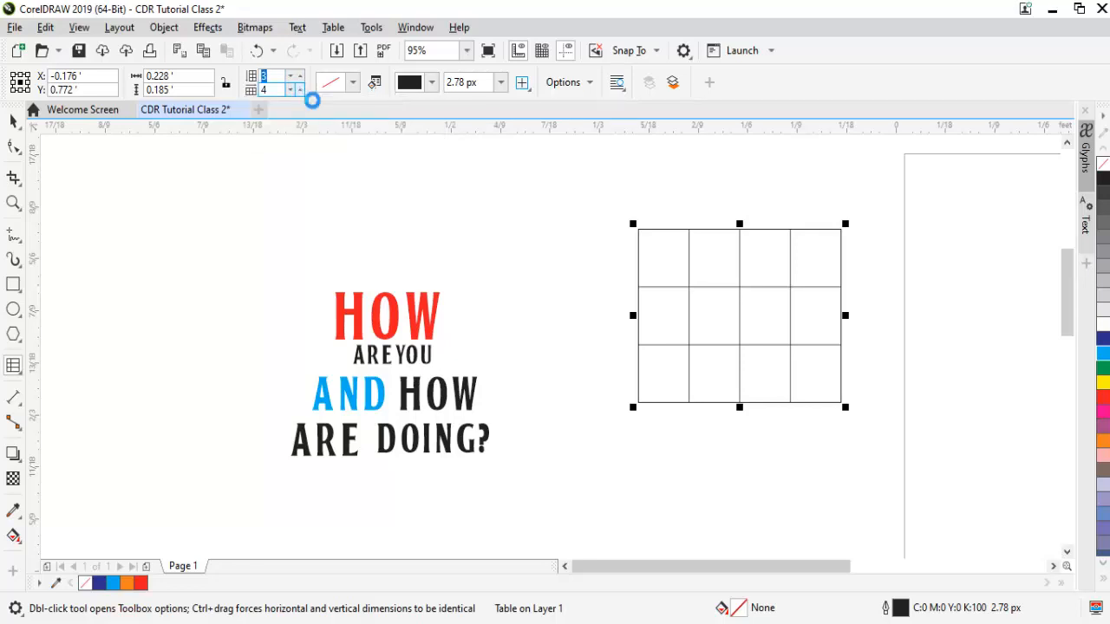
# Increase the table to 6 columns and 5 rows.
pyautogui.click(300, 87)
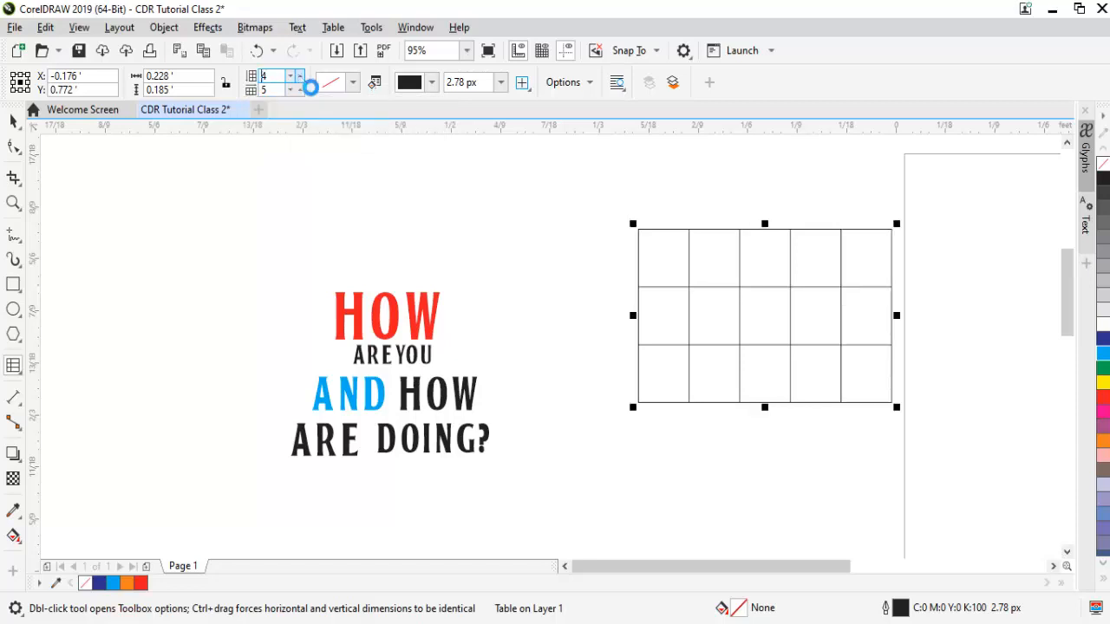
pyautogui.click(300, 76)
pyautogui.click(300, 86)
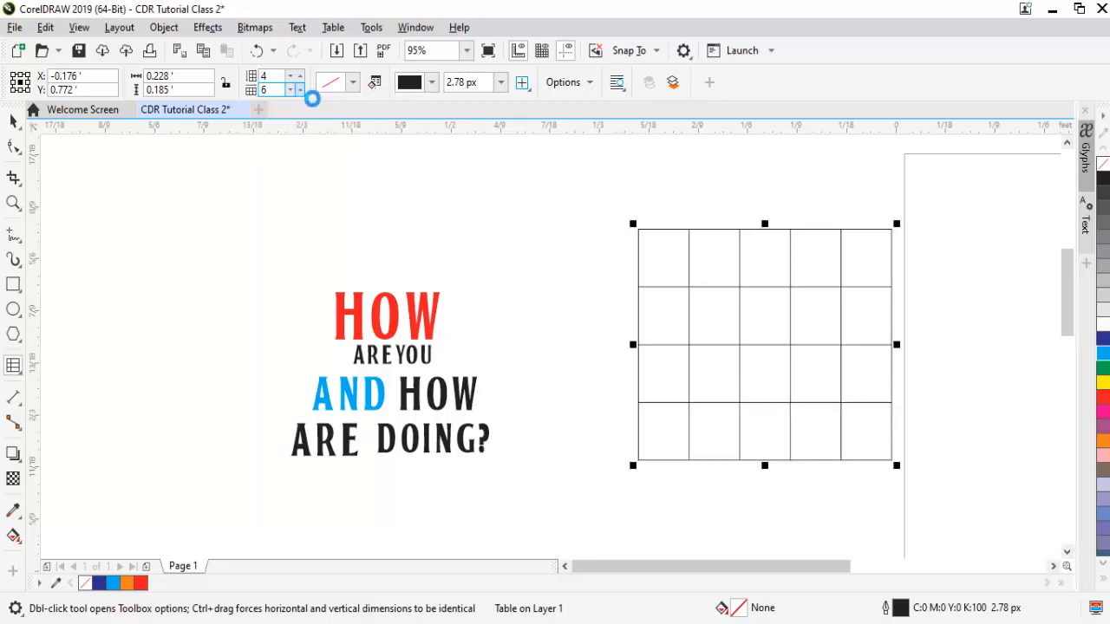
pyautogui.click(300, 76)
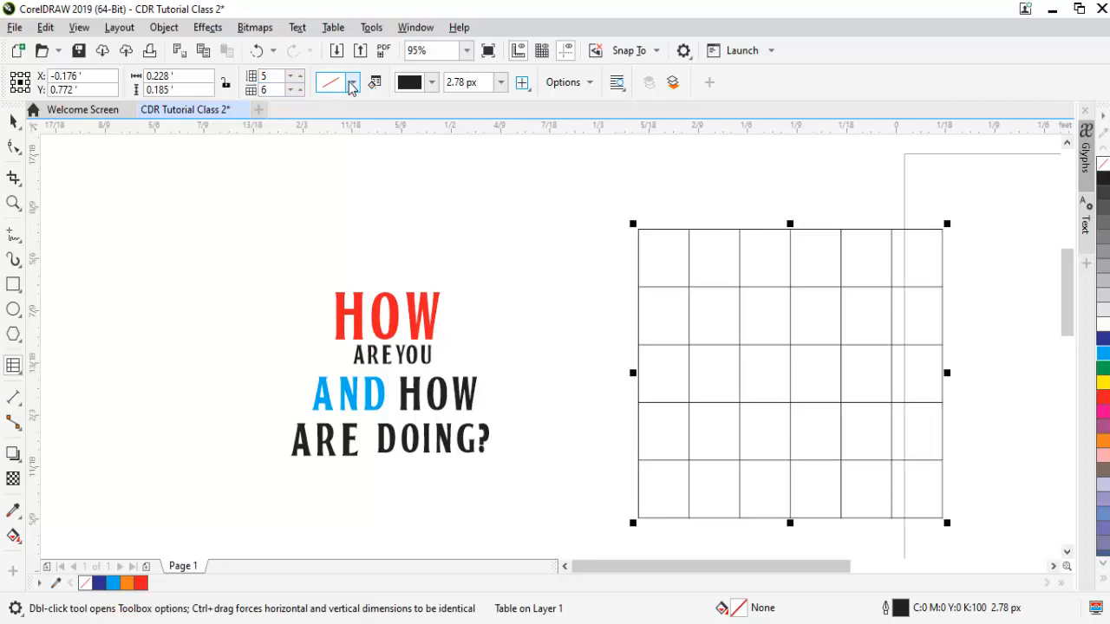
pyautogui.click(352, 83)
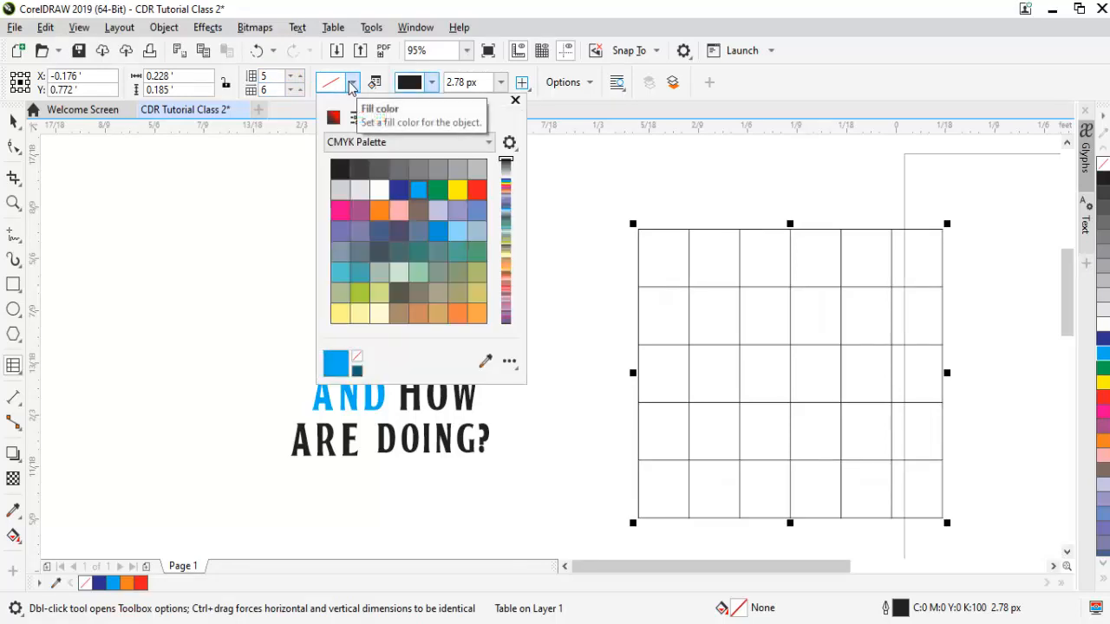
# Undo a trial red fill, then give the table a red 5.0 px outline.
pyautogui.click(477, 190)
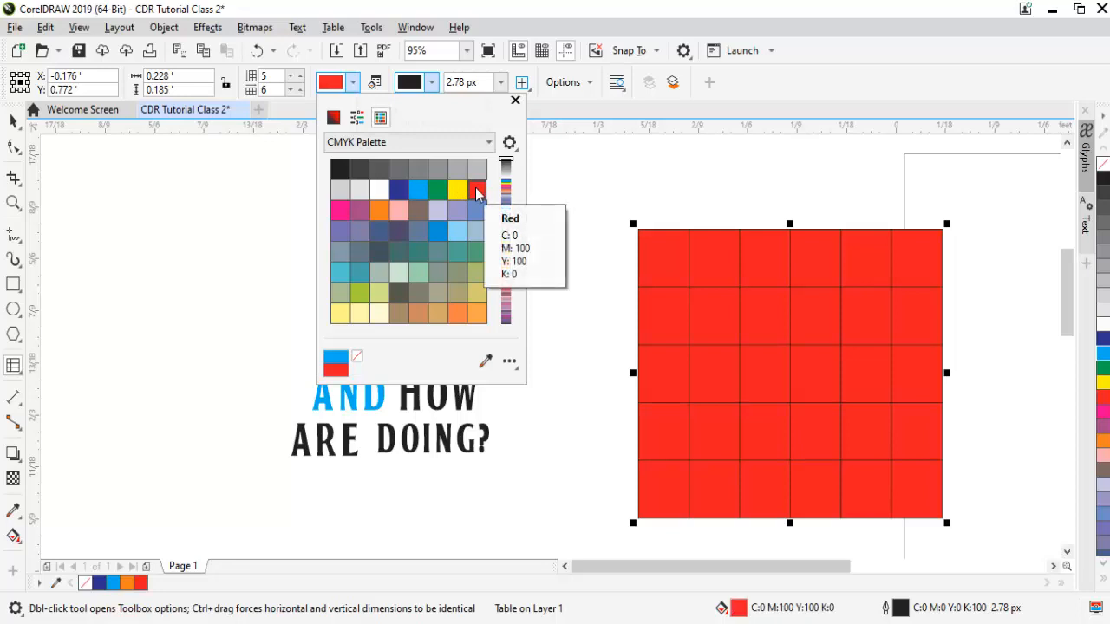
pyautogui.click(514, 103)
pyautogui.hotkey('ctrl', 'z')
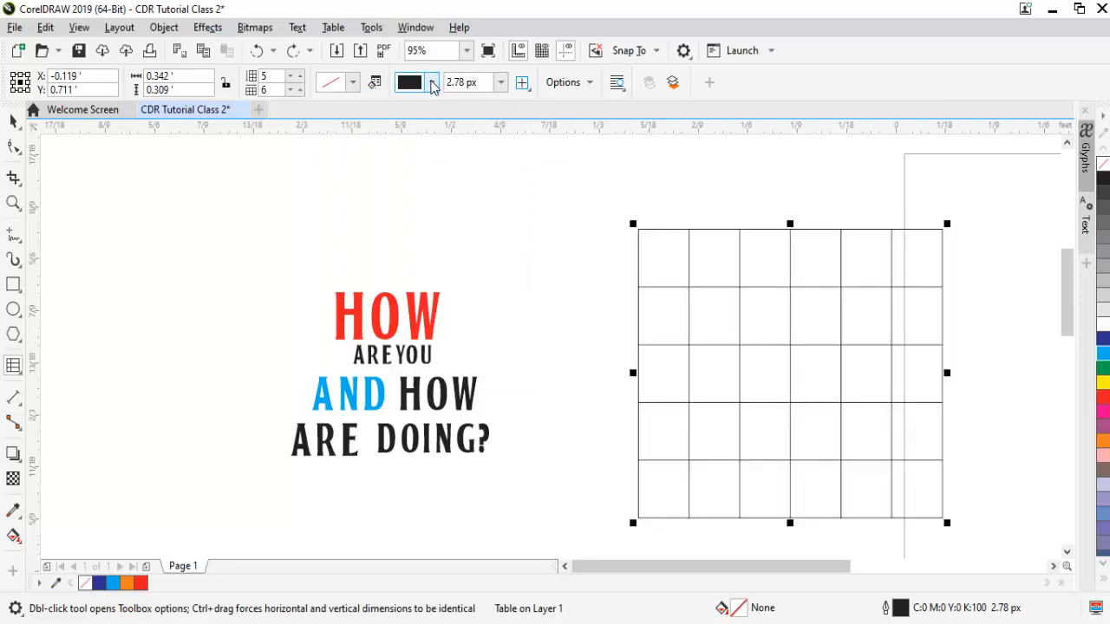
pyautogui.click(432, 83)
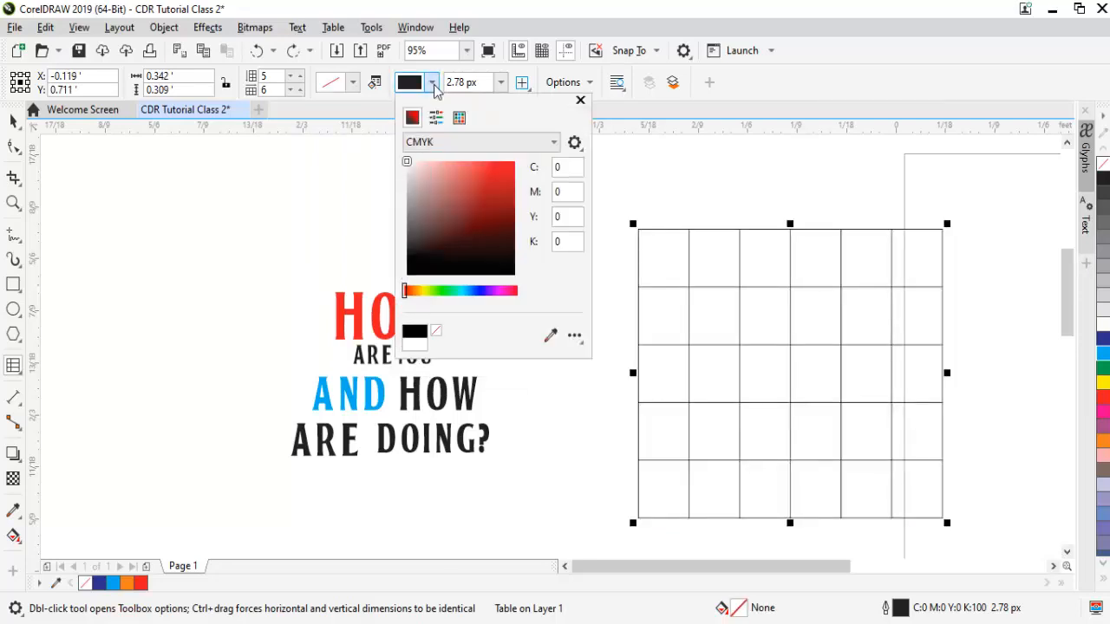
pyautogui.click(506, 173)
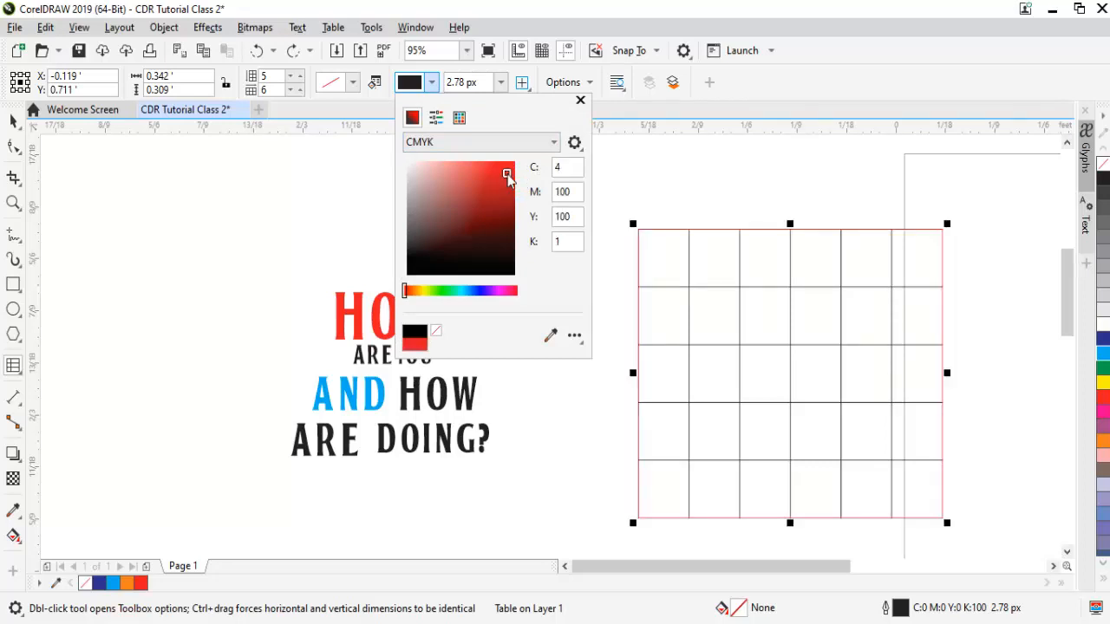
pyautogui.click(580, 100)
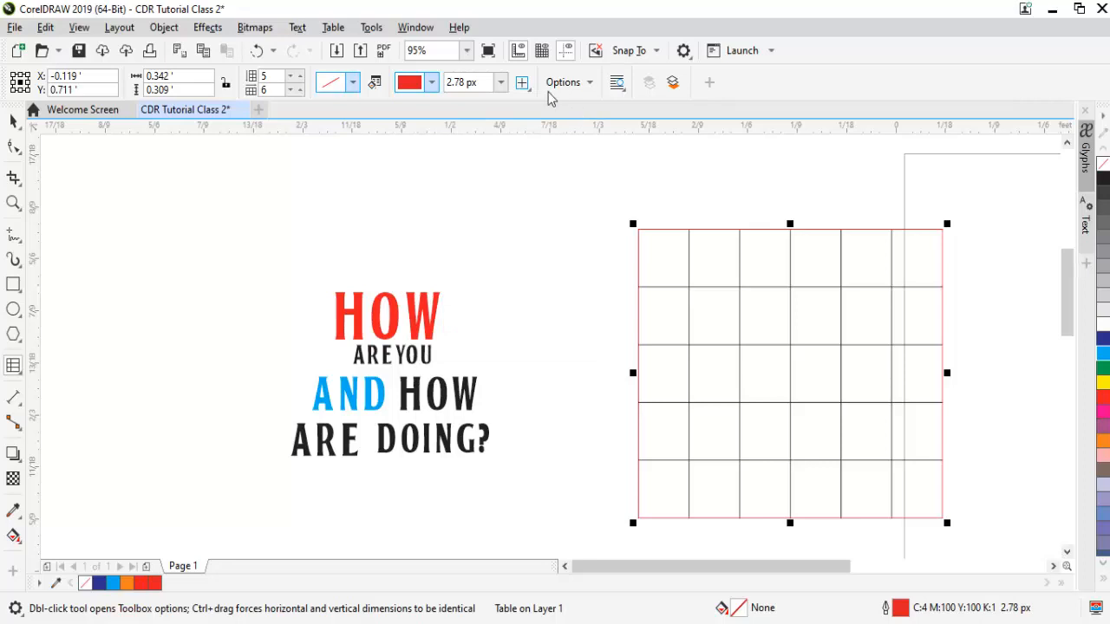
pyautogui.click(501, 82)
pyautogui.click(464, 177)
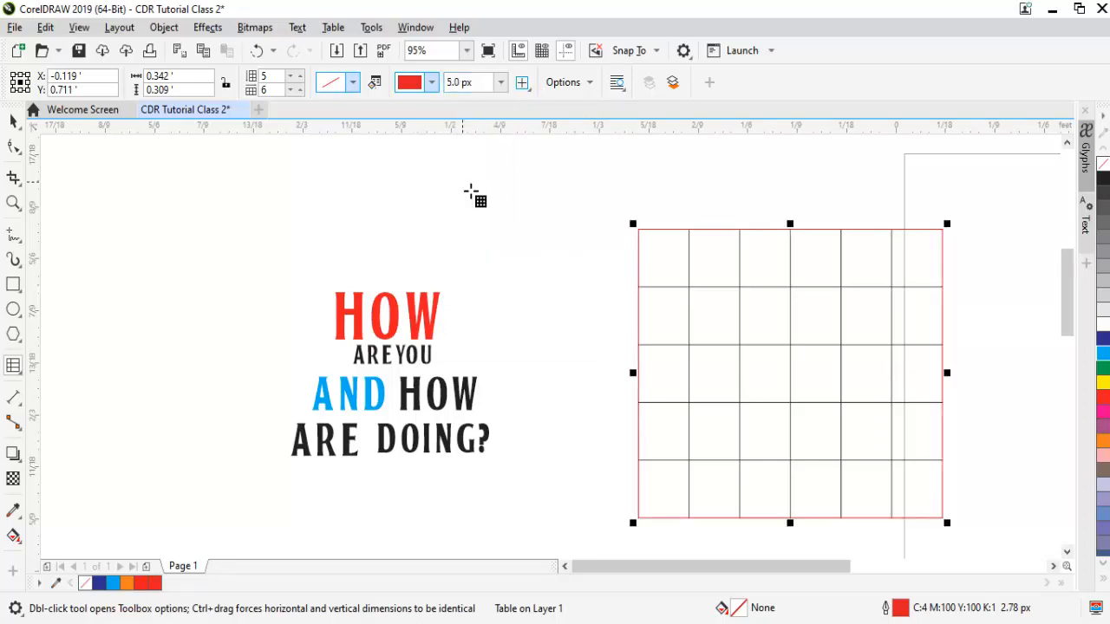
pyautogui.click(521, 81)
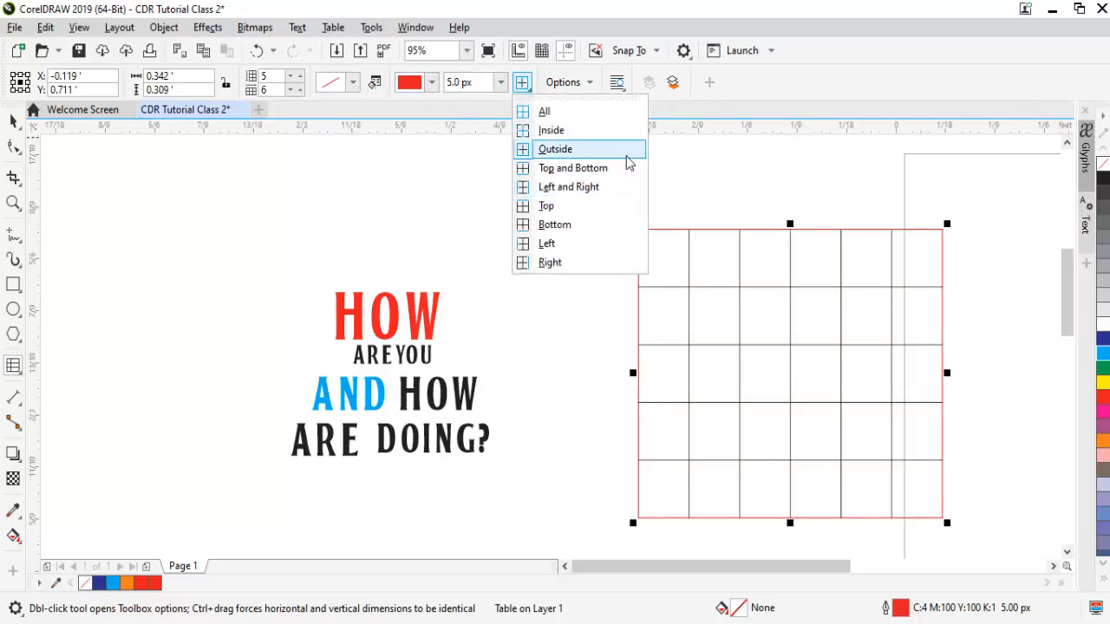
pyautogui.click(739, 189)
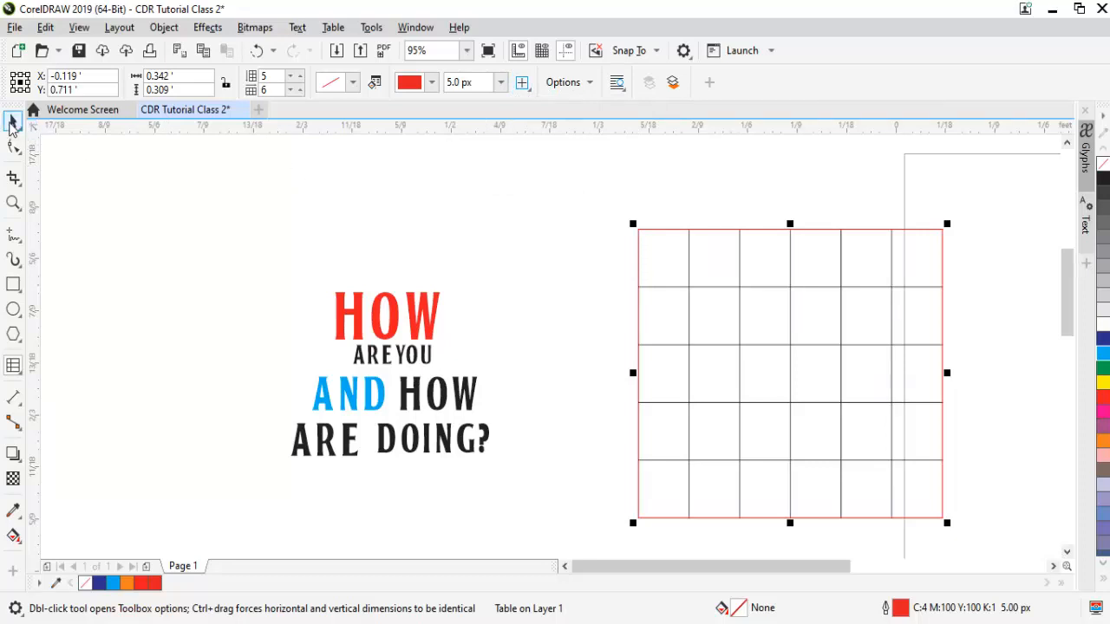
# Select the grid table and delete it.
pyautogui.doubleClick(12, 123)
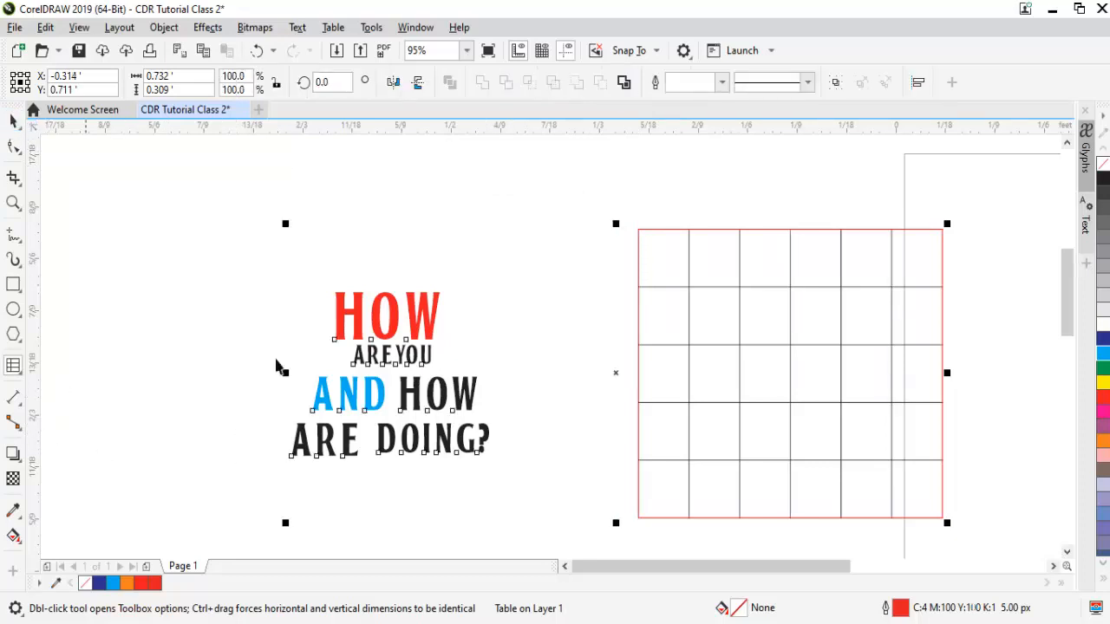
pyautogui.click(547, 272)
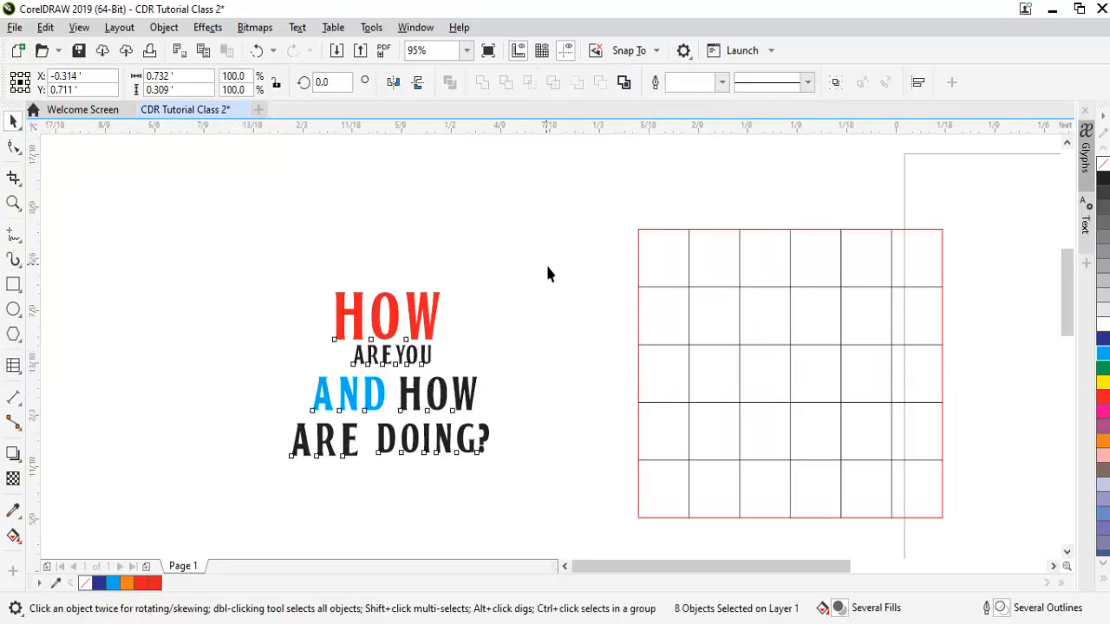
pyautogui.click(685, 303)
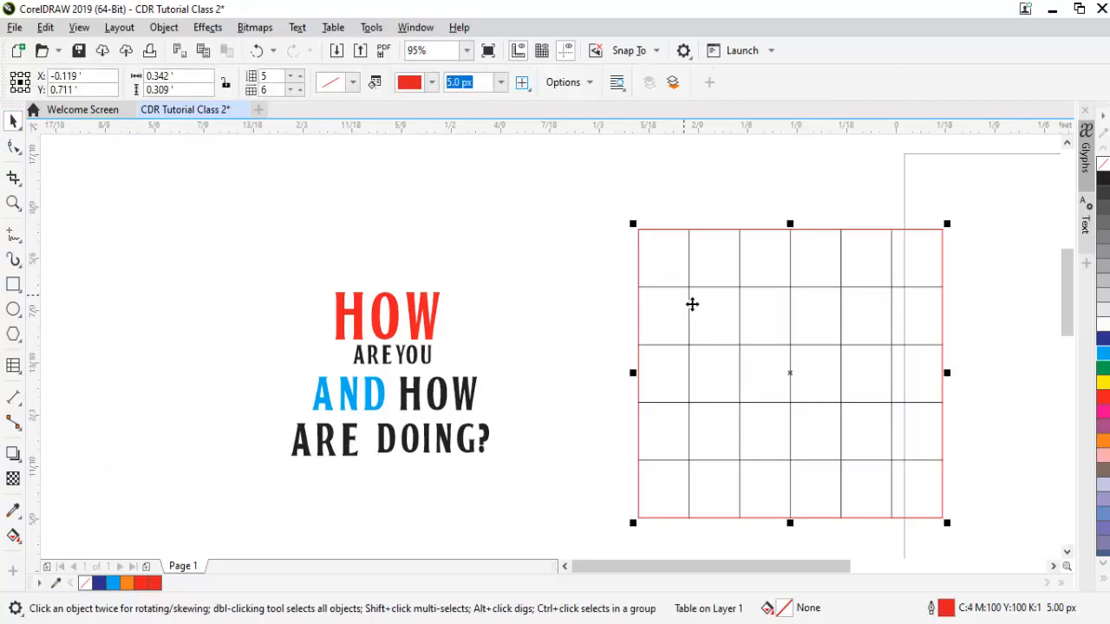
pyautogui.press('Delete')
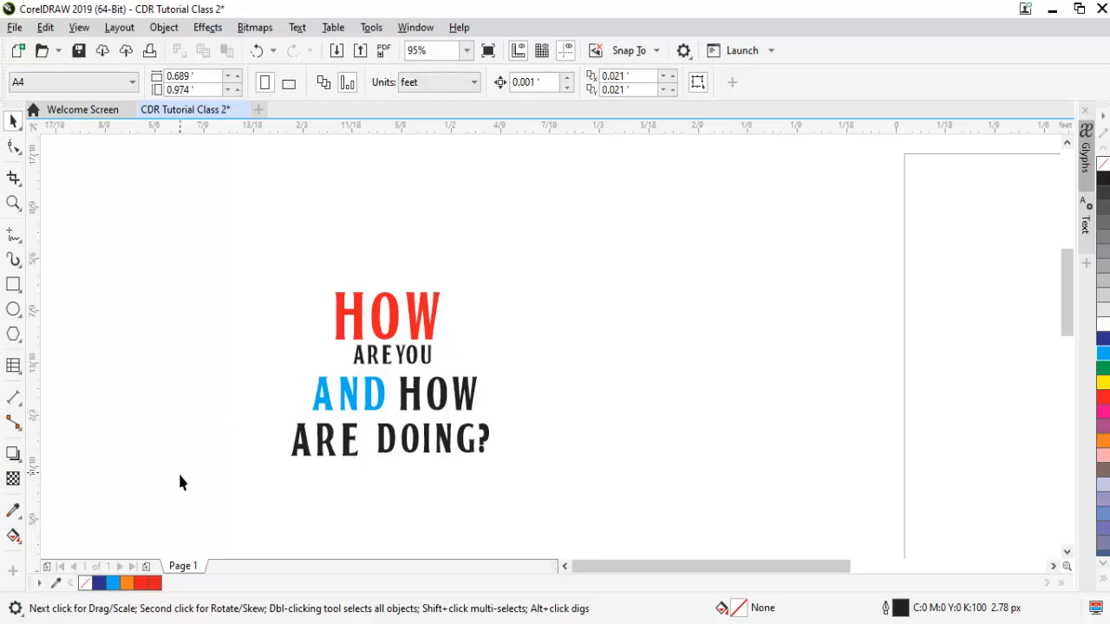
# Draw an outlined circle with the Ellipse tool beside the stacked text, then return to the Pick tool.
pyautogui.click(22, 379)
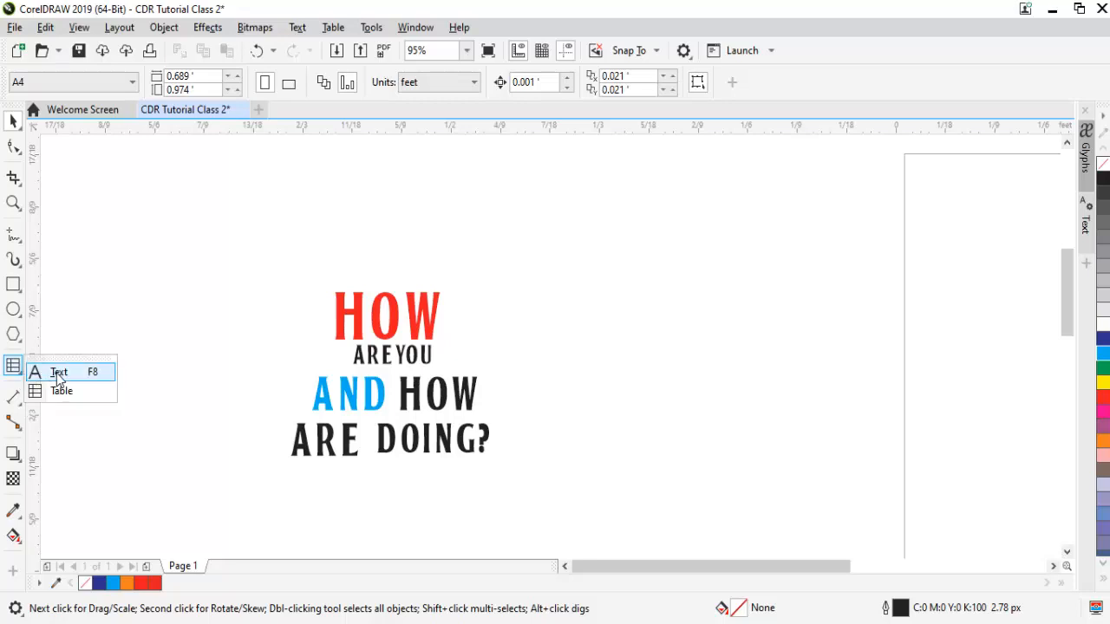
pyautogui.click(56, 366)
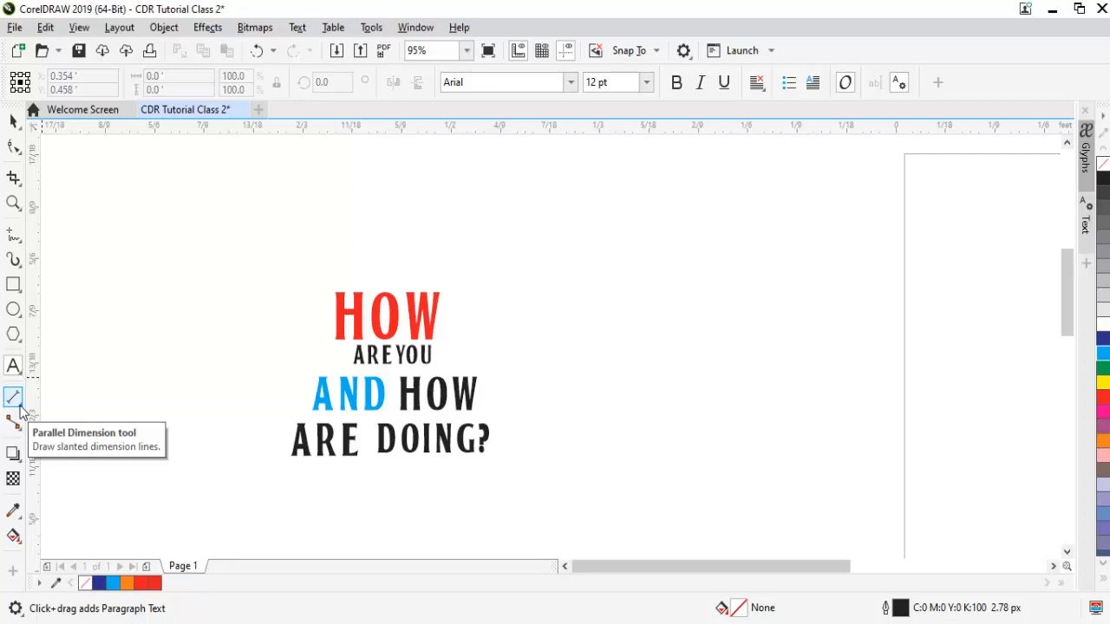
pyautogui.click(20, 407)
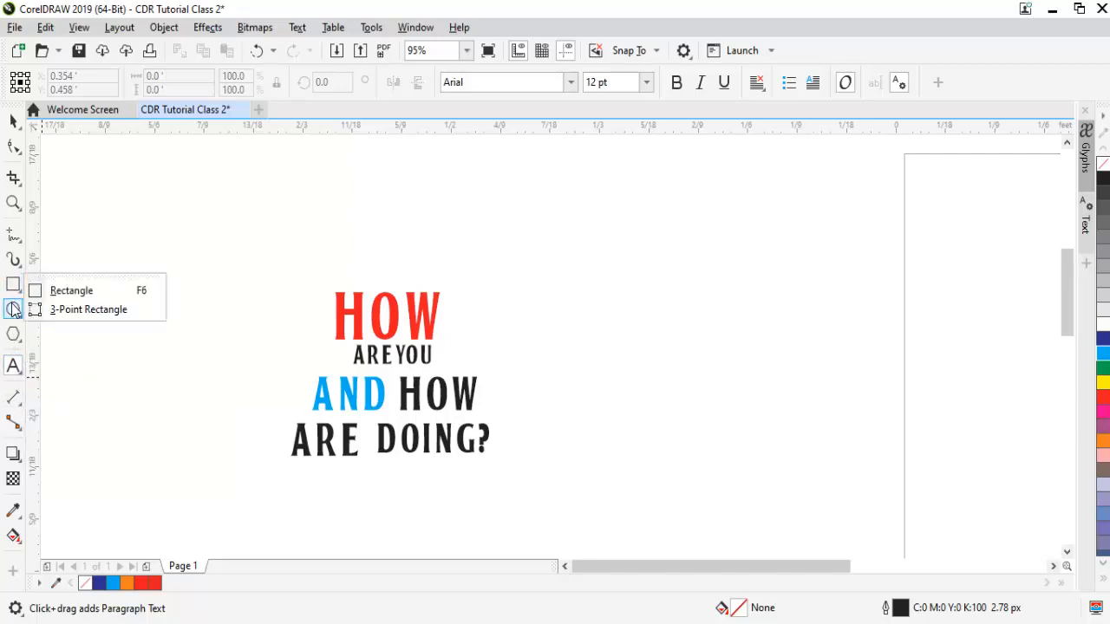
pyautogui.click(82, 305)
pyautogui.moveTo(605, 238); pyautogui.dragTo(786, 444)
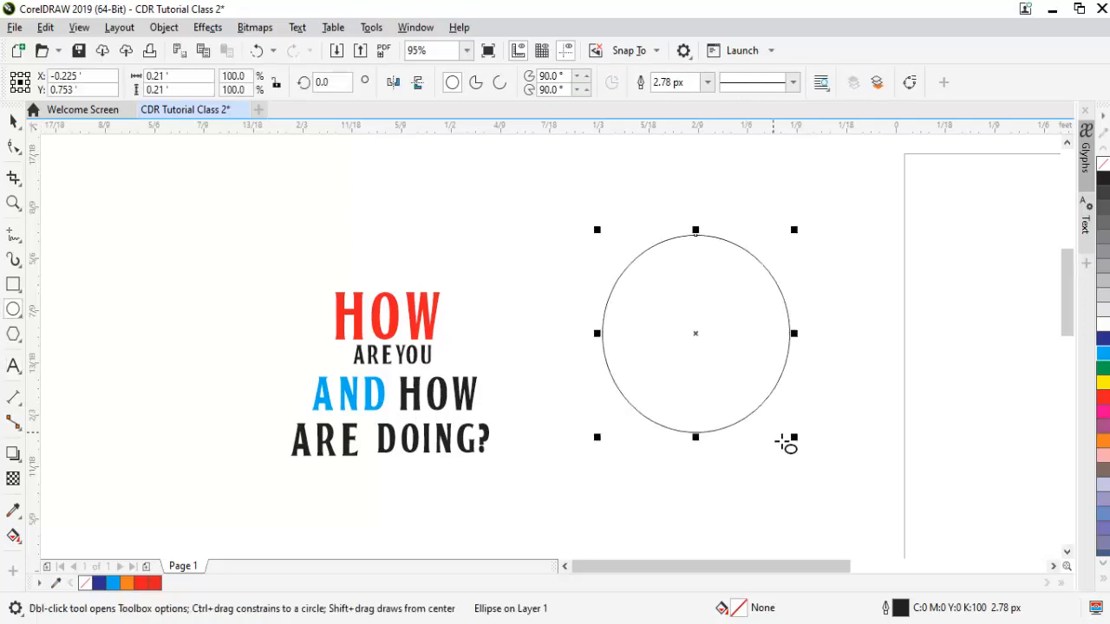
pyautogui.press('space')
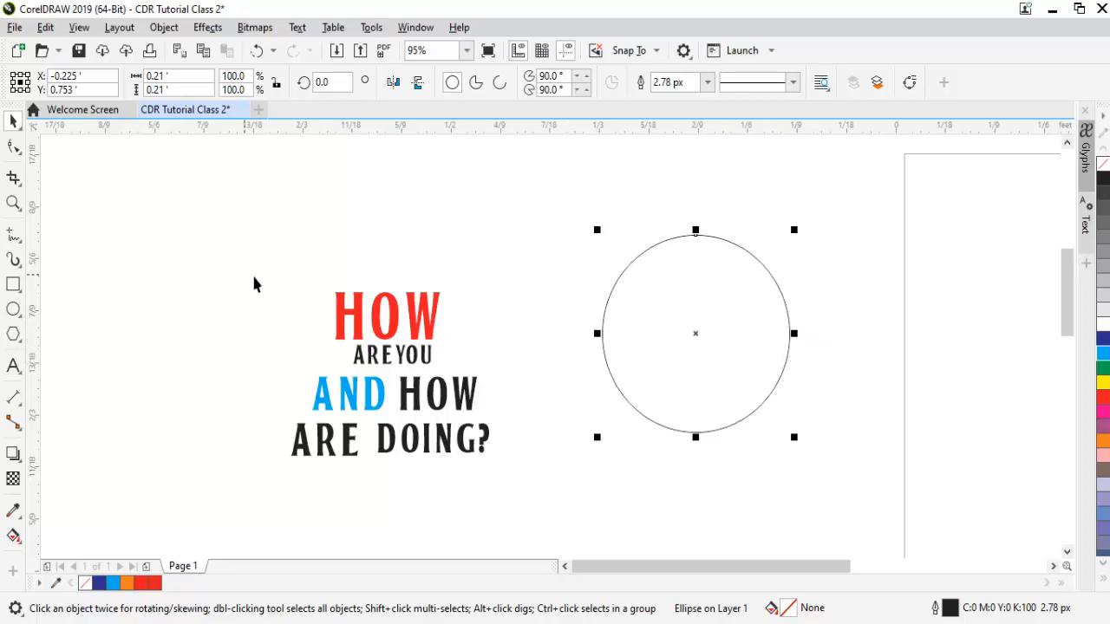
pyautogui.click(430, 317)
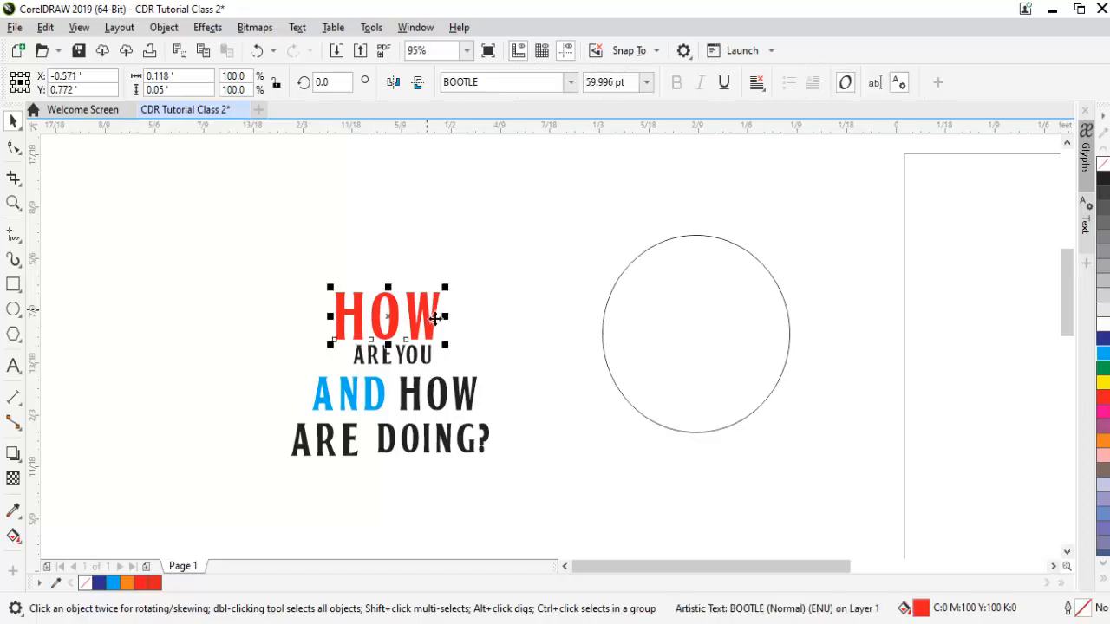
pyautogui.moveTo(435, 319); pyautogui.dragTo(797, 344)
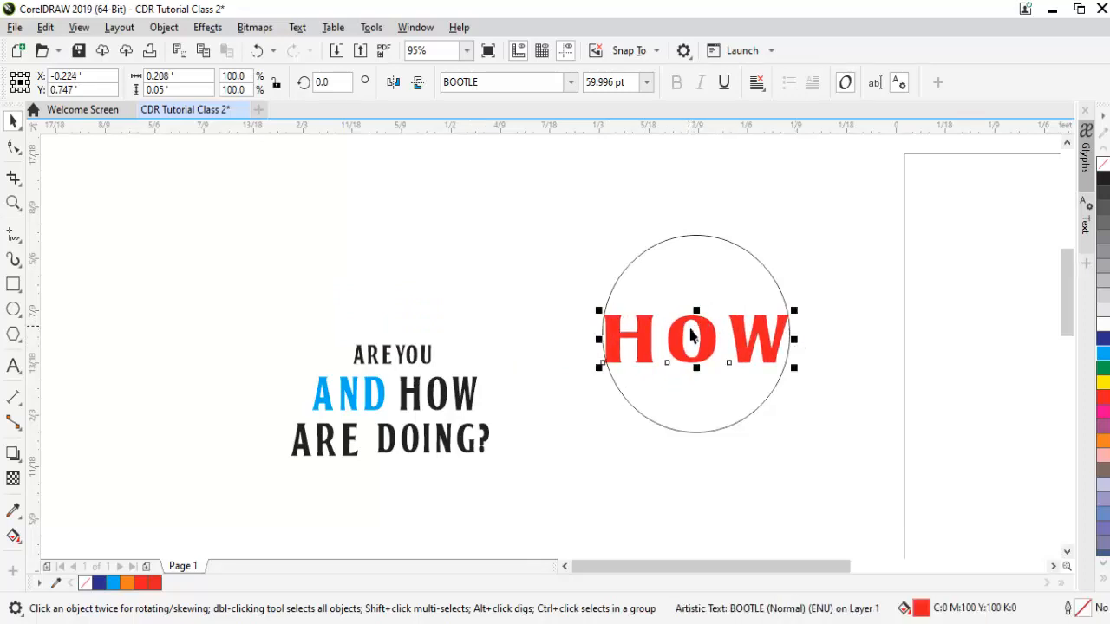
pyautogui.hotkey('ctrl', 'z')
pyautogui.hotkey('ctrl', 'z')
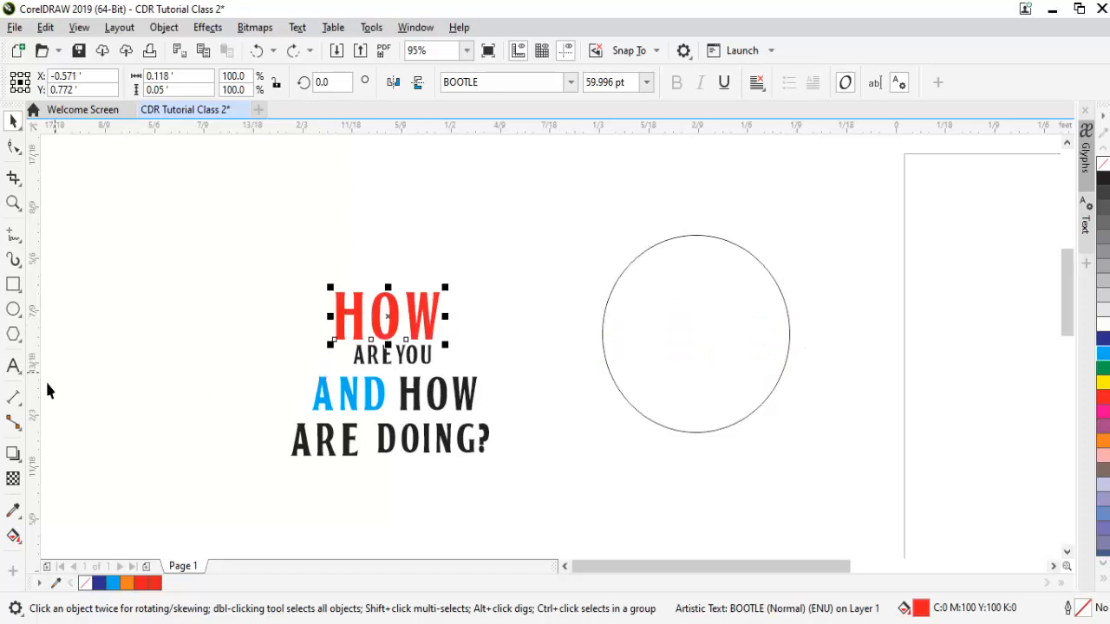
pyautogui.click(13, 398)
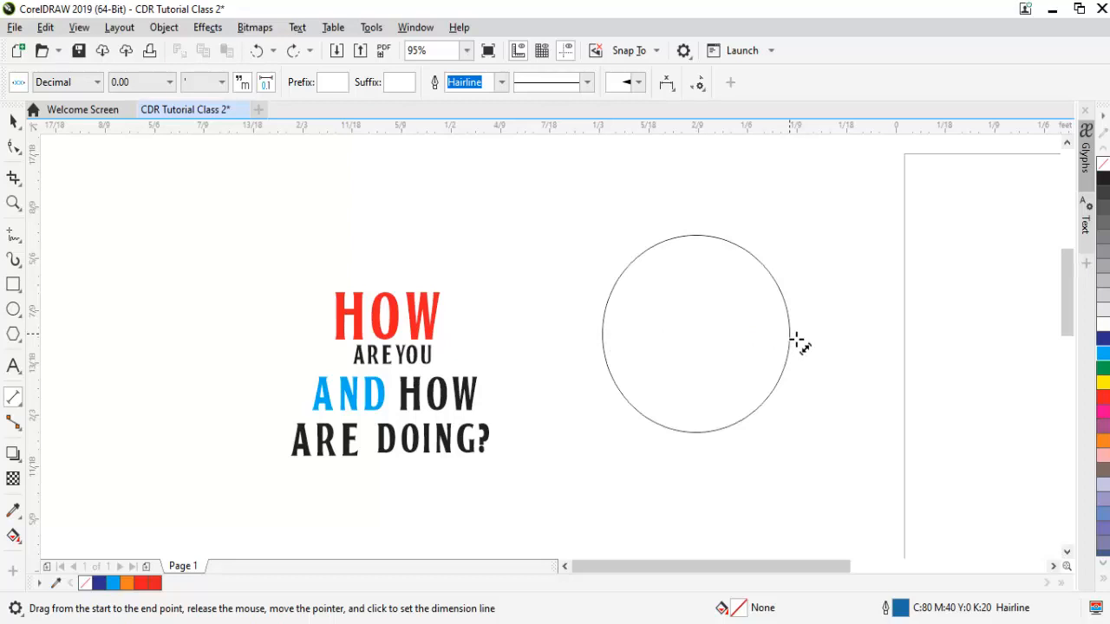
pyautogui.moveTo(789, 333); pyautogui.dragTo(603, 334)
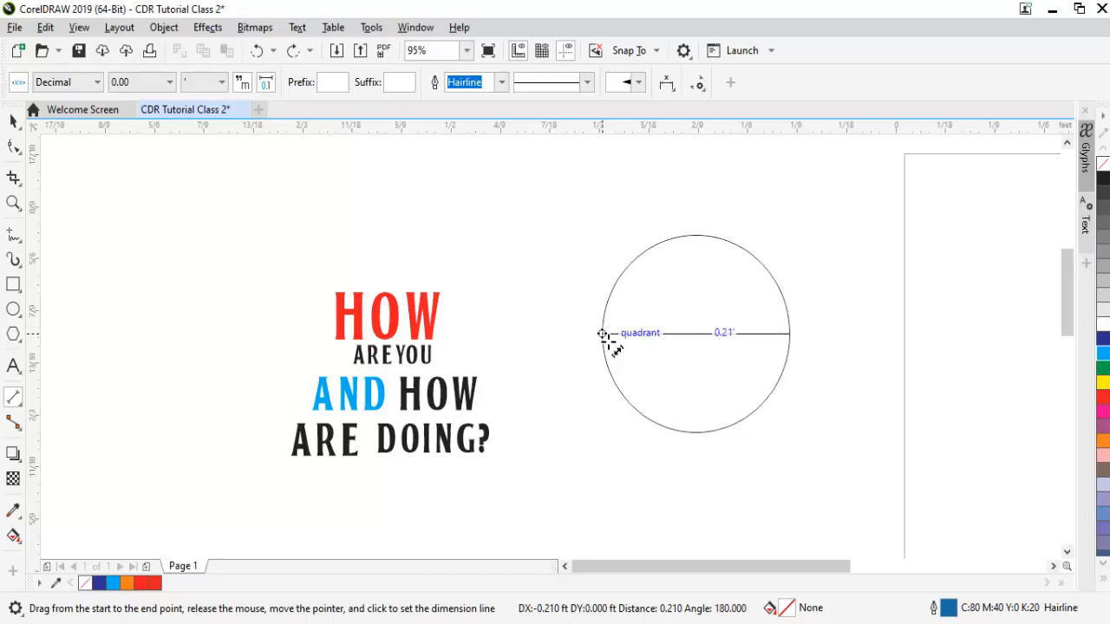
pyautogui.moveTo(602, 334); pyautogui.dragTo(602, 333)
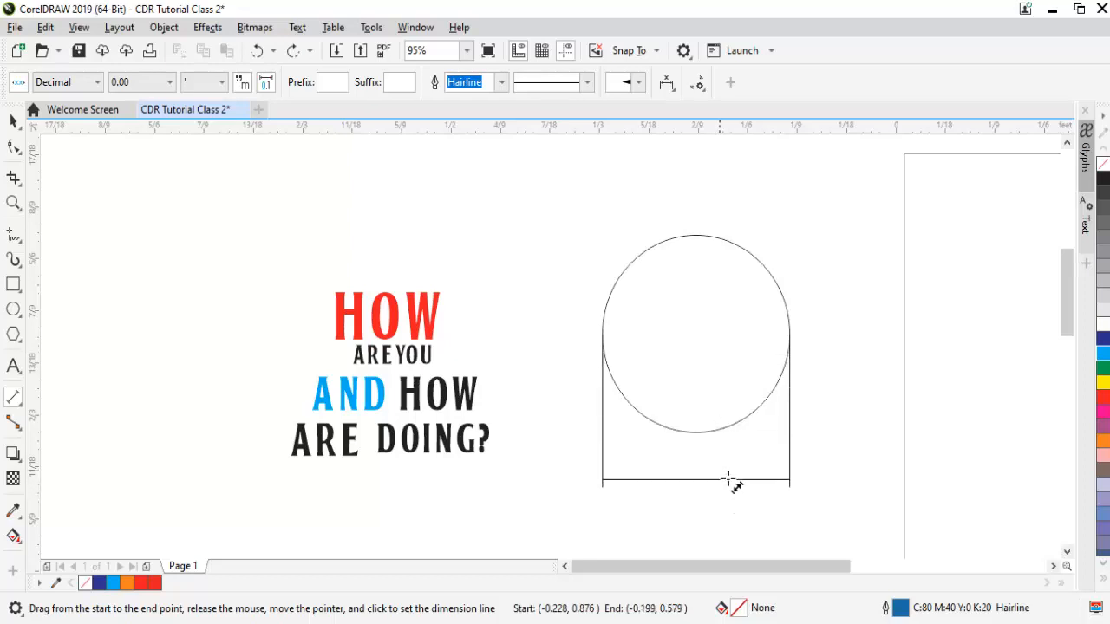
pyautogui.click(714, 195)
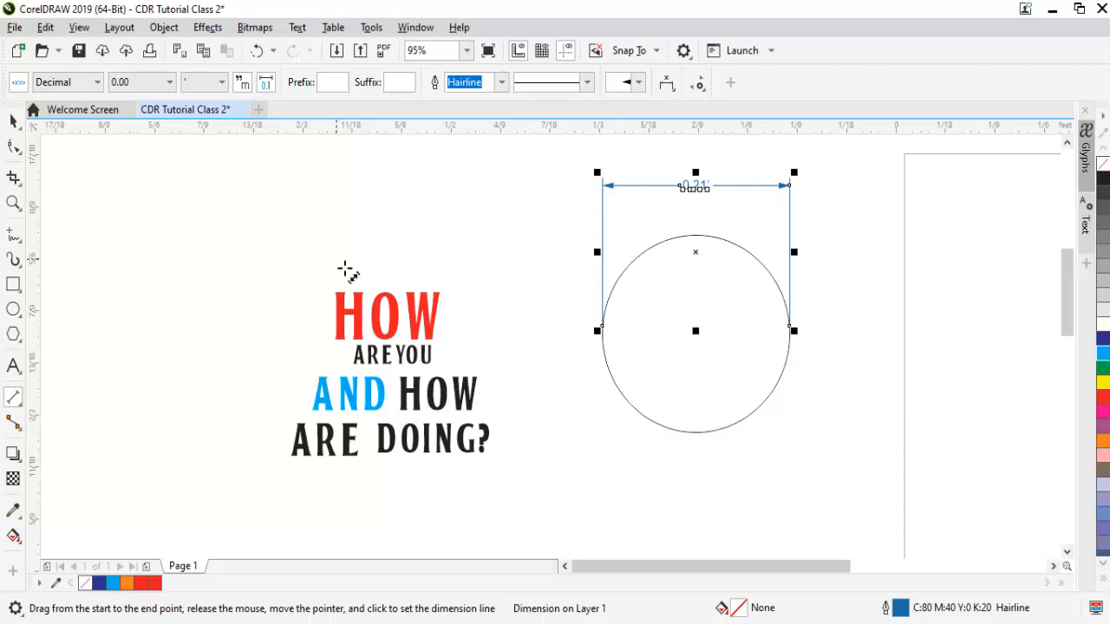
pyautogui.press('space')
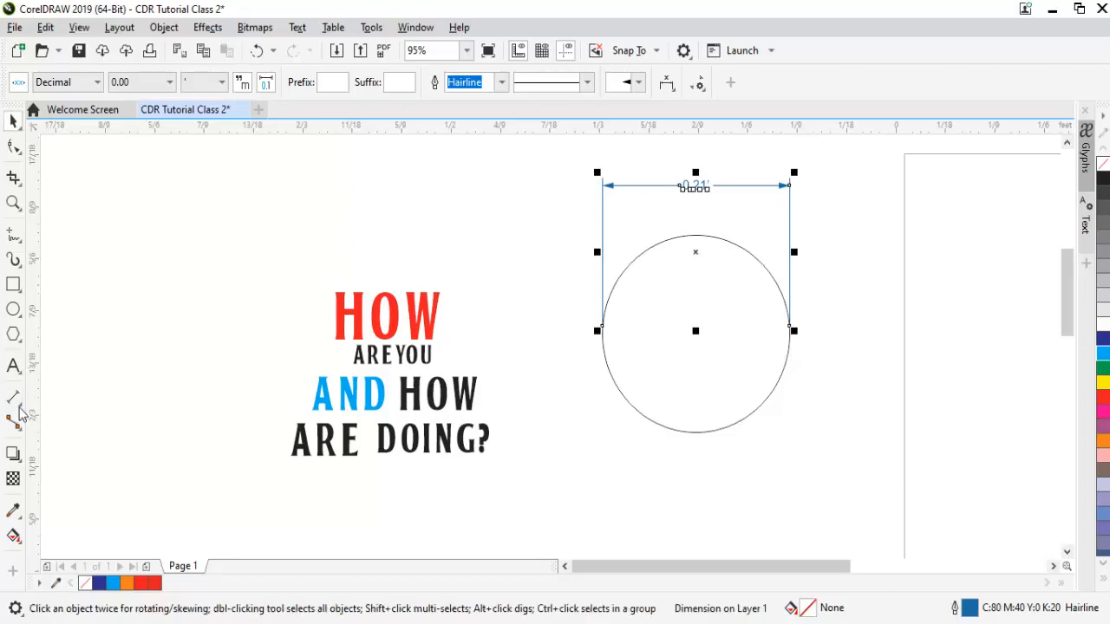
pyautogui.click(21, 406)
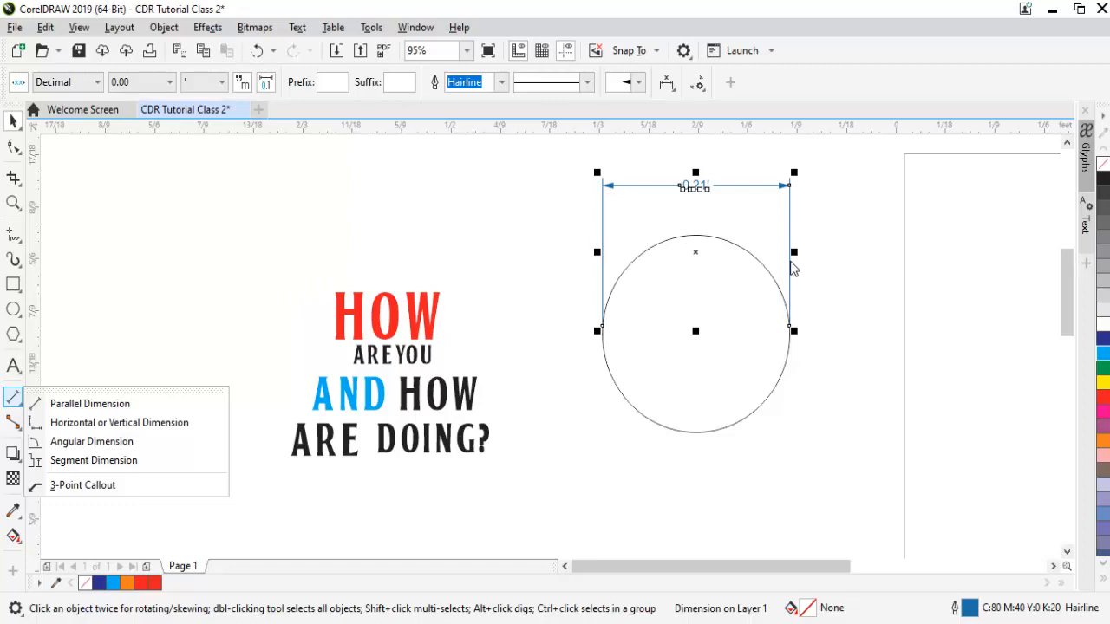
pyautogui.click(492, 185)
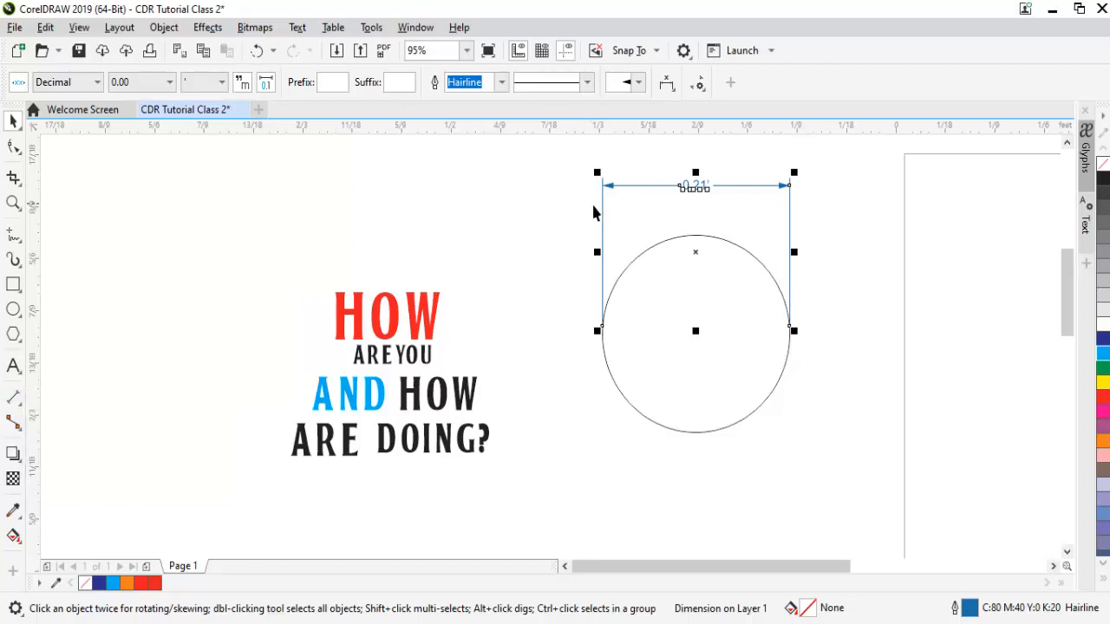
pyautogui.press('Delete')
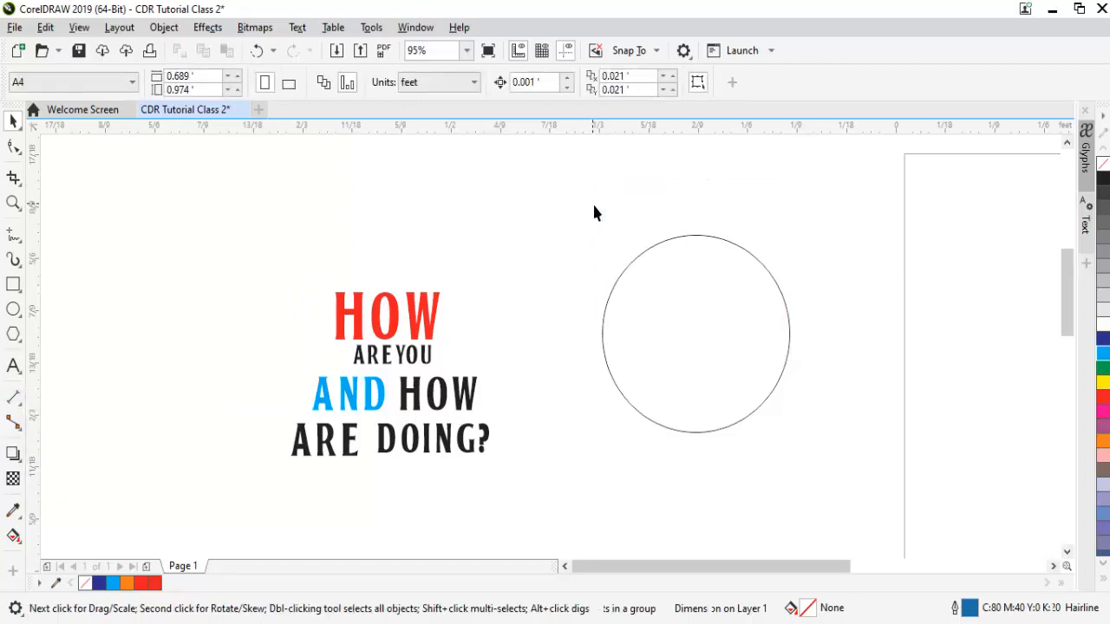
pyautogui.click(22, 429)
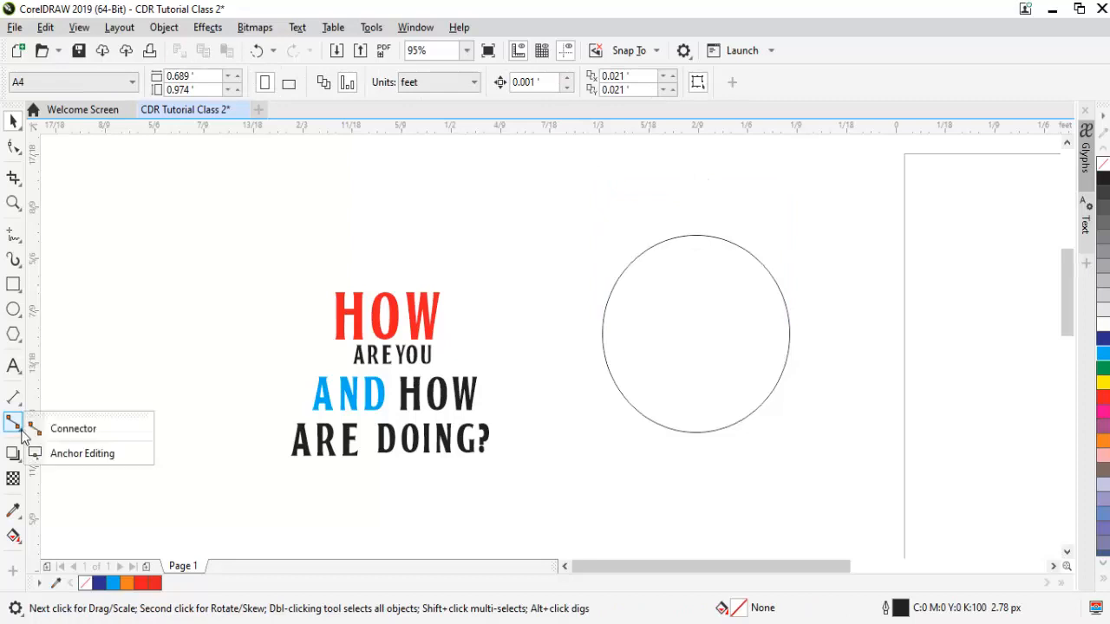
pyautogui.click(78, 429)
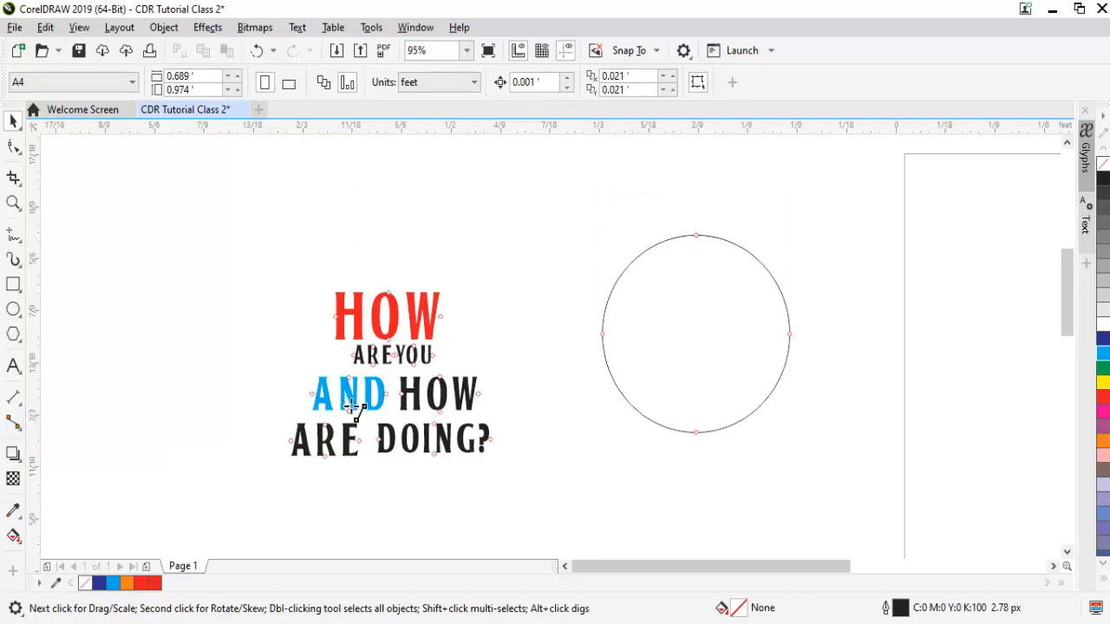
pyautogui.moveTo(397, 303); pyautogui.dragTo(404, 354)
pyautogui.press('space')
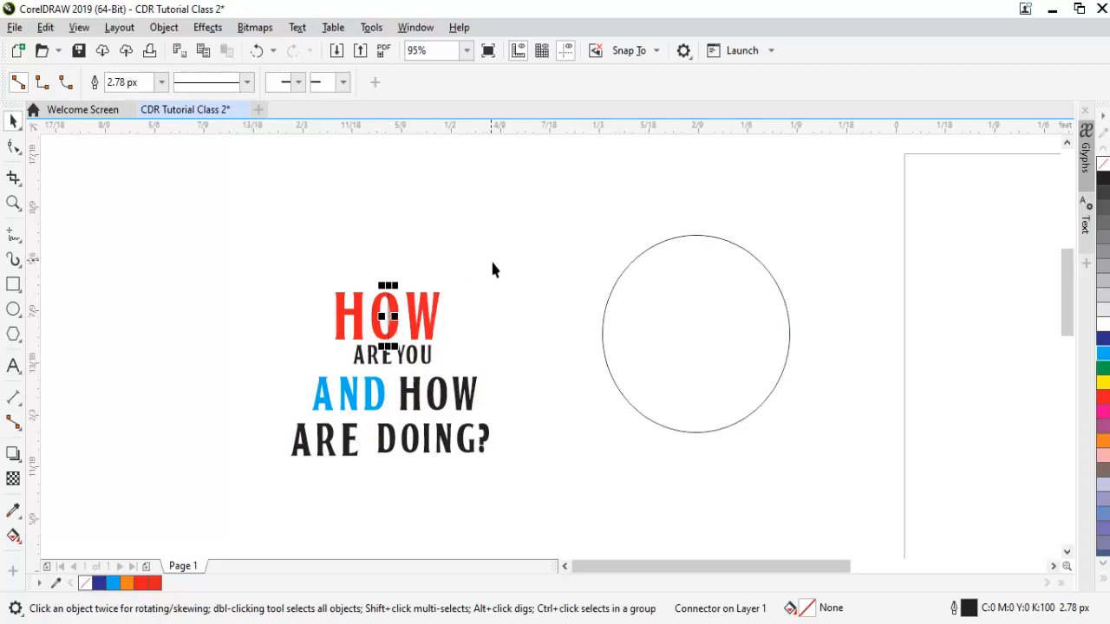
pyautogui.press('Delete')
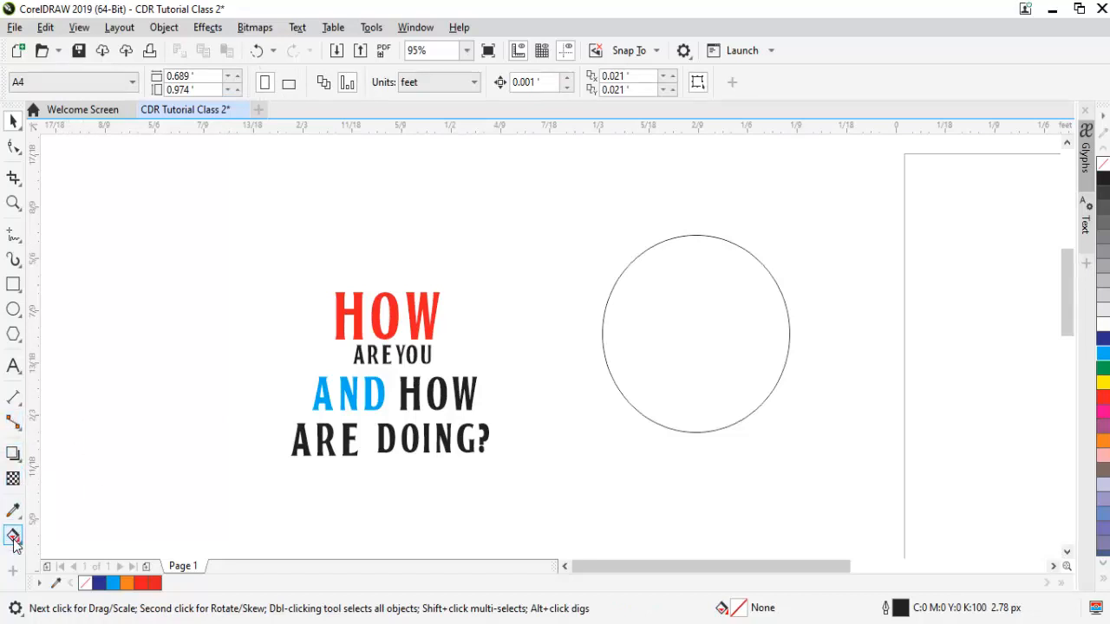
# Copy HOW to the upper left and tighten its letter spacing with the Shape tool.
pyautogui.click(12, 456)
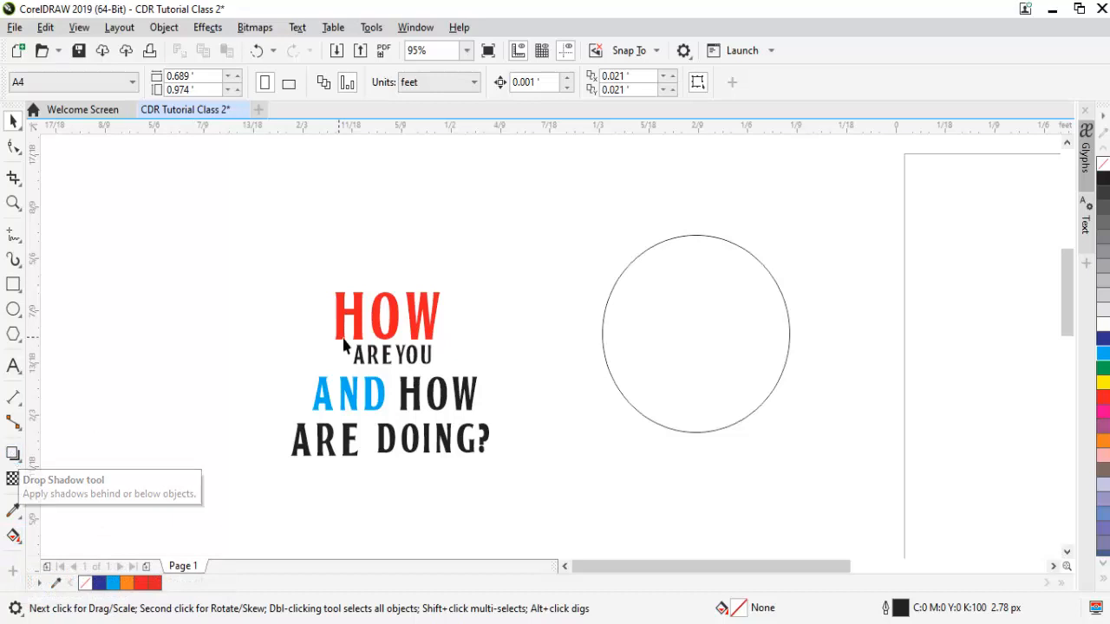
pyautogui.click(415, 319)
pyautogui.moveTo(302, 270); pyautogui.dragTo(248, 254)
pyautogui.rightClick(248, 254)
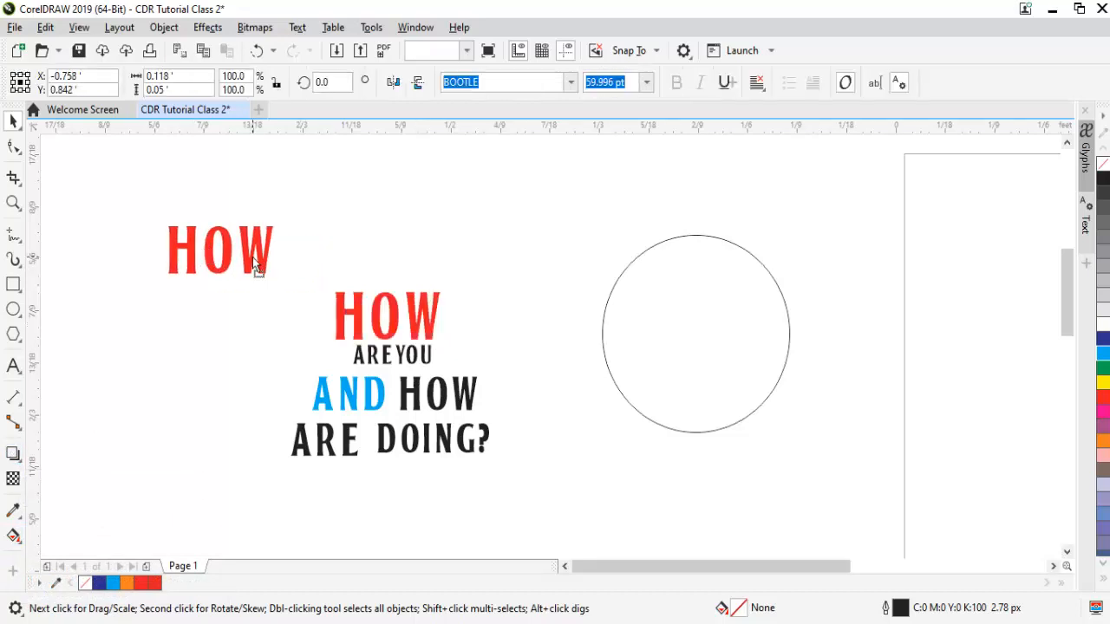
pyautogui.click(14, 149)
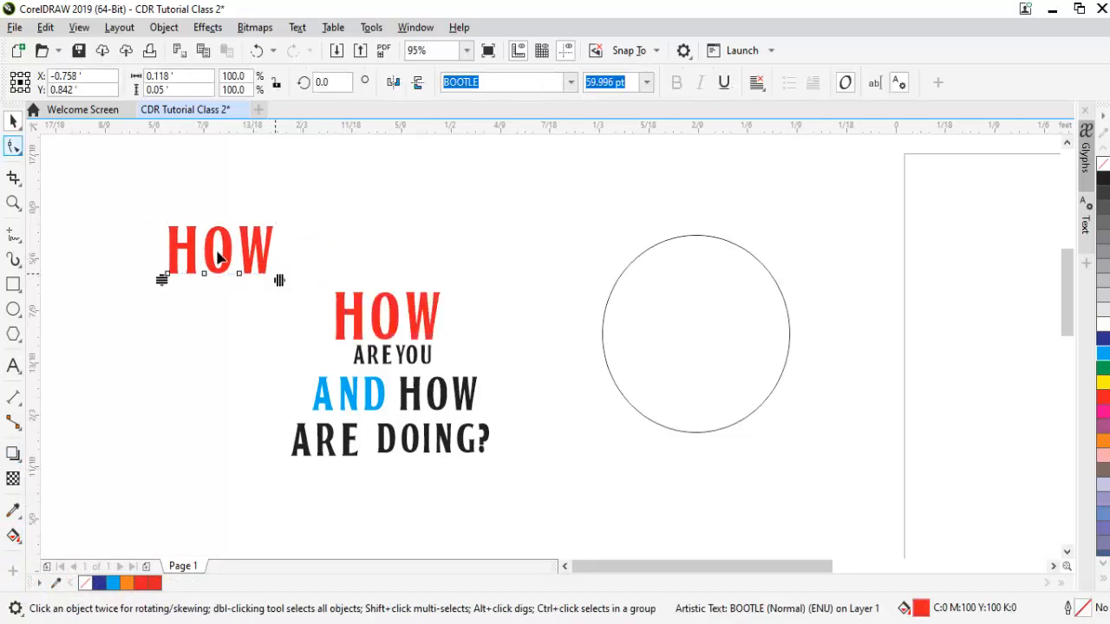
pyautogui.moveTo(277, 290); pyautogui.dragTo(625, 255)
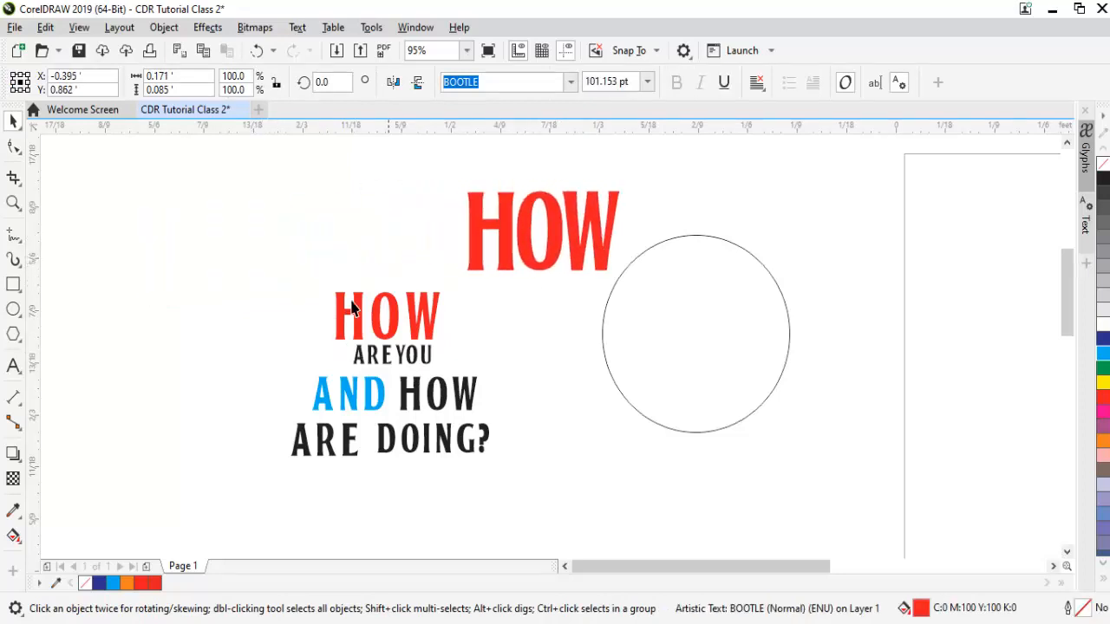
# Delete the stacked text and the circle, then centre HOW and fill it white.
pyautogui.moveTo(427, 390); pyautogui.dragTo(529, 491)
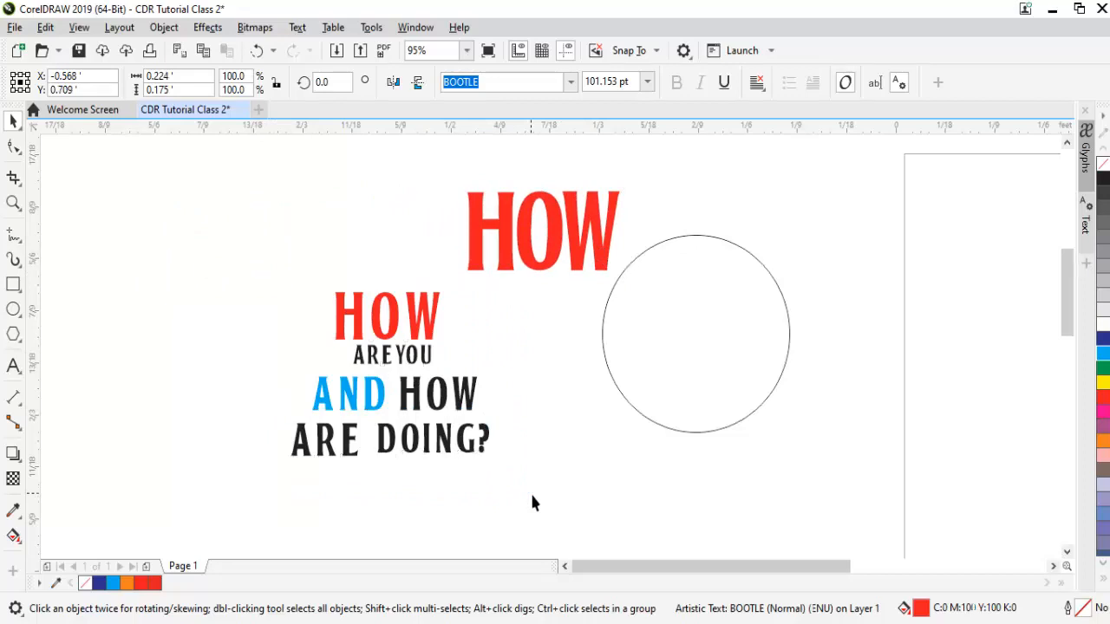
pyautogui.press('Delete')
pyautogui.click(778, 362)
pyautogui.press('Delete')
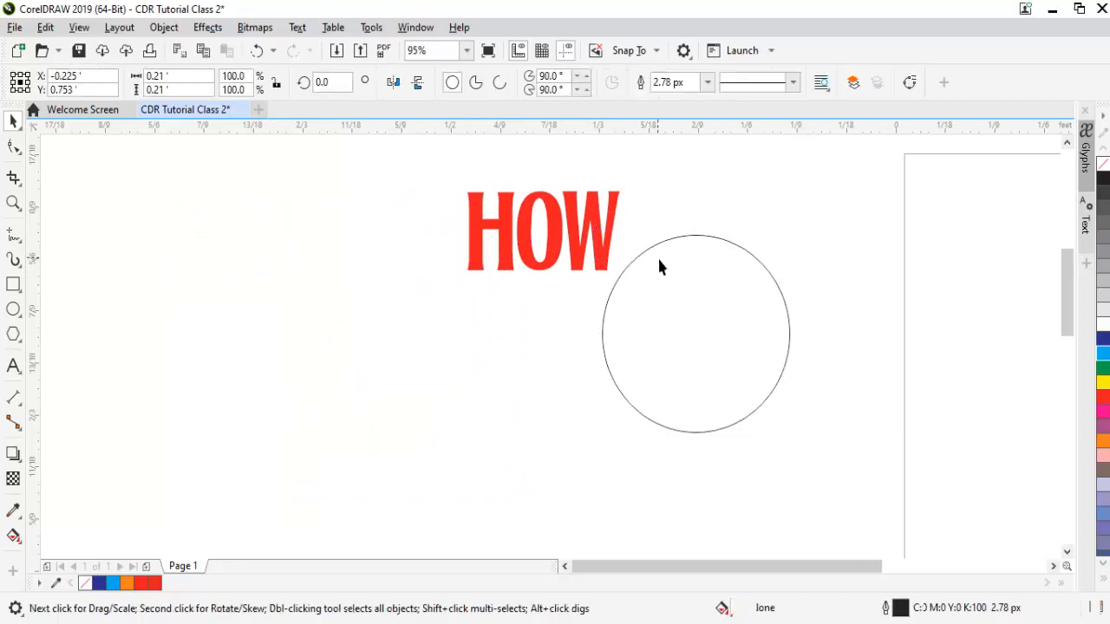
pyautogui.moveTo(587, 221); pyautogui.dragTo(538, 349)
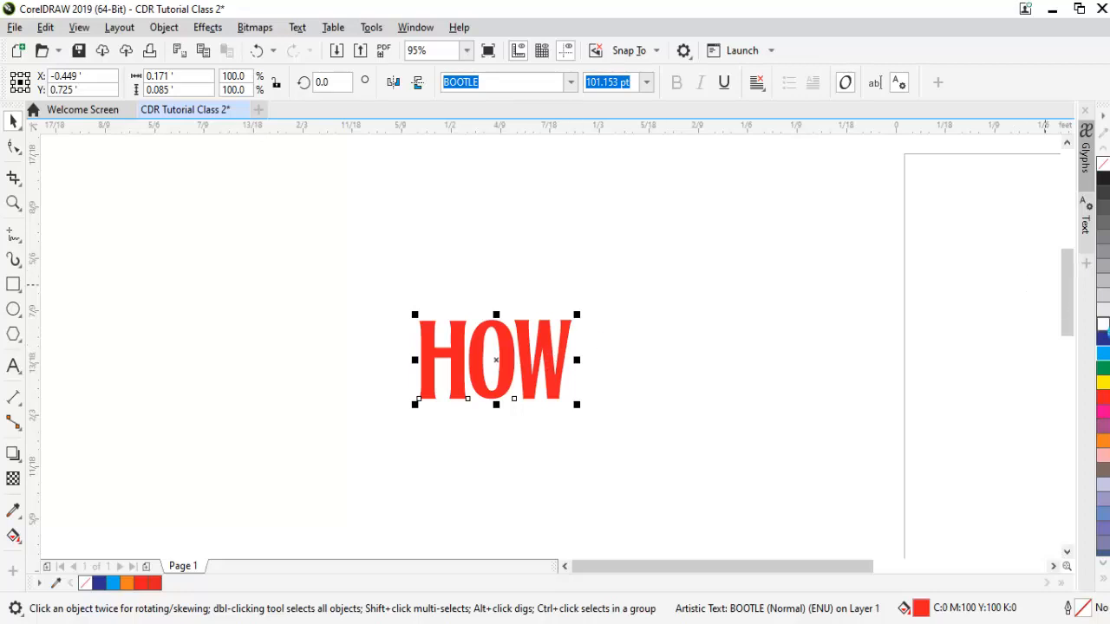
pyautogui.click(1103, 325)
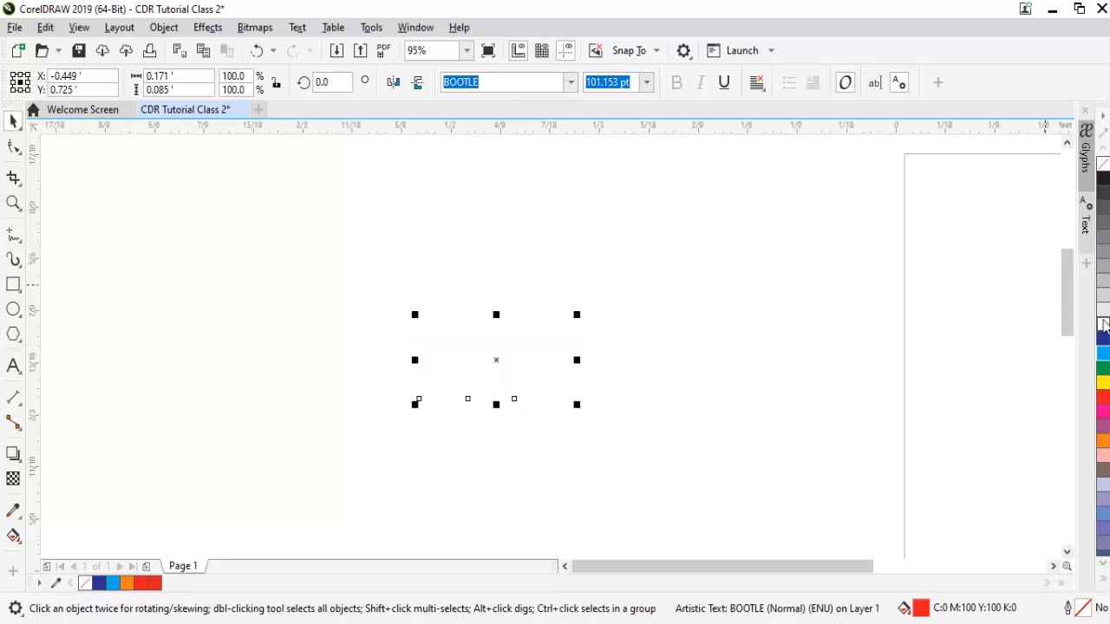
pyautogui.click(697, 407)
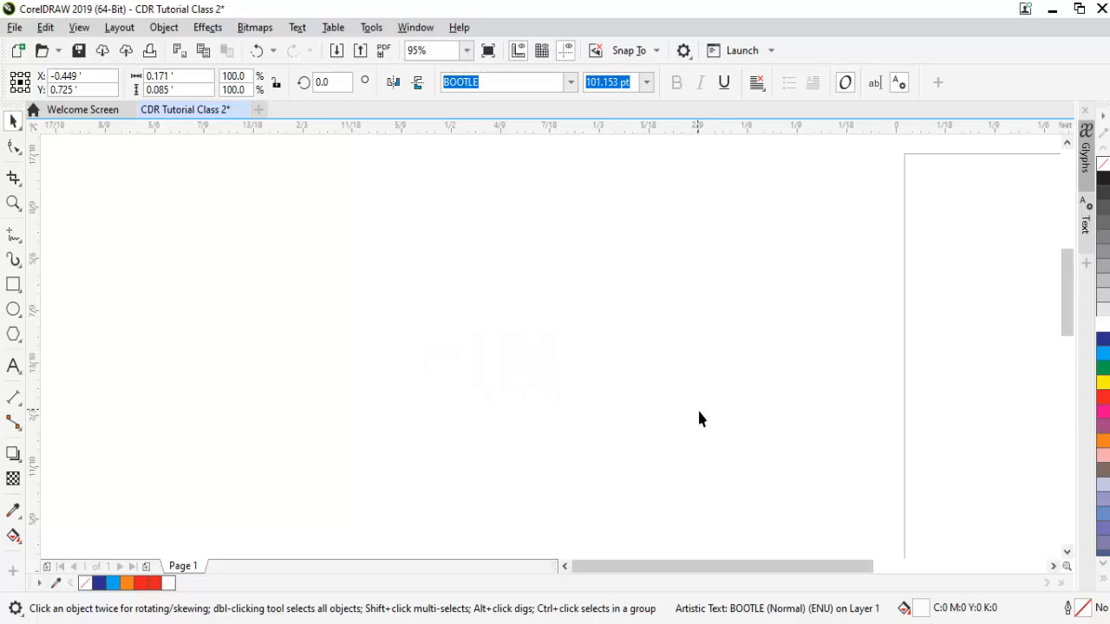
# Try a blue fill on the white HOW, revert it, and pick the Drop Shadow tool.
pyautogui.click(492, 375)
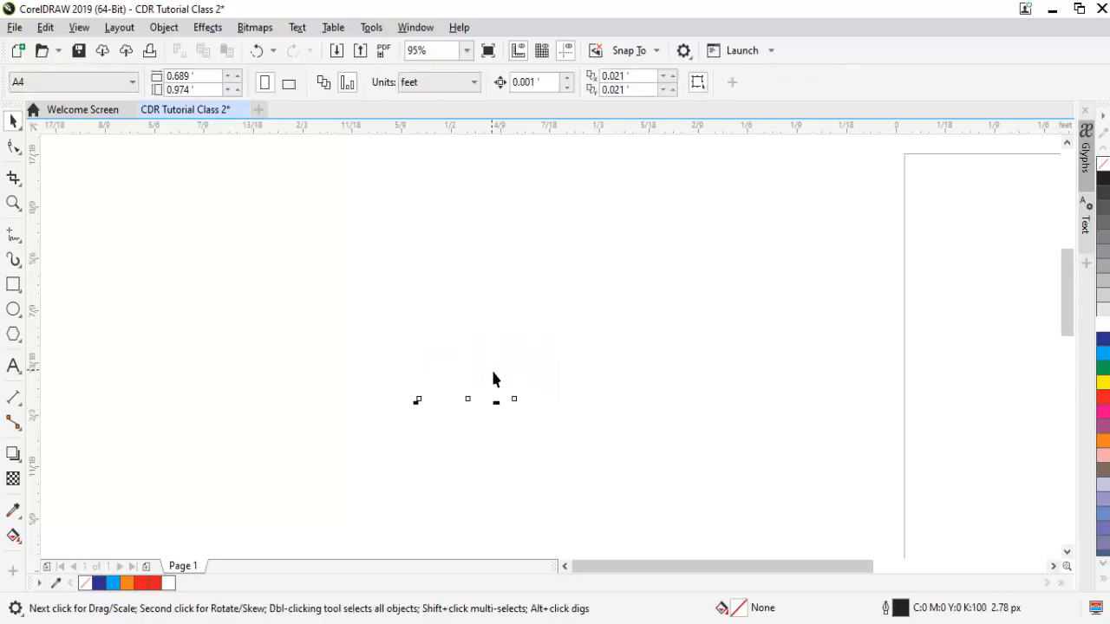
pyautogui.click(661, 374)
pyautogui.click(517, 383)
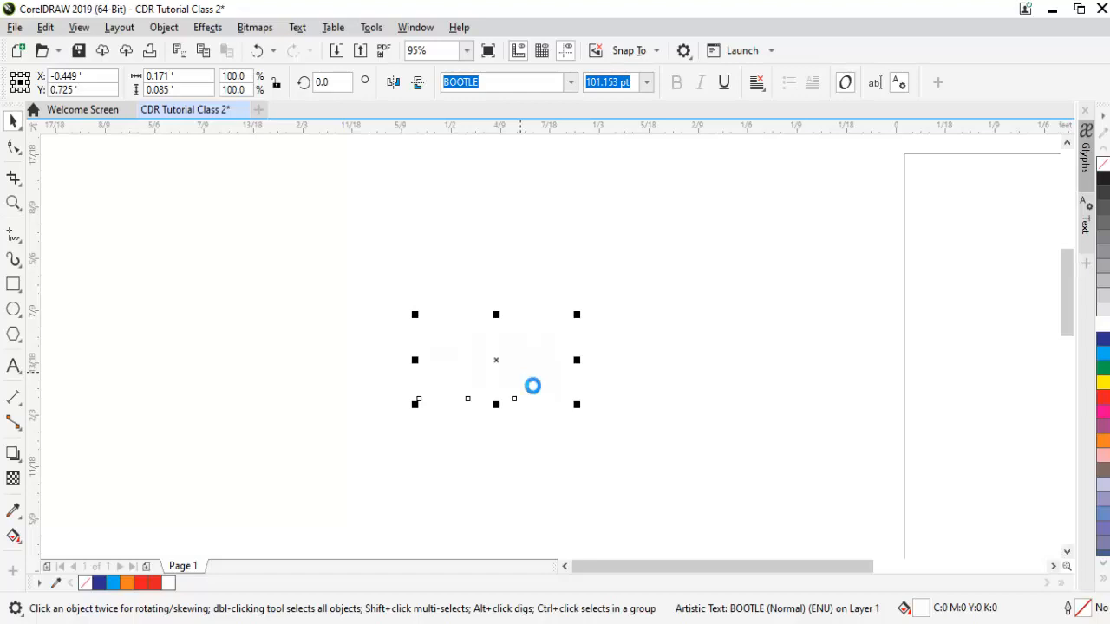
pyautogui.click(1104, 350)
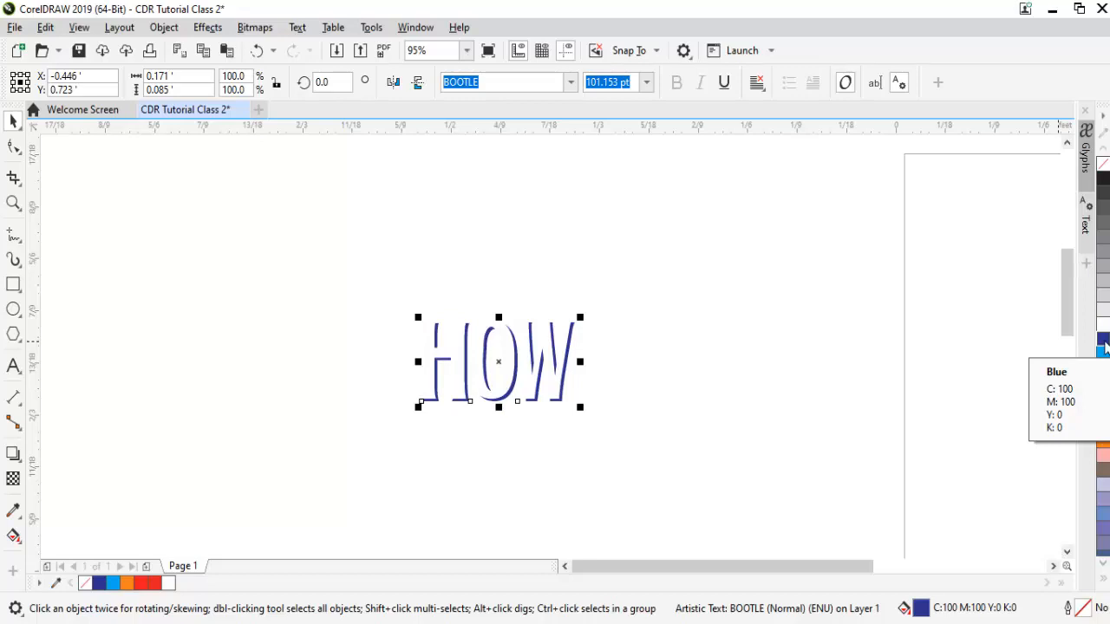
pyautogui.press('Delete')
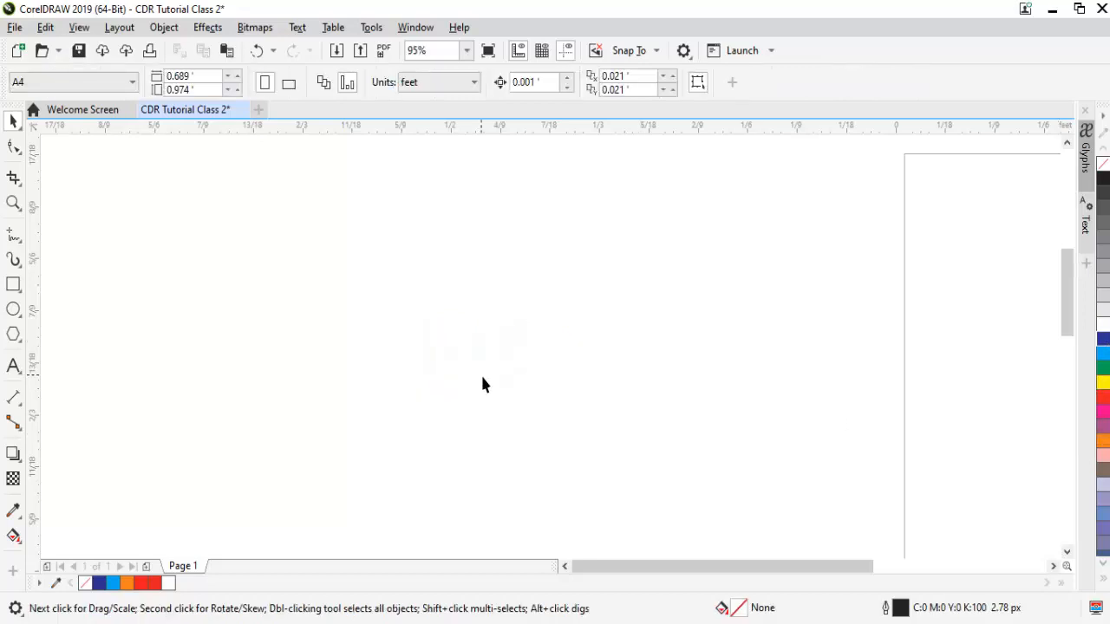
pyautogui.hotkey('ctrl', 'z')
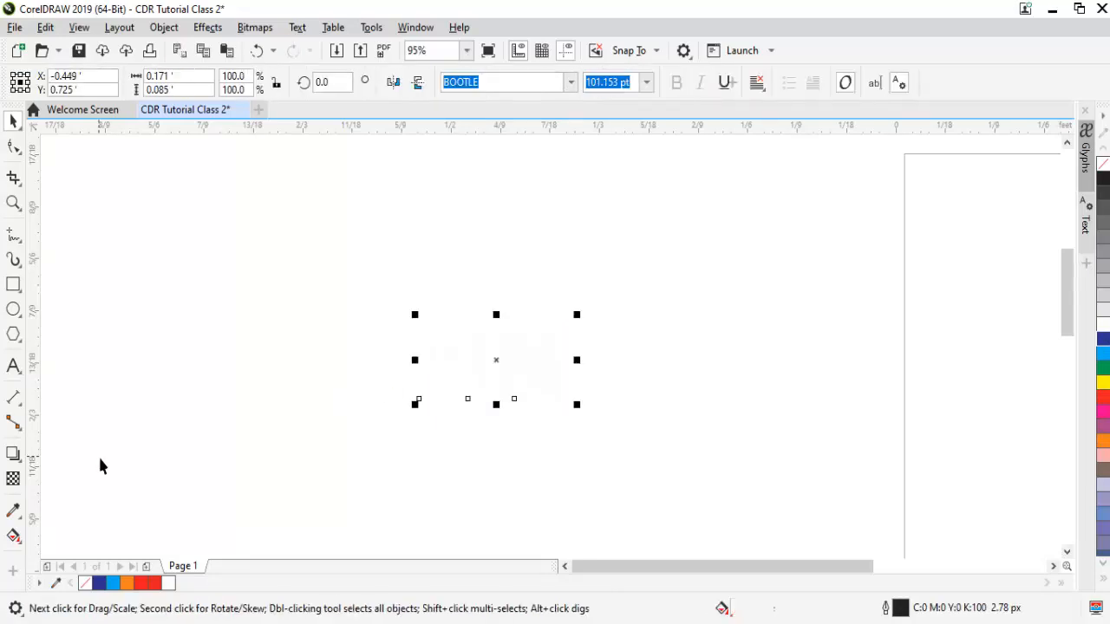
pyautogui.click(14, 456)
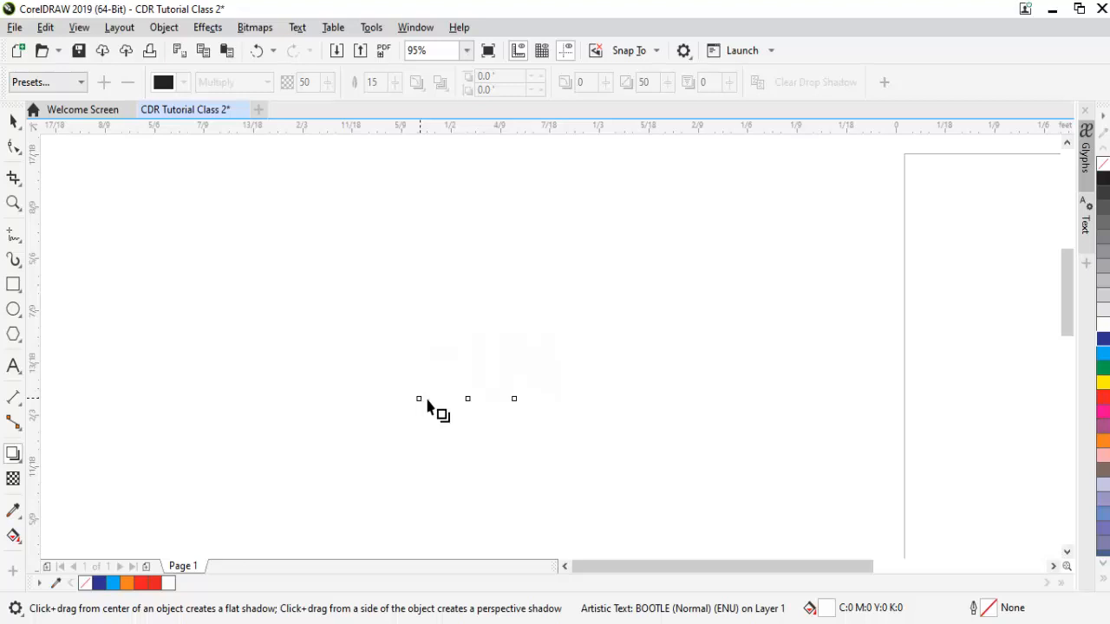
# Drag a drop shadow out from HOW, adjust its direction, and raise its opacity.
pyautogui.moveTo(420, 361); pyautogui.dragTo(539, 369)
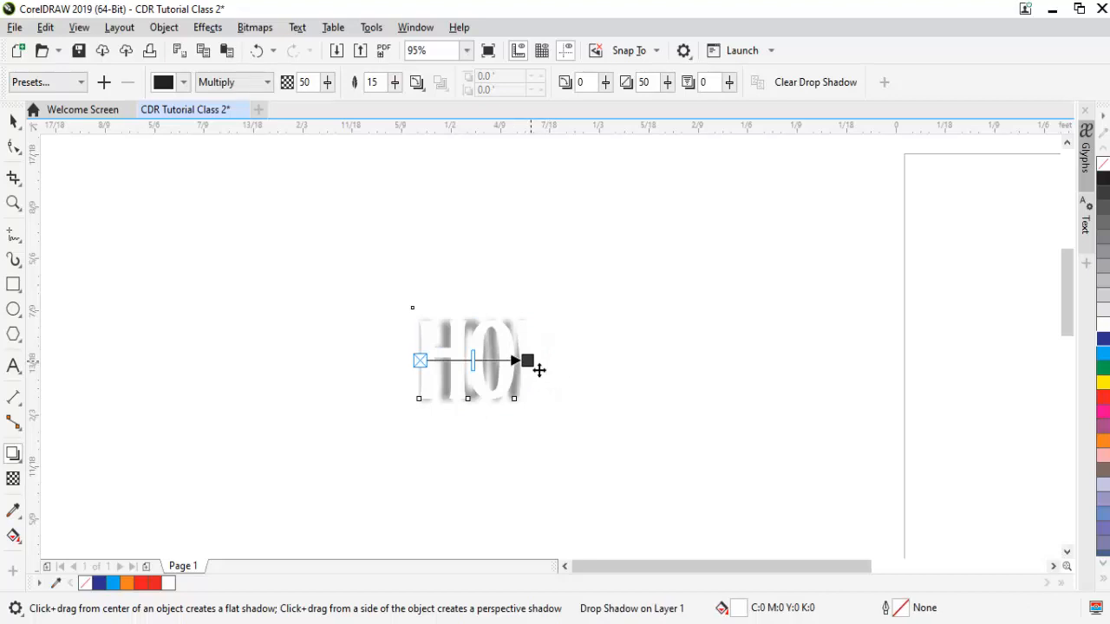
pyautogui.moveTo(538, 370); pyautogui.dragTo(578, 370)
pyautogui.moveTo(501, 369); pyautogui.dragTo(577, 371)
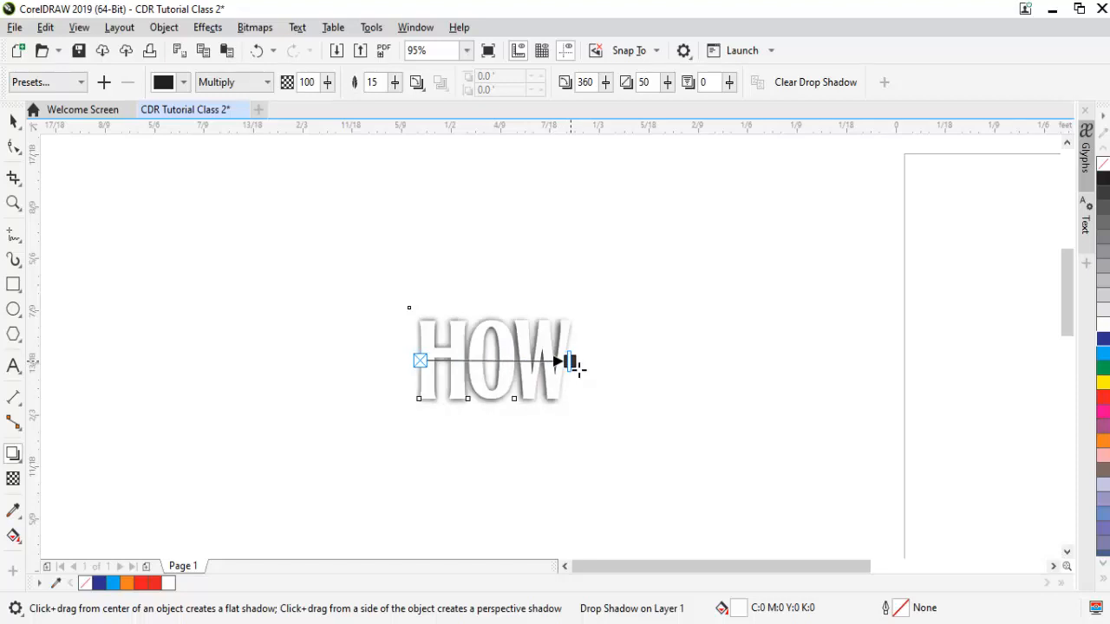
pyautogui.press('space')
pyautogui.click(689, 326)
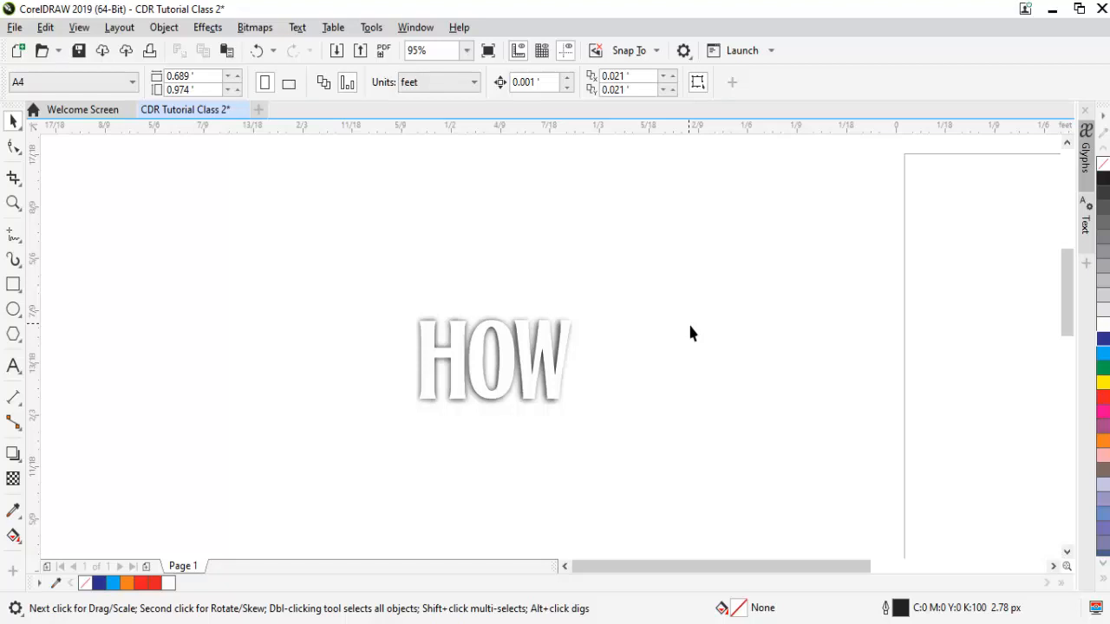
# Revert HOW to plain white with undo/redo, then reselect it with the Drop Shadow tool.
pyautogui.click(437, 399)
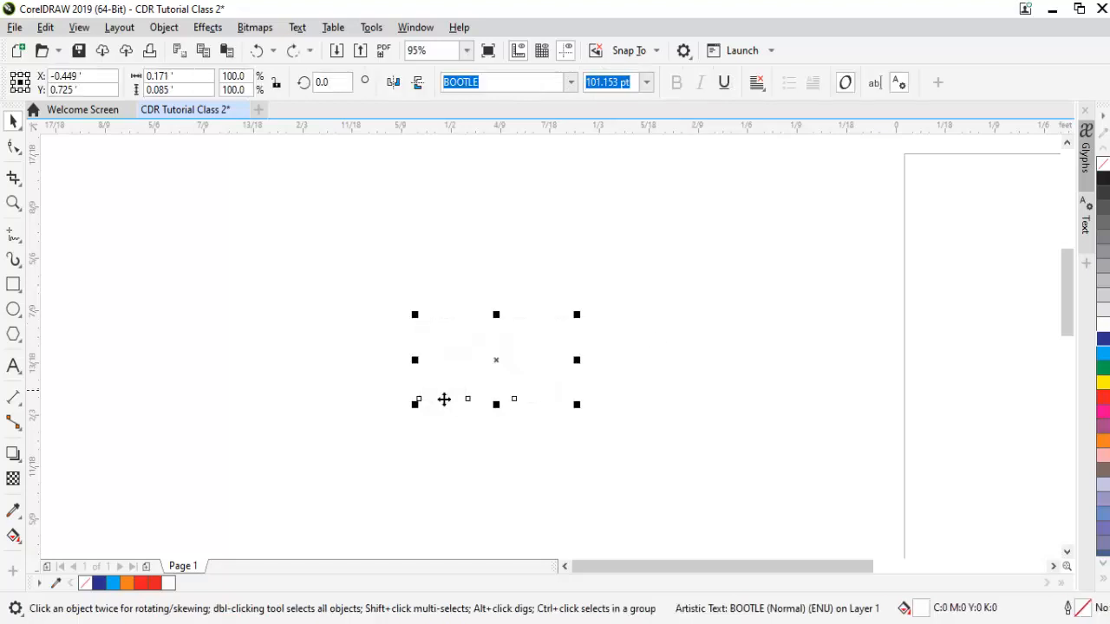
pyautogui.rightClick(1103, 180)
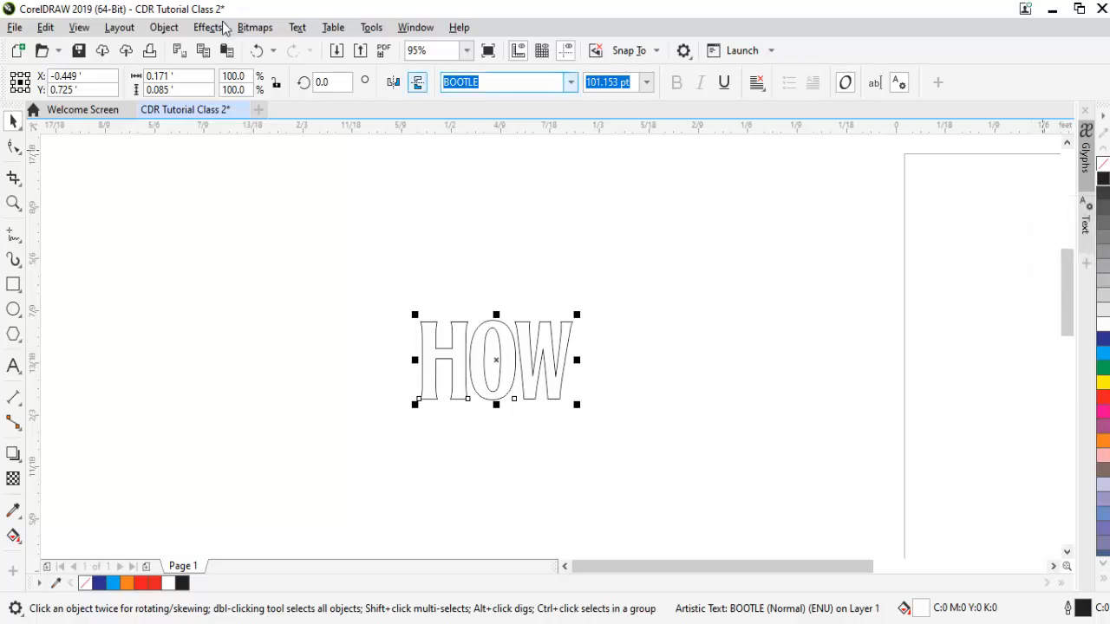
pyautogui.click(257, 51)
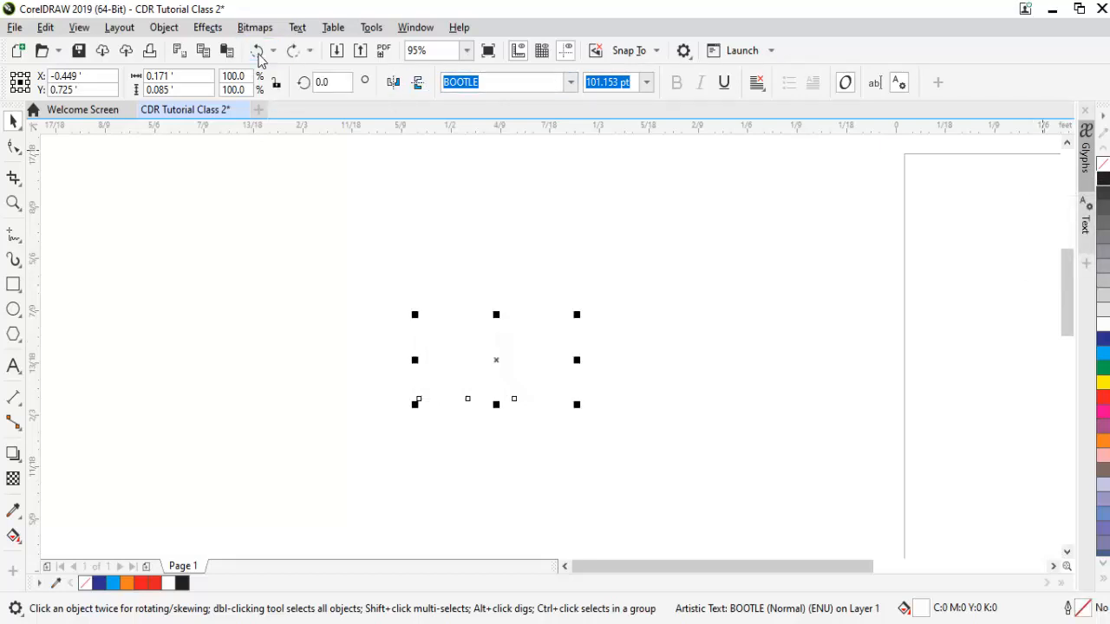
pyautogui.click(259, 55)
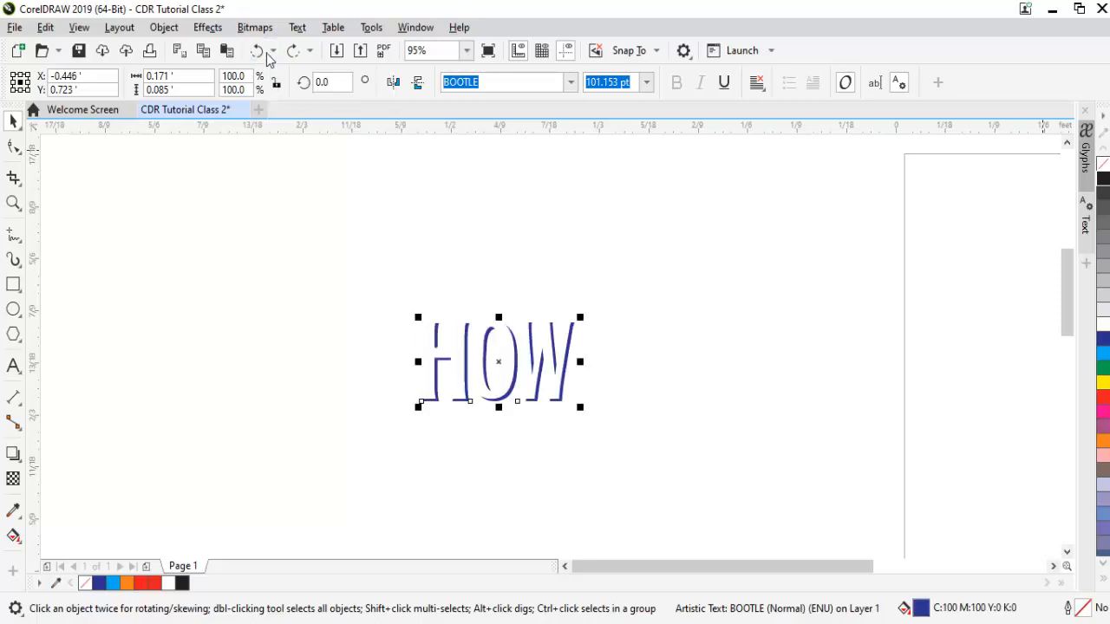
pyautogui.click(294, 50)
pyautogui.click(163, 265)
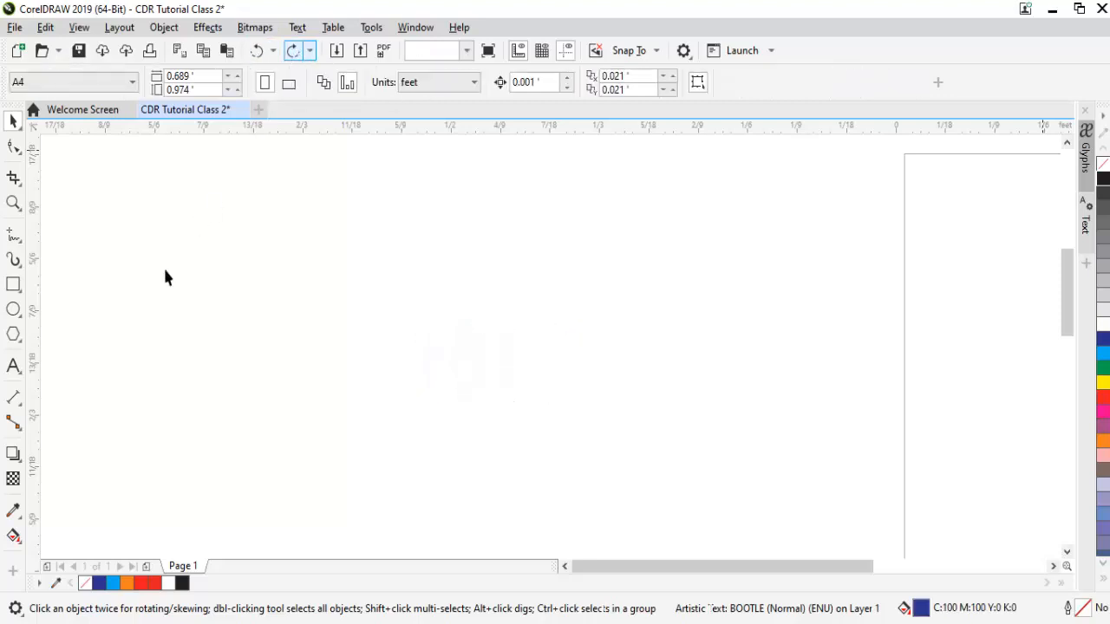
pyautogui.click(13, 453)
pyautogui.click(455, 358)
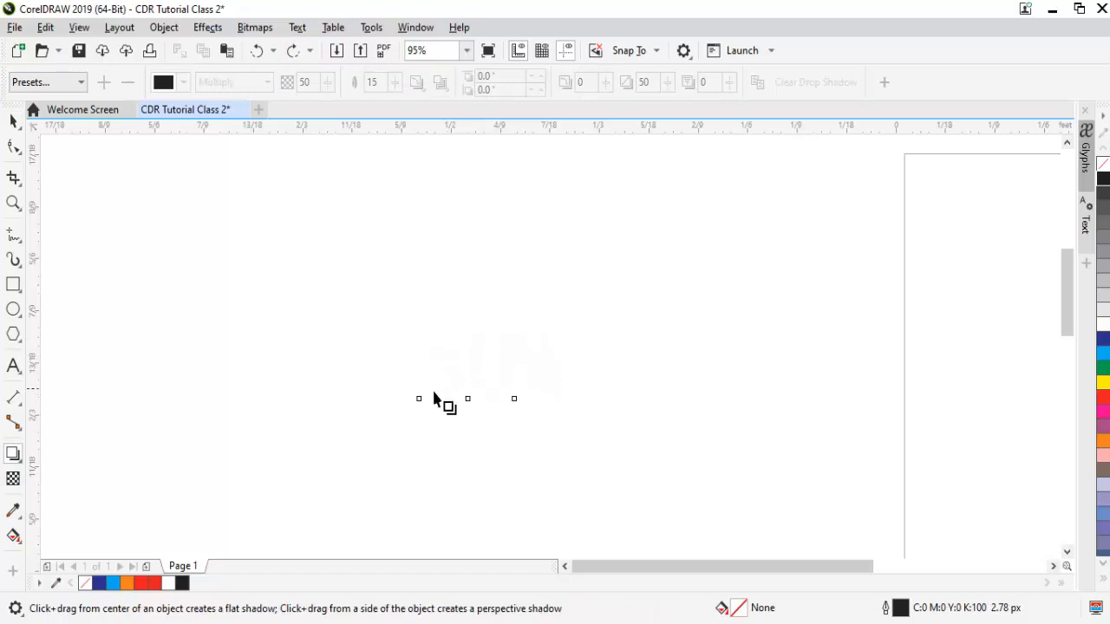
# Cast a fresh drop shadow to the right of the white HOW at 100 opacity.
pyautogui.moveTo(419, 399); pyautogui.dragTo(559, 379)
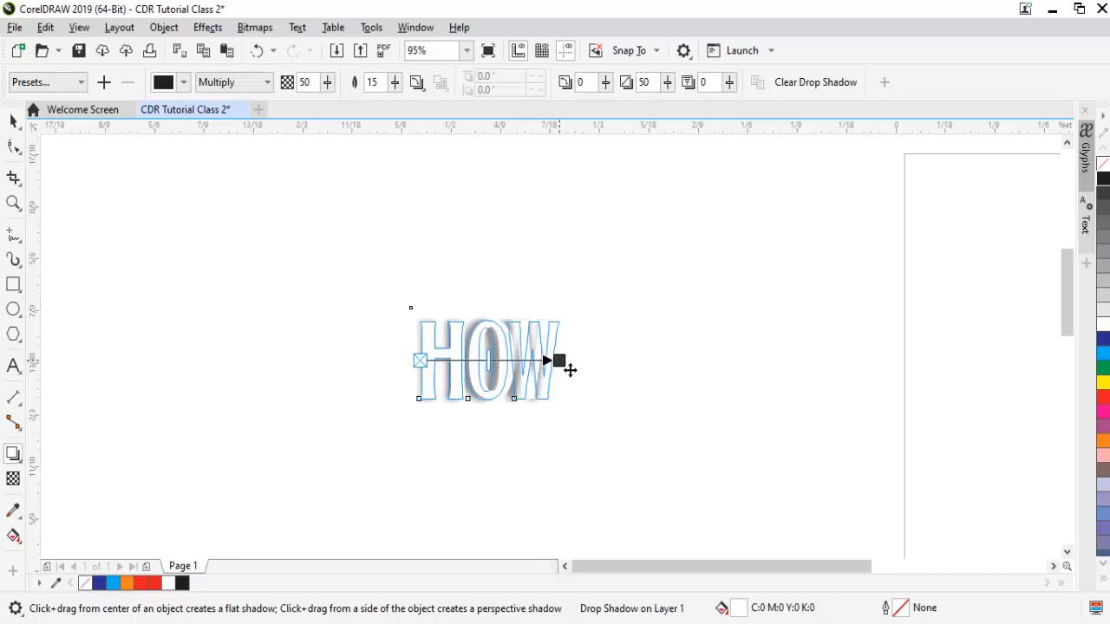
pyautogui.moveTo(570, 370); pyautogui.dragTo(578, 368)
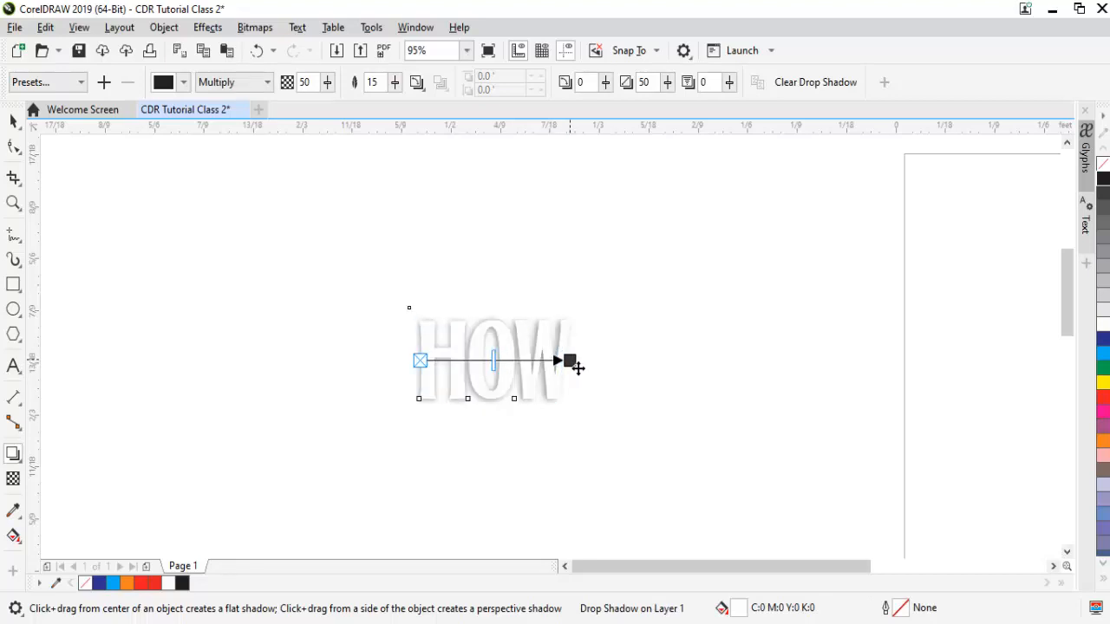
pyautogui.moveTo(495, 361); pyautogui.dragTo(576, 372)
pyautogui.press('space')
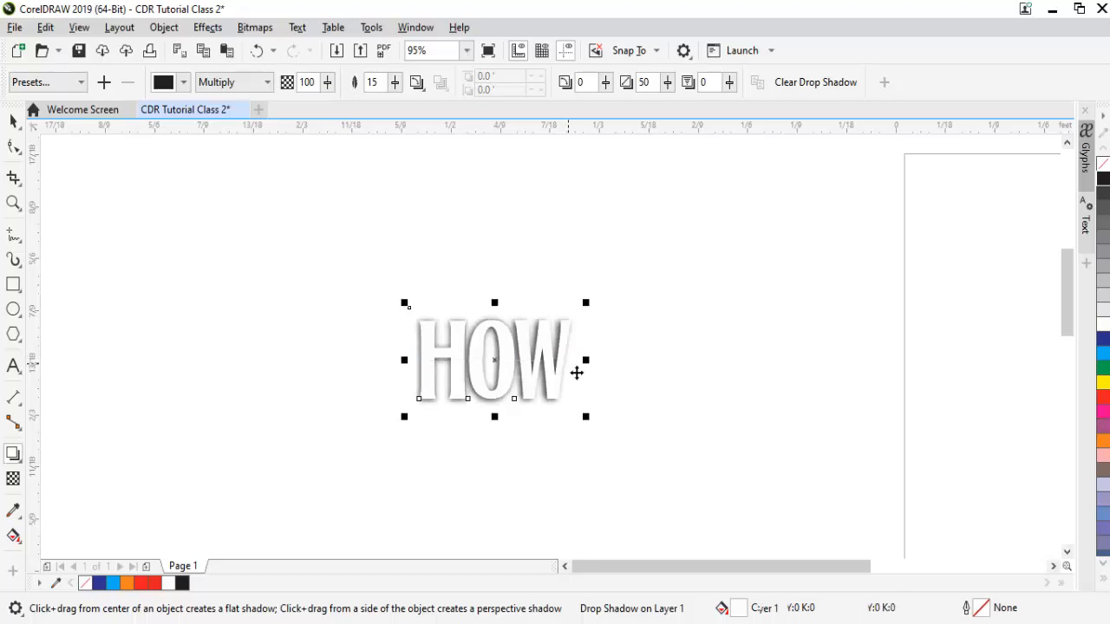